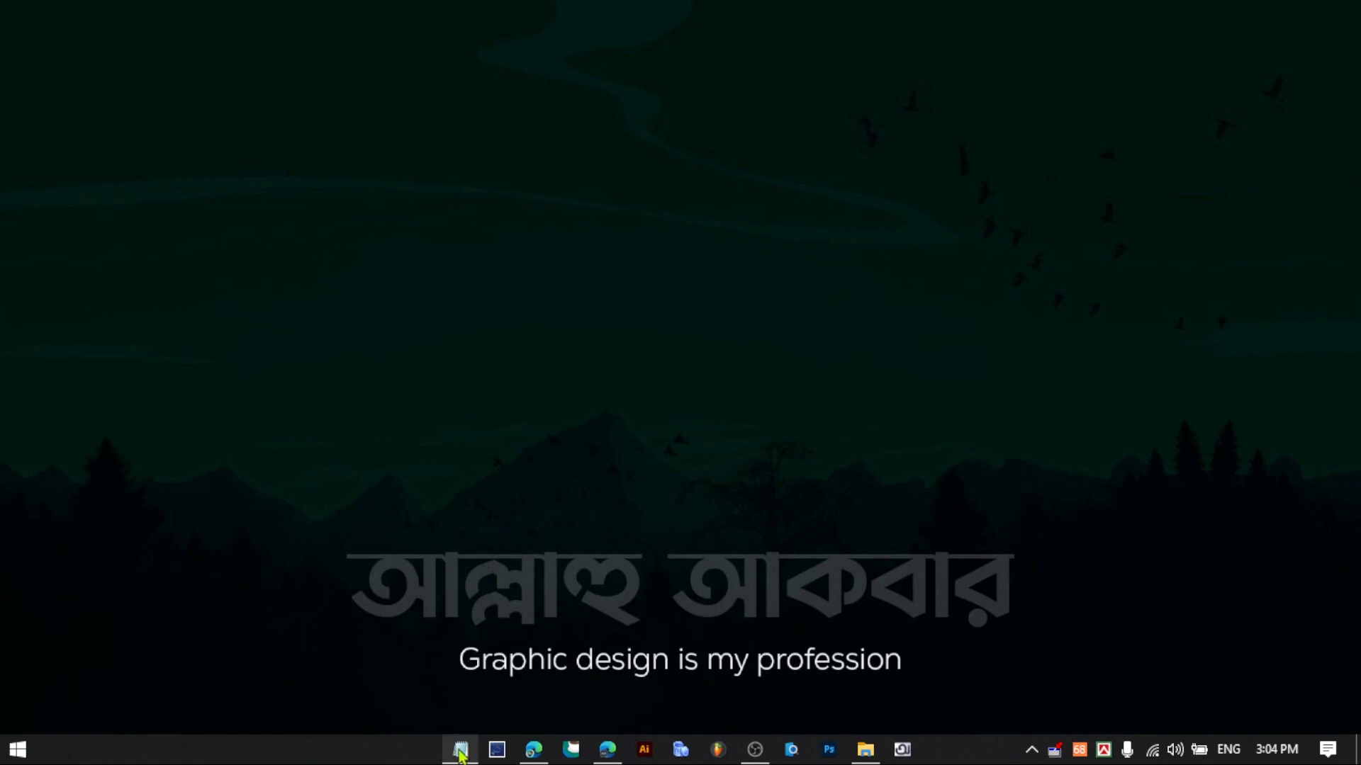
- Bring up the untitled Notepad note to view its Bengali offer text, reposition its window, and return to the desktop
click(460, 750)
scroll(793, 477, up, 5)
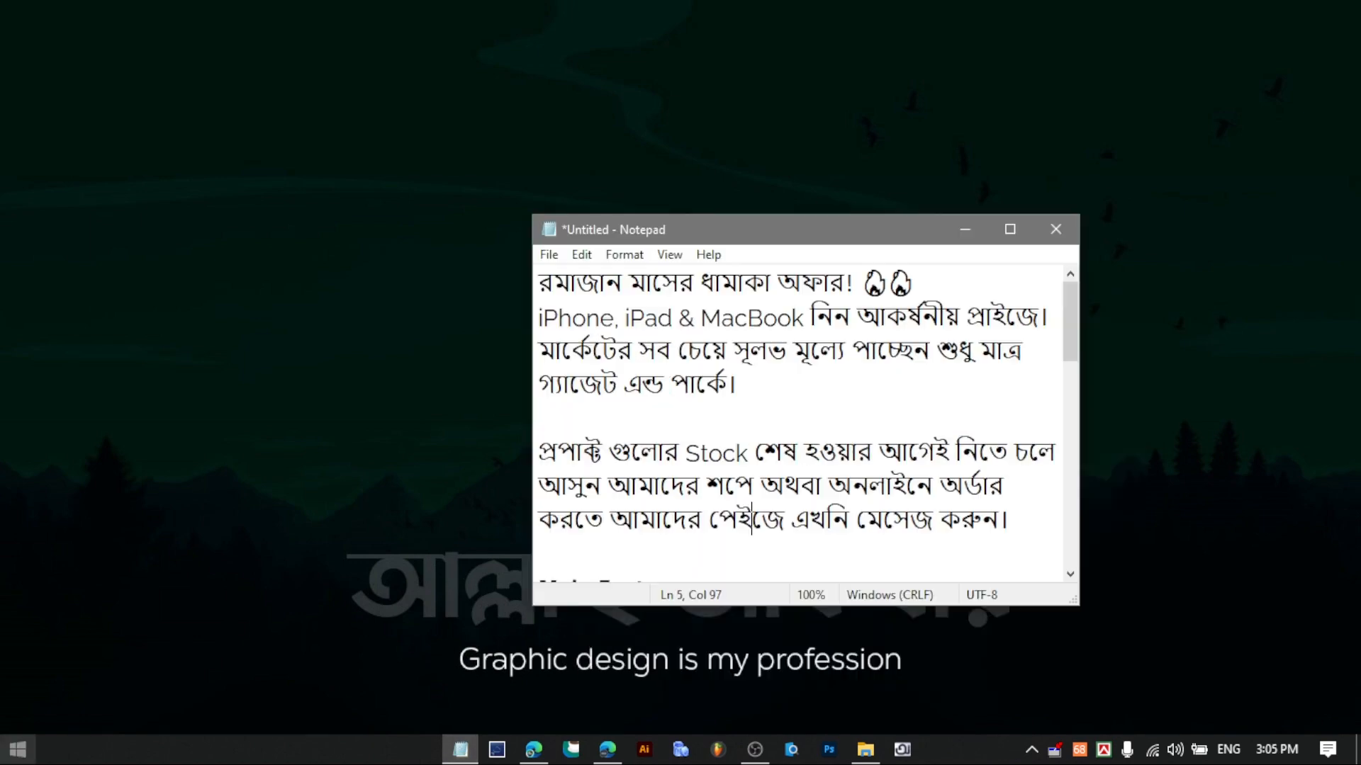
key(super)
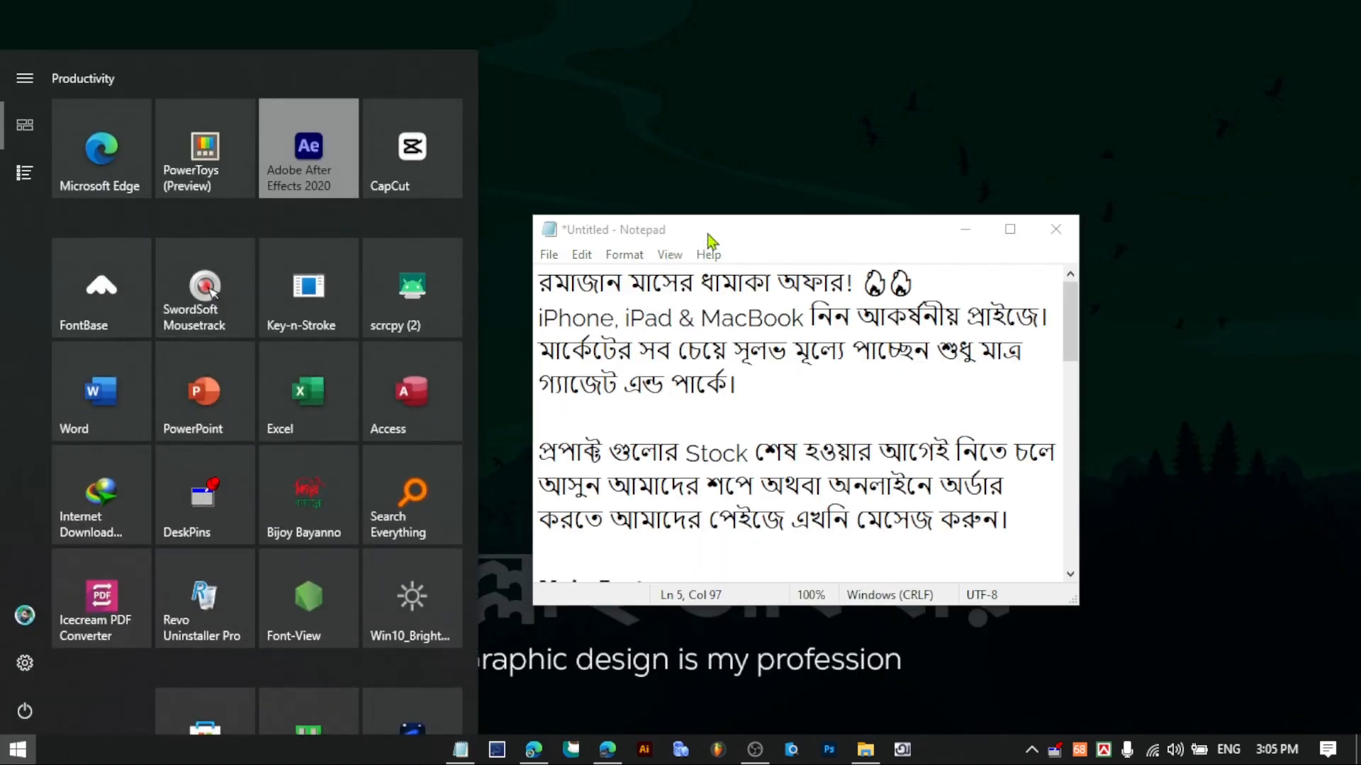
click(709, 241)
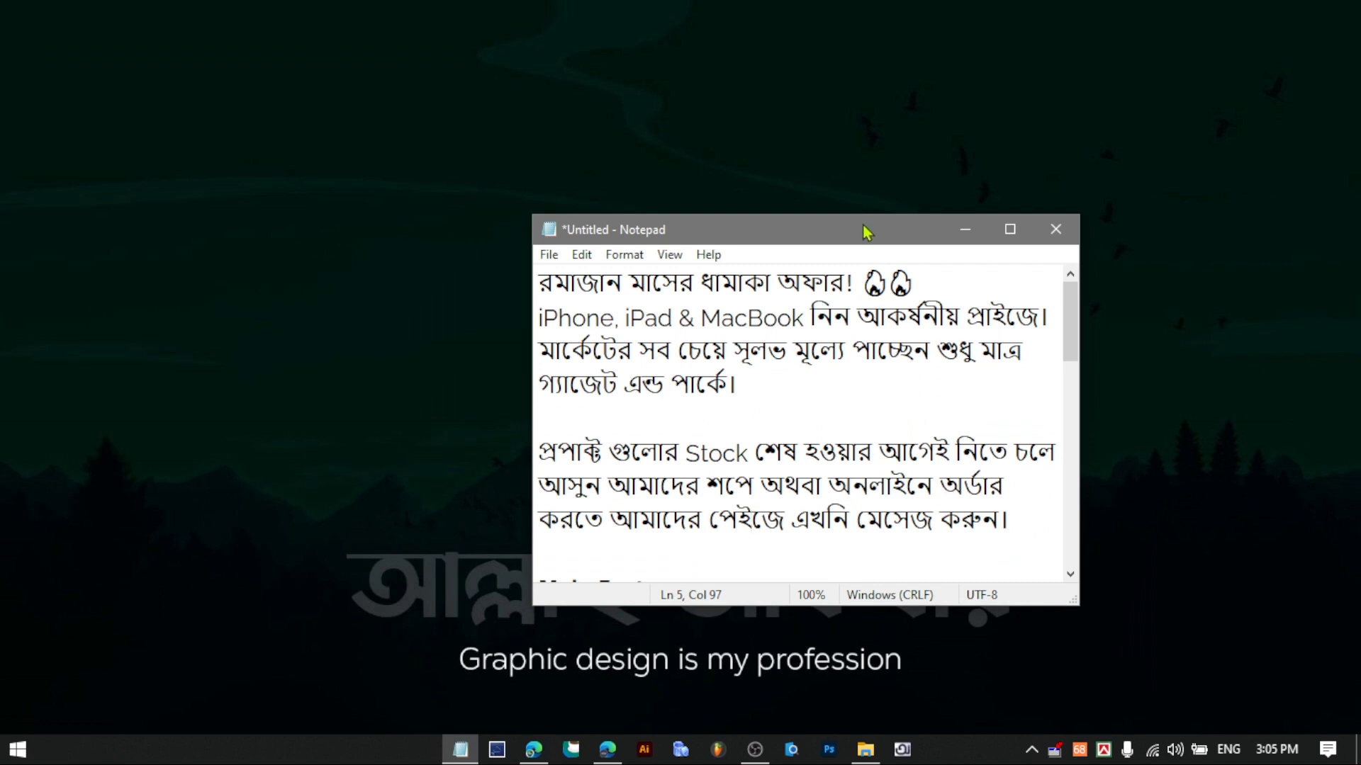
drag(865, 228, 778, 230)
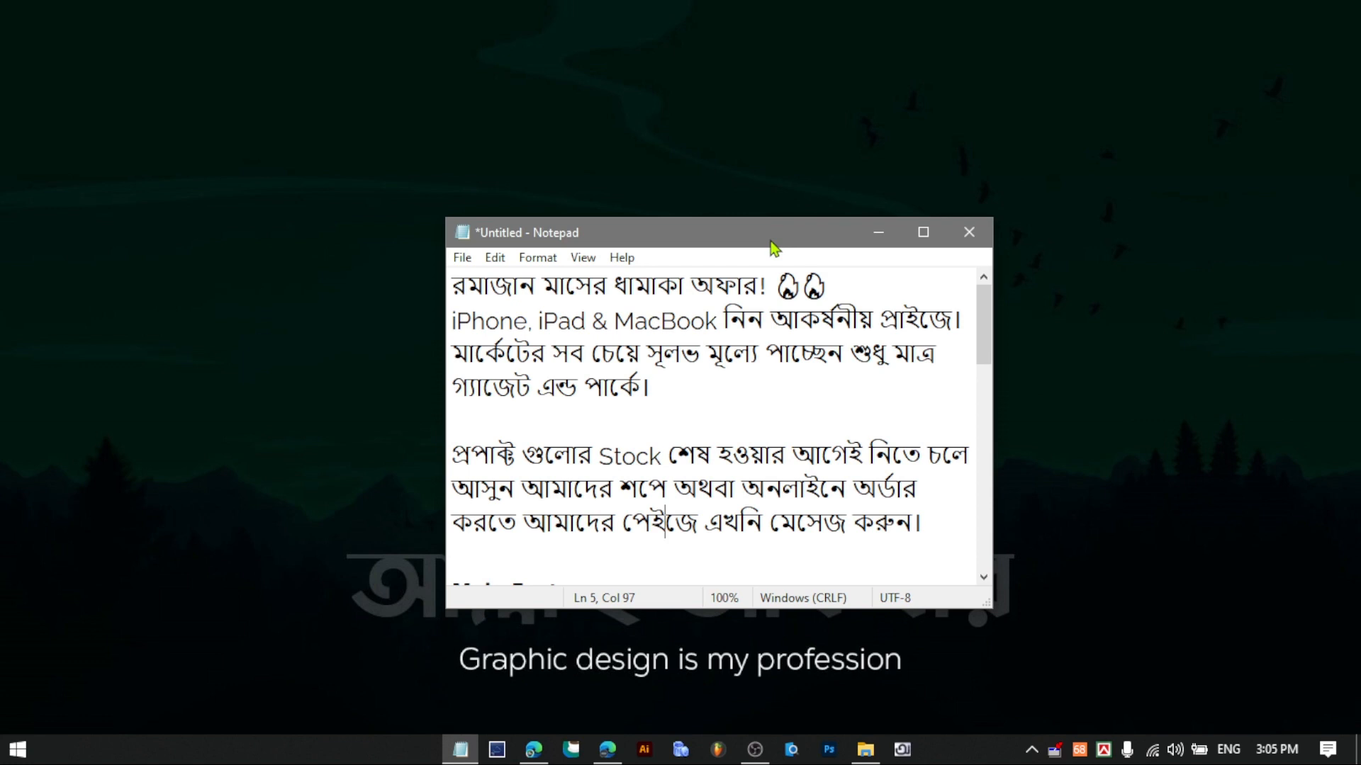
key(super+d)
- Switch to the Edge browser and search the web for "notepad++"
click(532, 749)
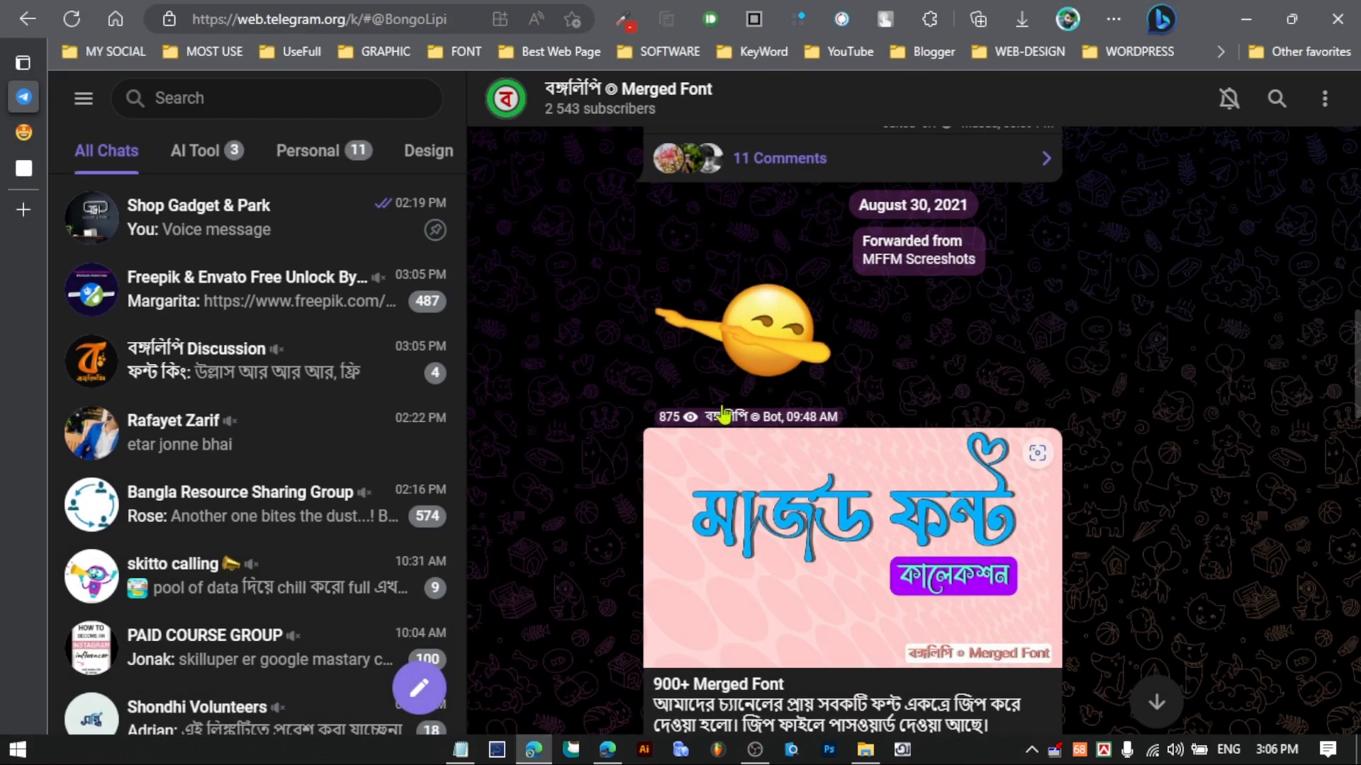
click(28, 168)
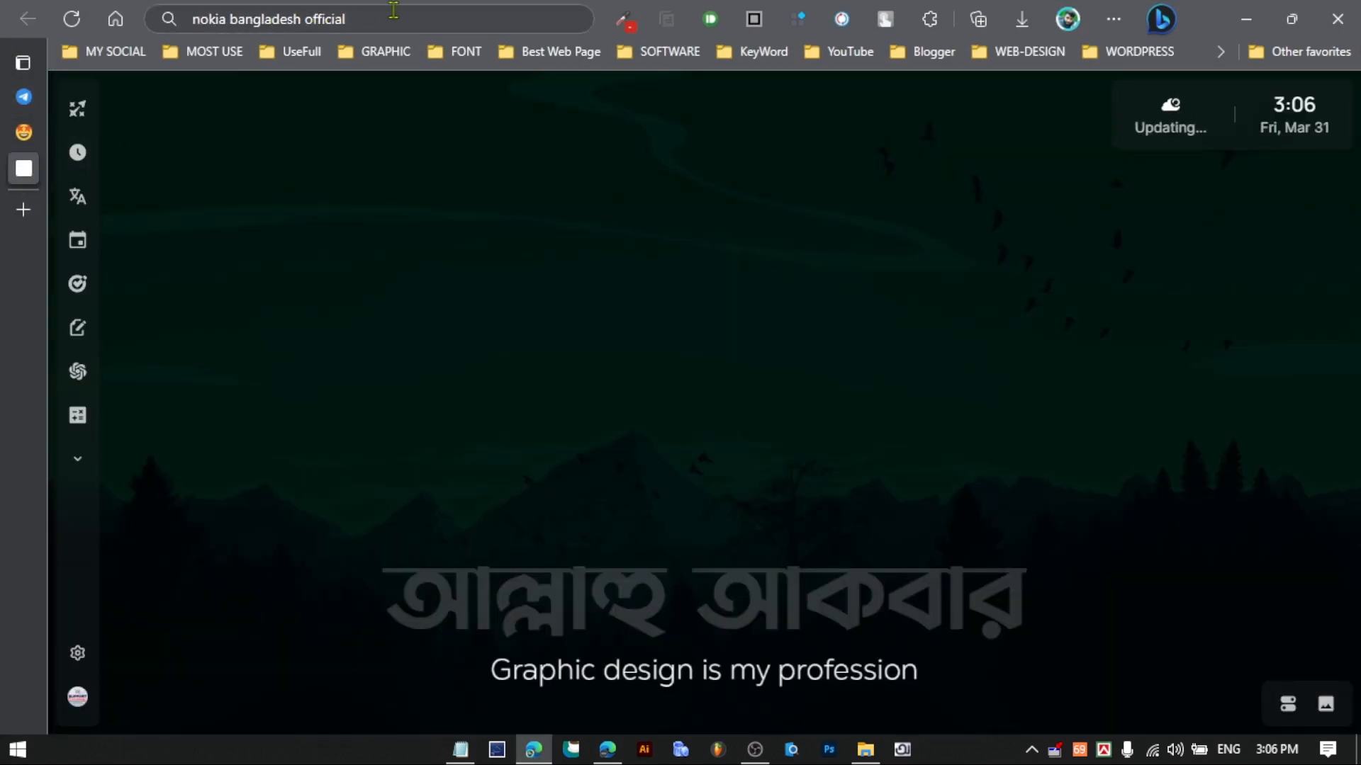
click(161, 14)
key(BackSpace)
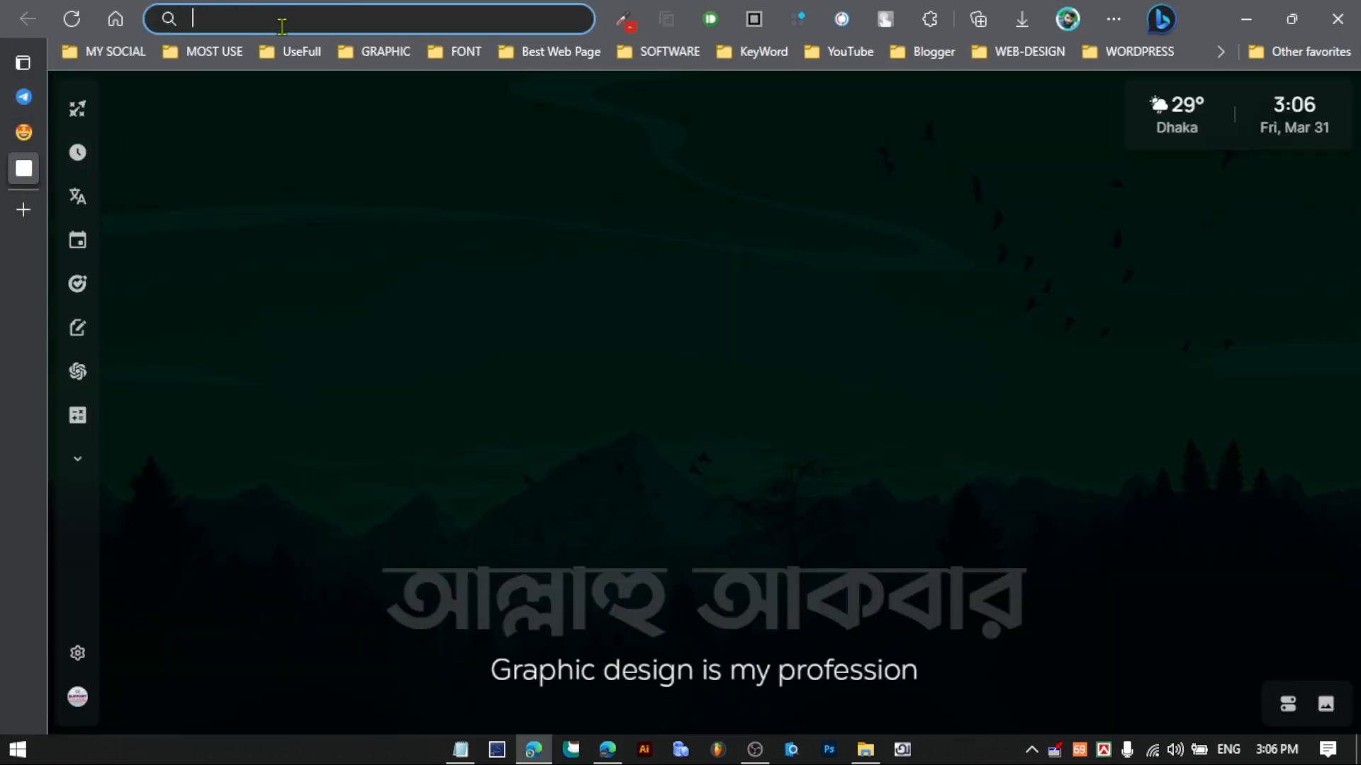
text(notepad++)
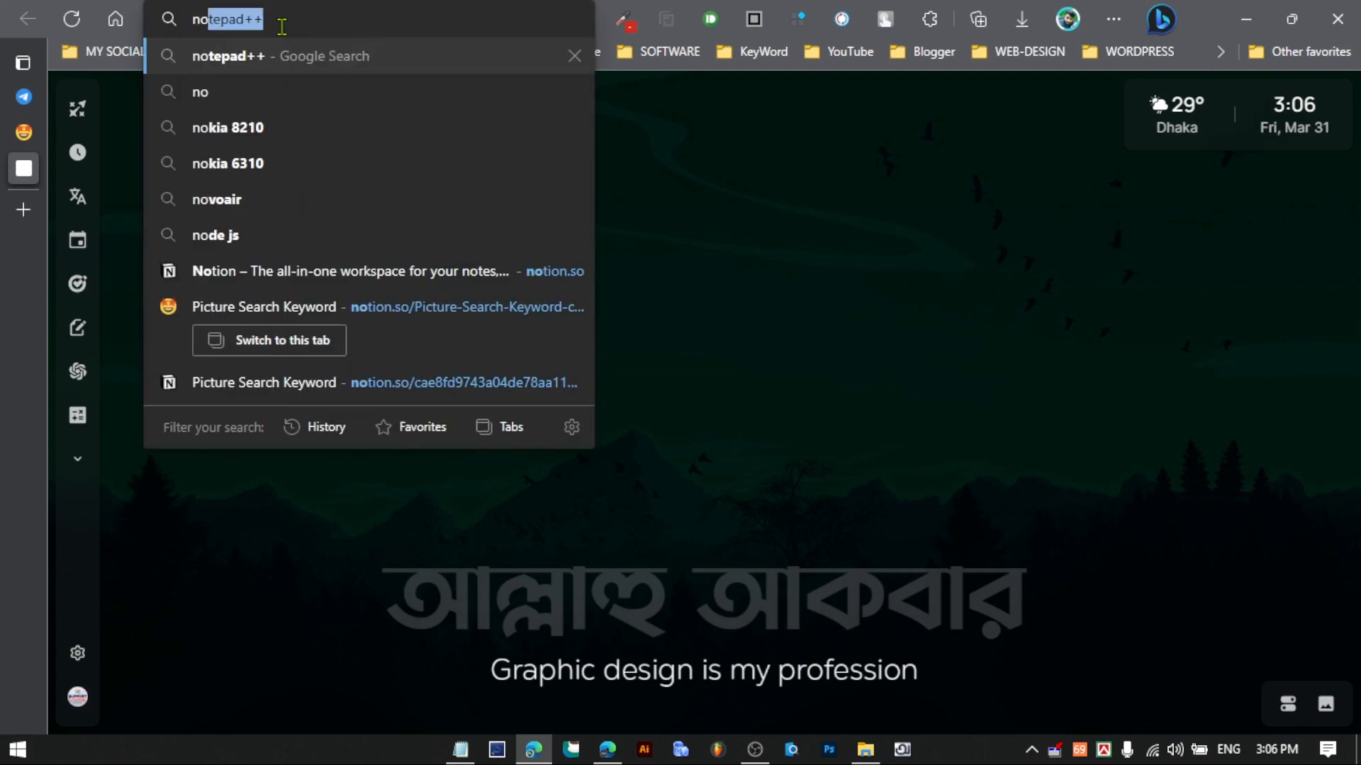
key(Return)
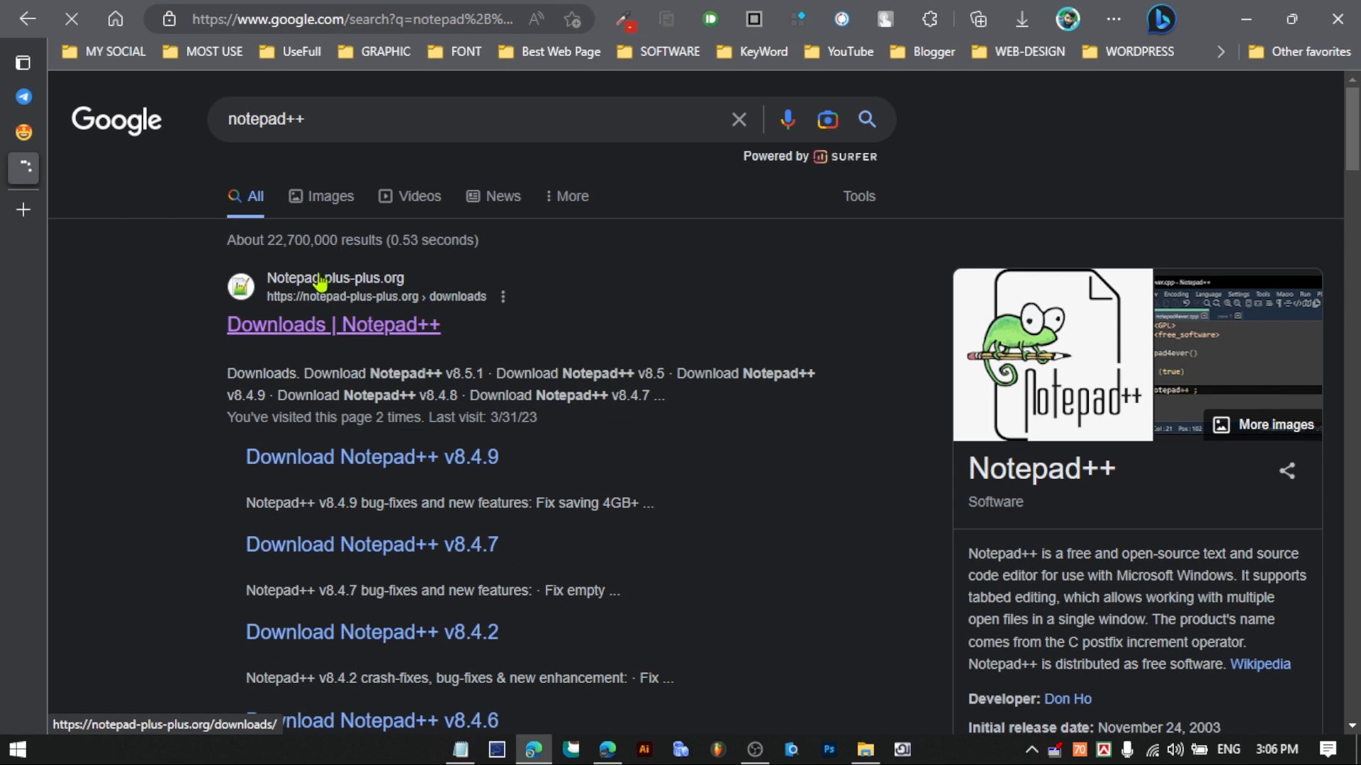
- Open the Notepad++ v8.5.1 download page on notepad-plus-plus.org and examine its installer options
click(317, 328)
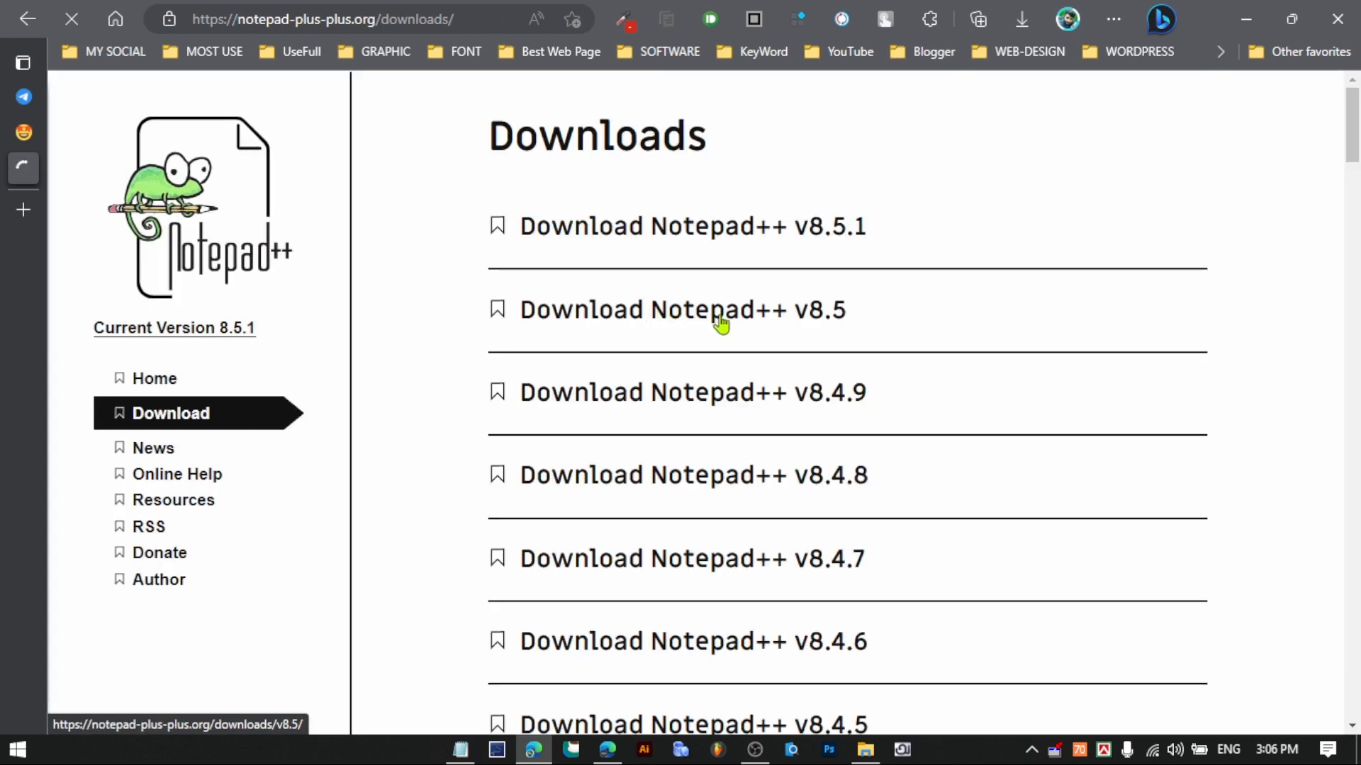
click(724, 229)
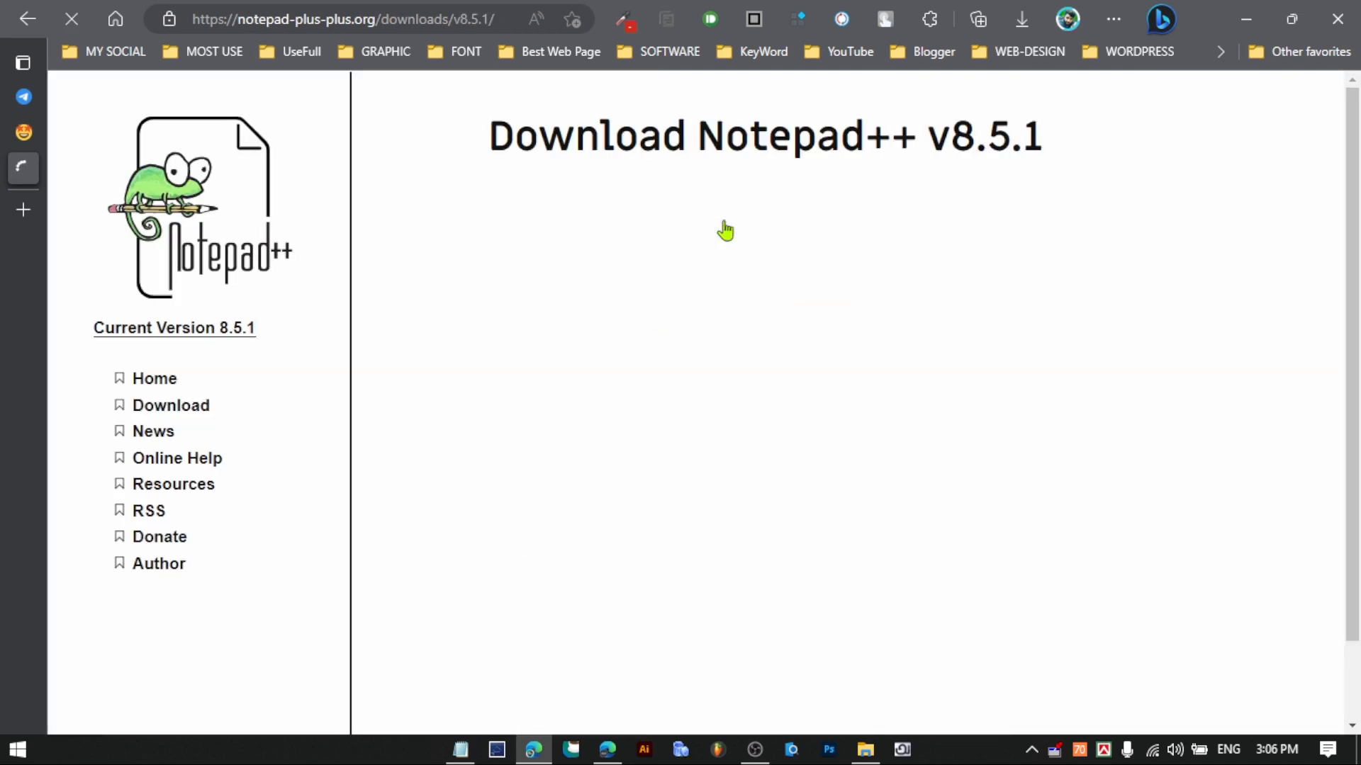
scroll(671, 375, down, 5)
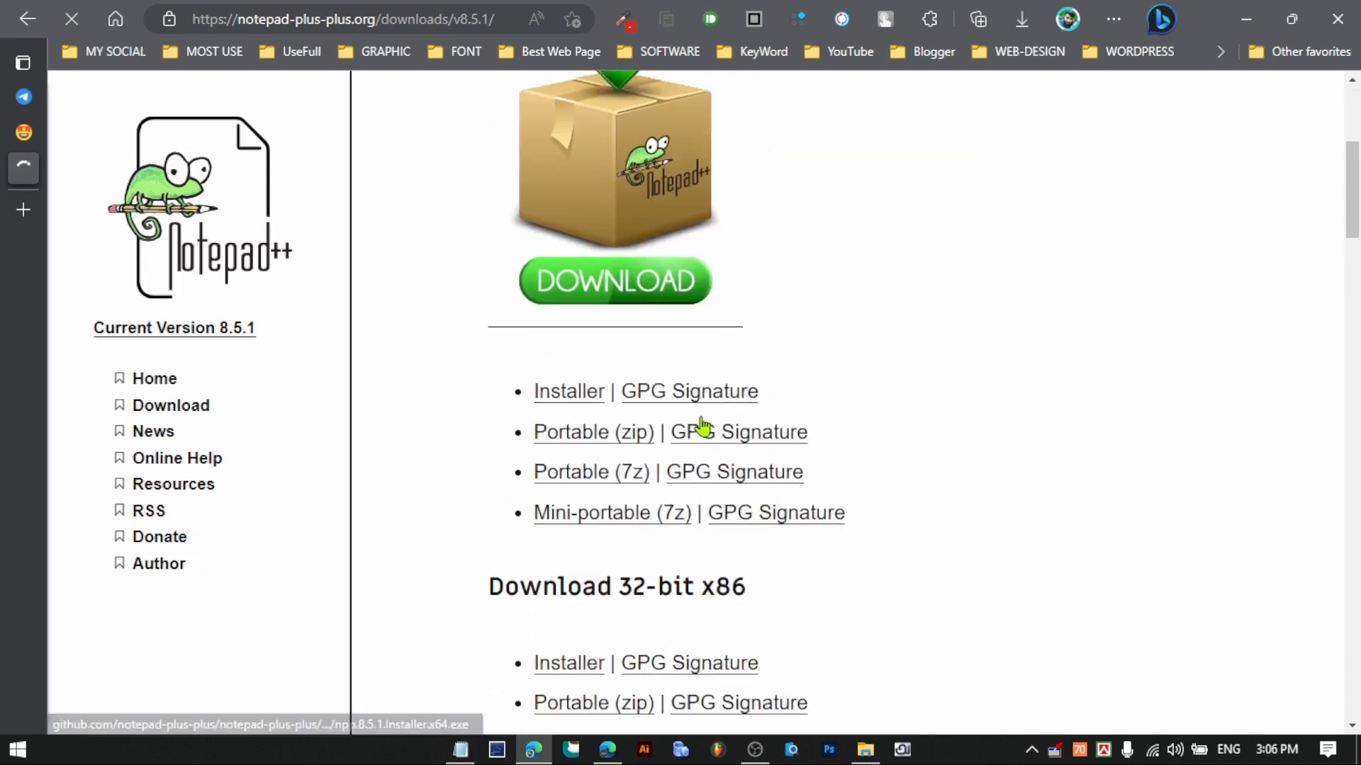
scroll(1148, 297, up, 5)
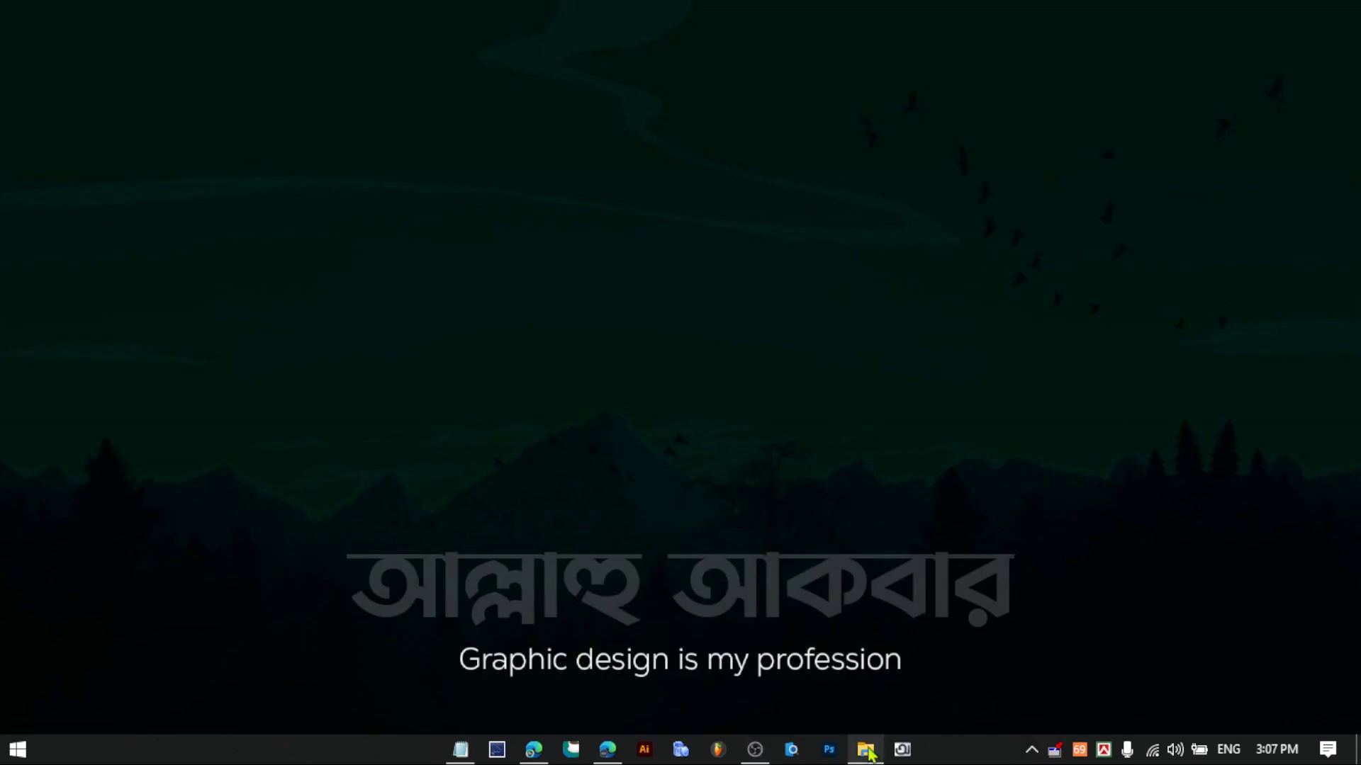
- Switch to File Explorer and run npp.8.5.1.Installer.x64.exe from the Programs folder in Downloads
click(865, 749)
scroll(648, 536, down, 3)
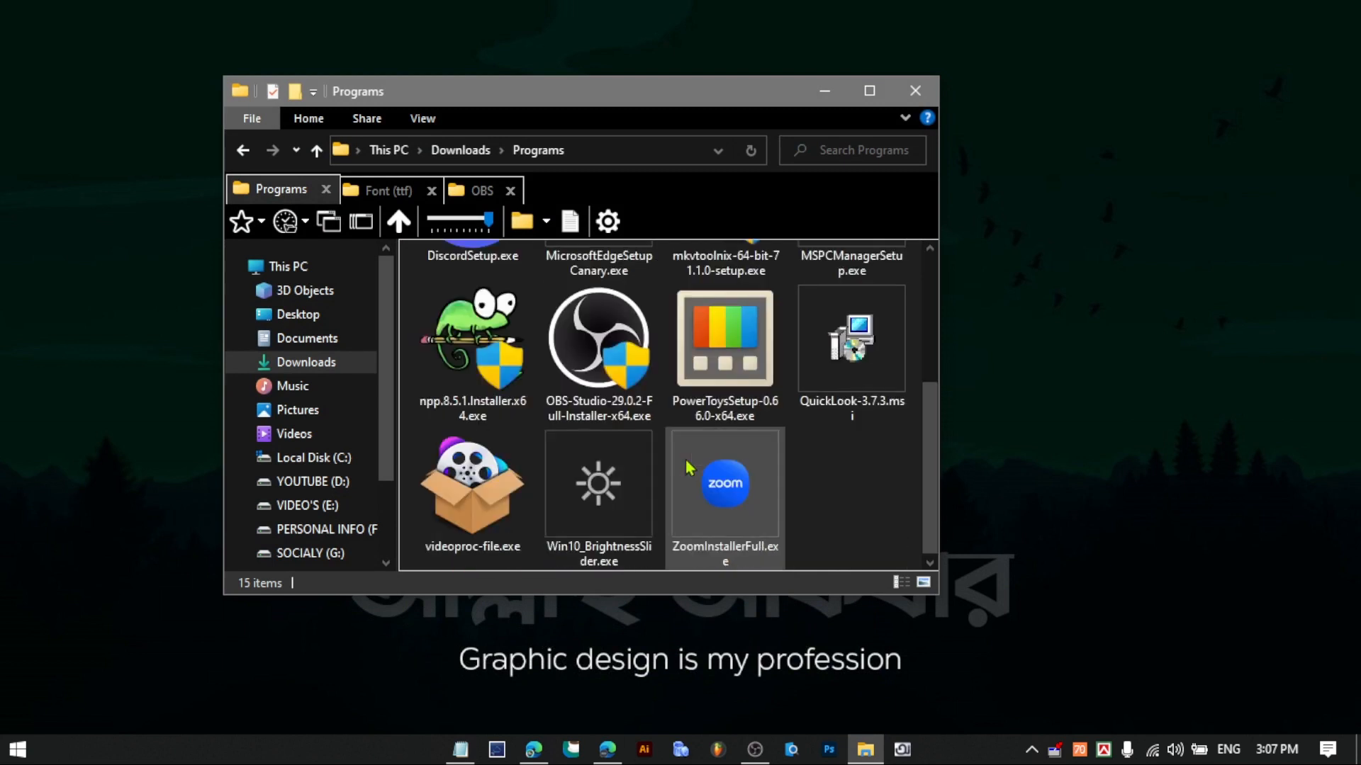
drag(576, 102, 665, 131)
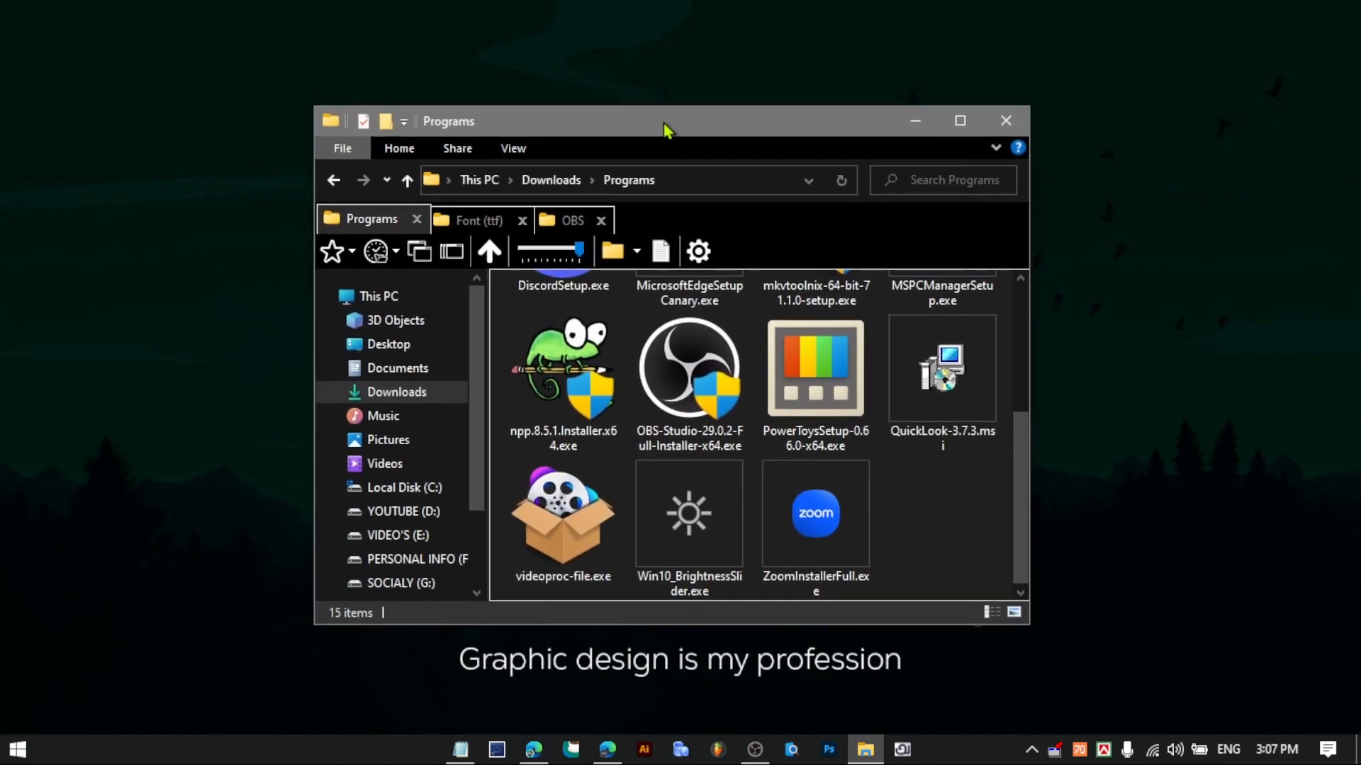
click(577, 357)
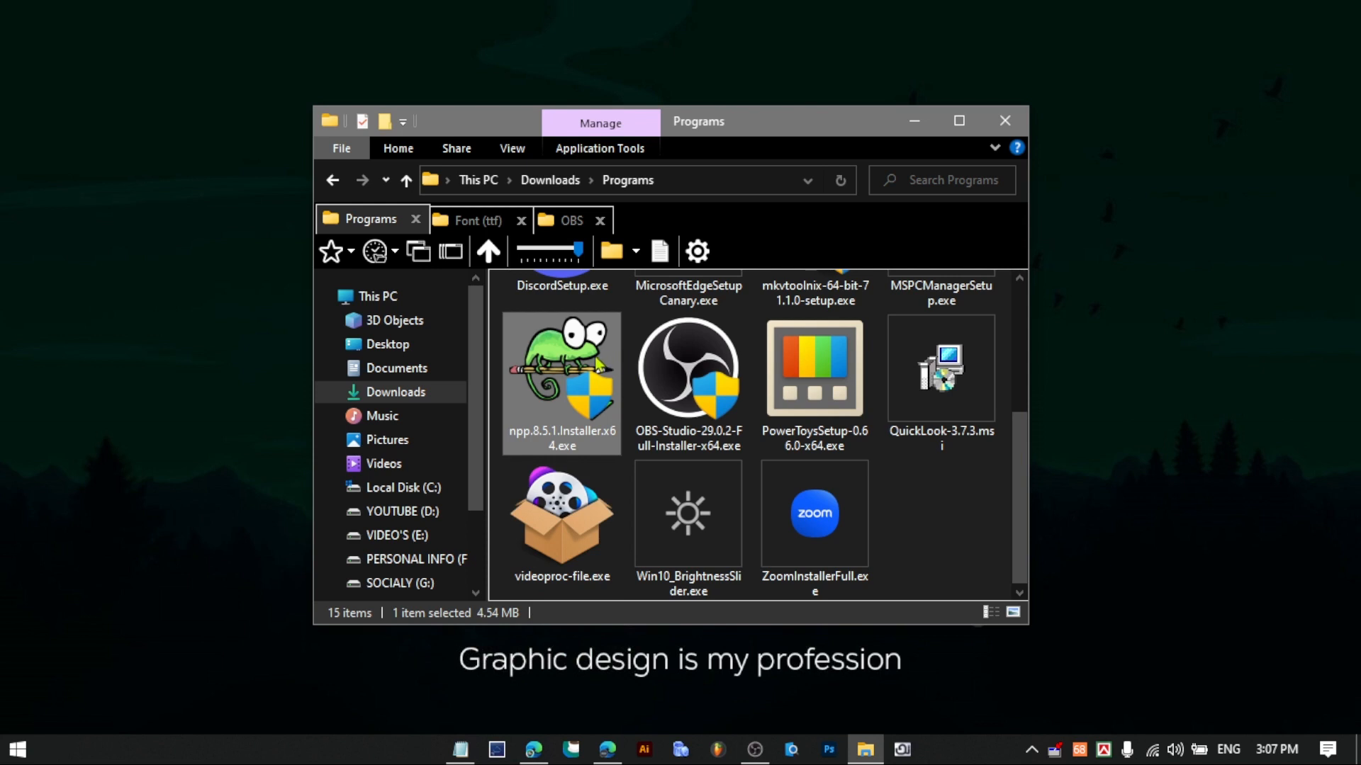
mouse_move(576, 365)
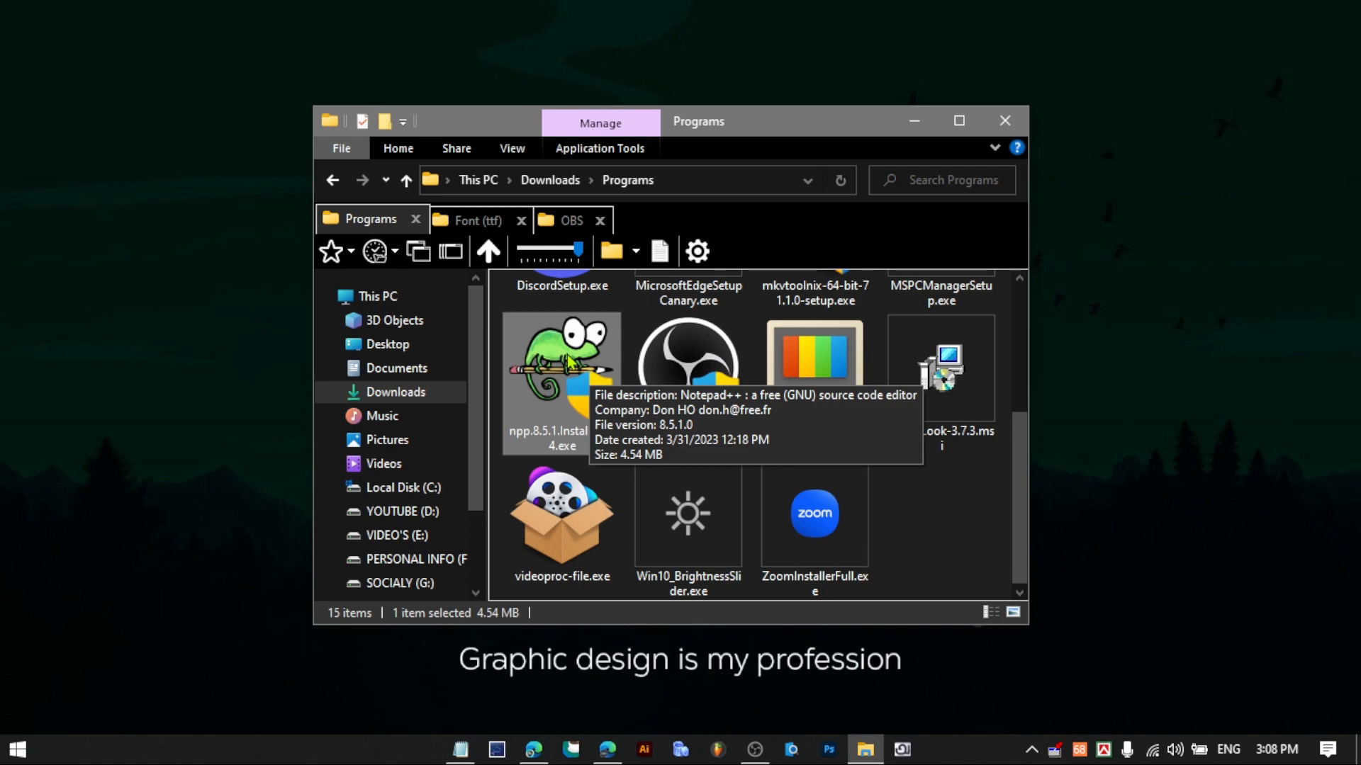
double_click(571, 363)
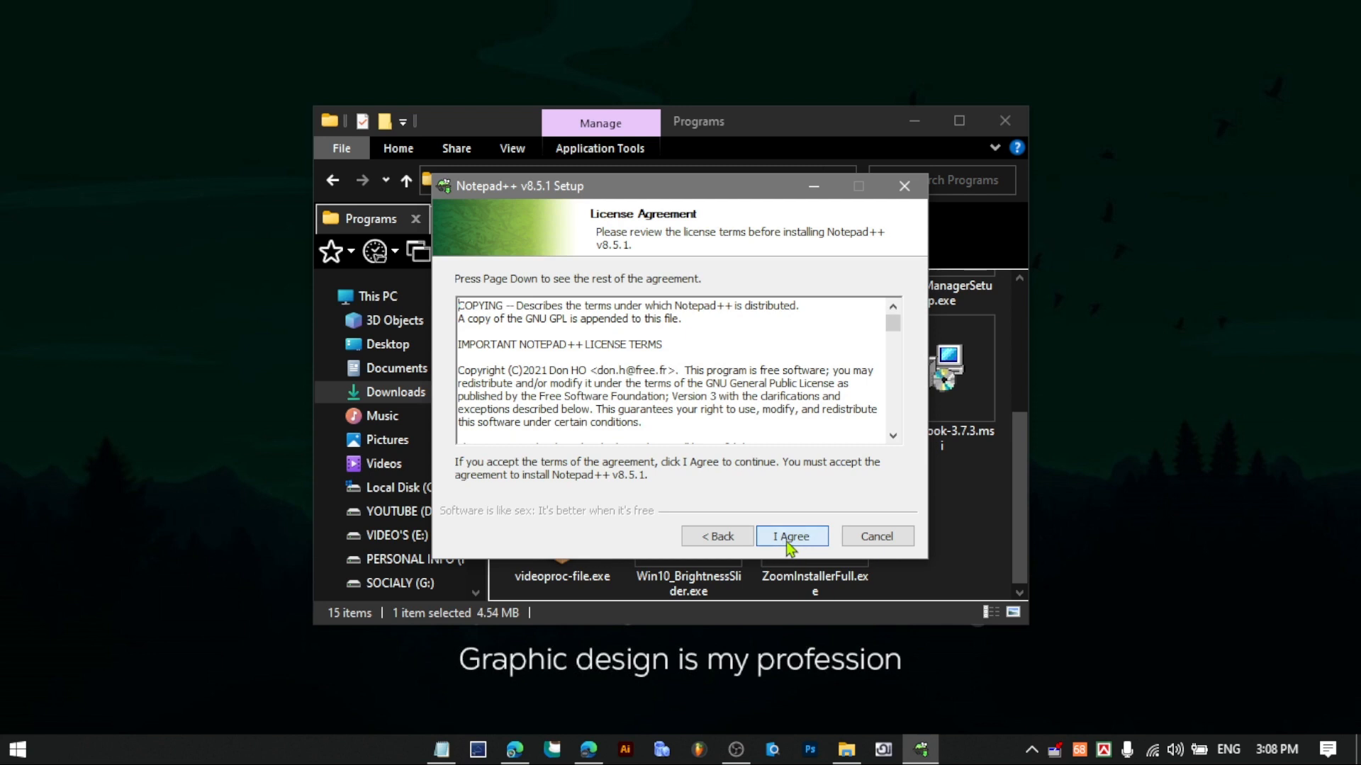
- Accept the license, install Notepad++ v8.5.1 in C:\Program Files\Notepad++ with the default components, and finish setup by running the program
click(792, 537)
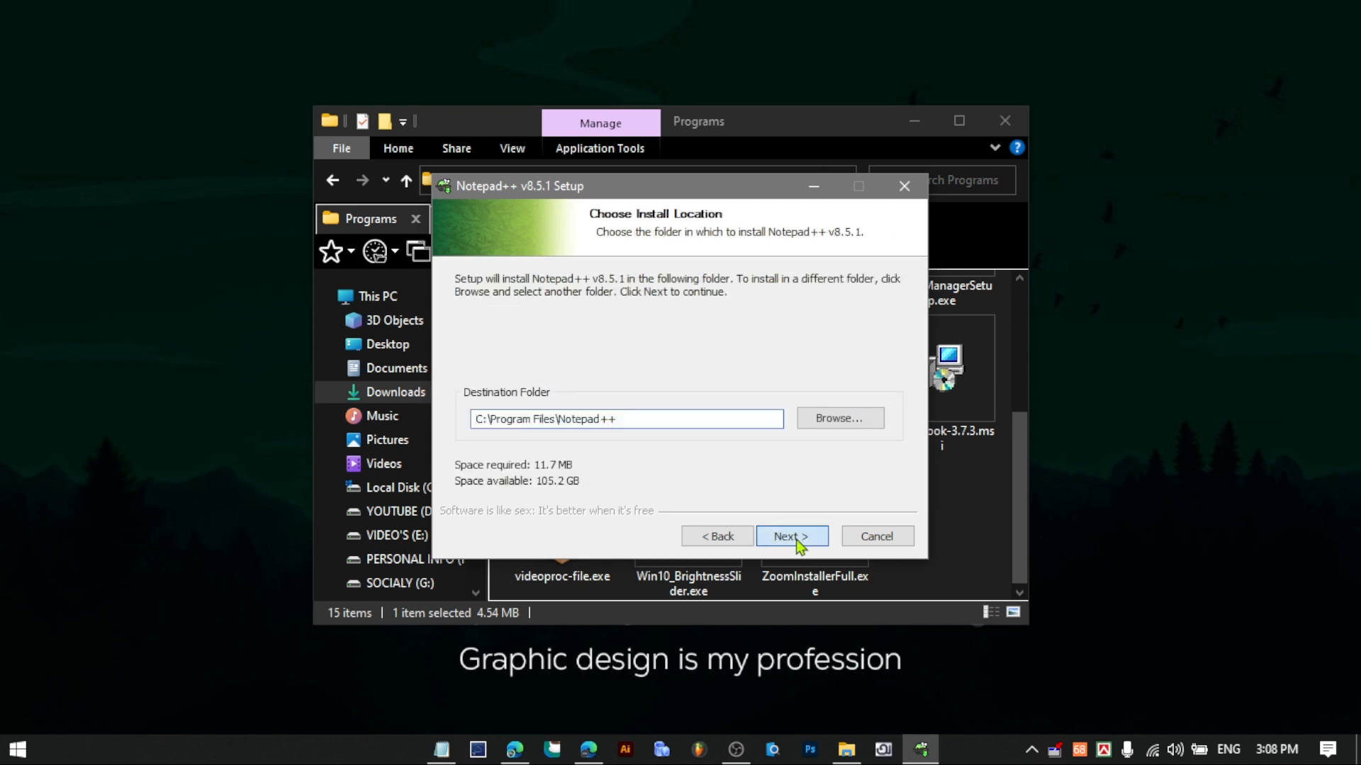
click(795, 539)
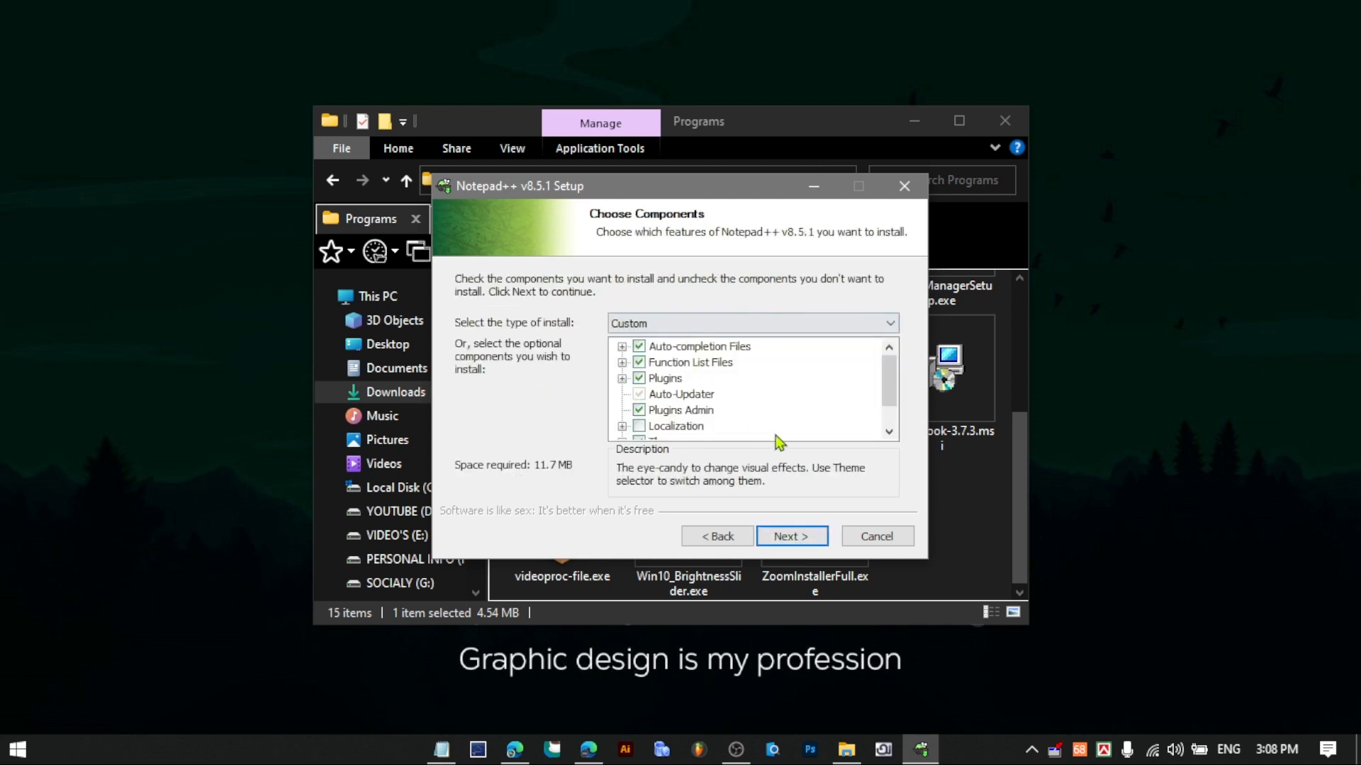
click(794, 536)
click(795, 536)
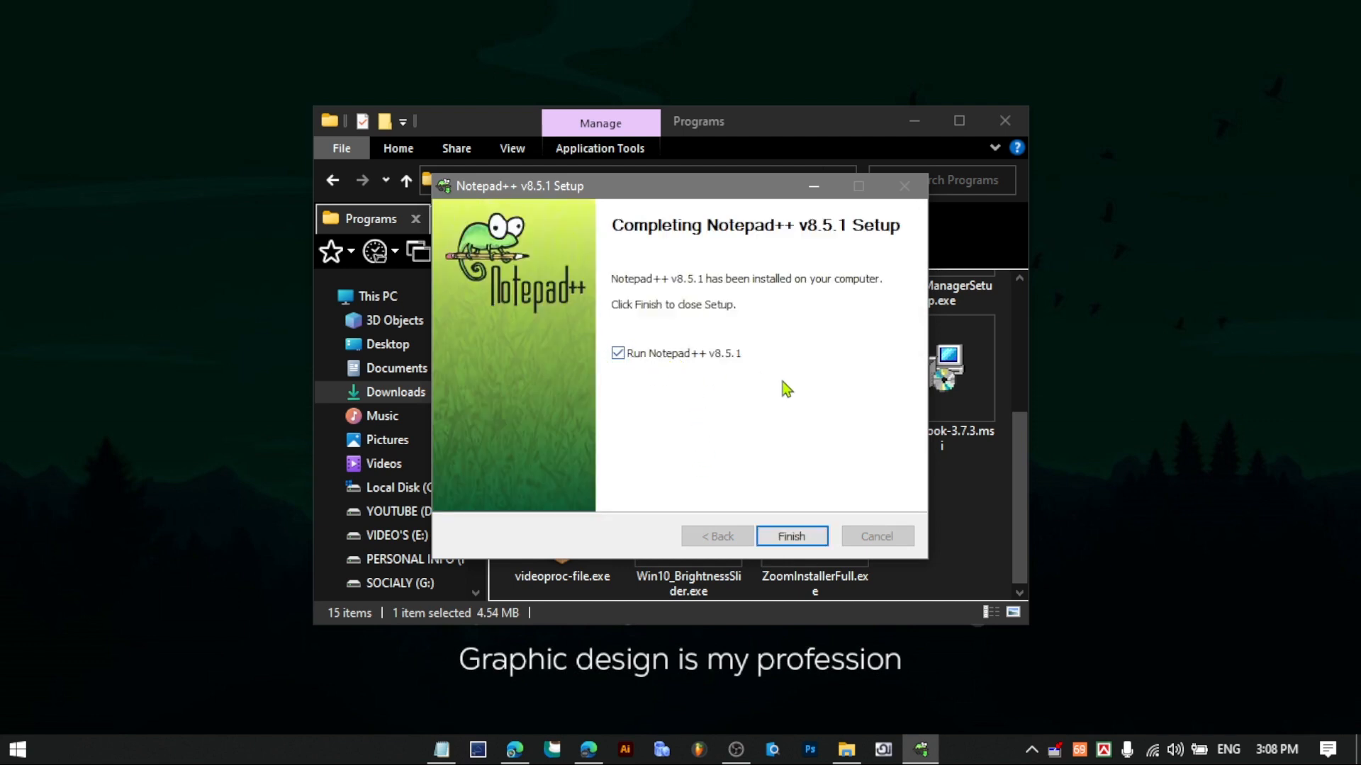
click(794, 542)
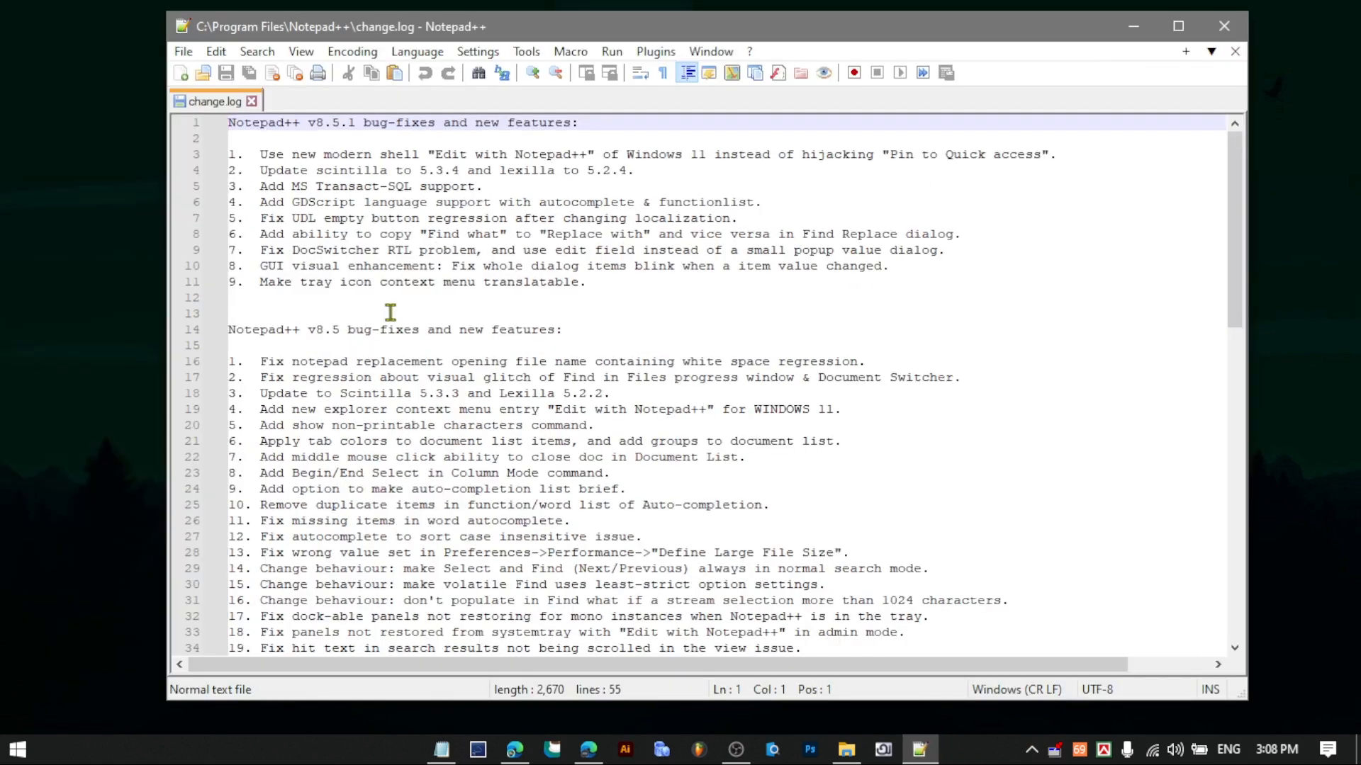
- Skim the change.log file, close it to leave an empty document, and reposition the Notepad++ window
scroll(397, 313, down, 6)
scroll(426, 316, down, 5)
scroll(419, 319, up, 11)
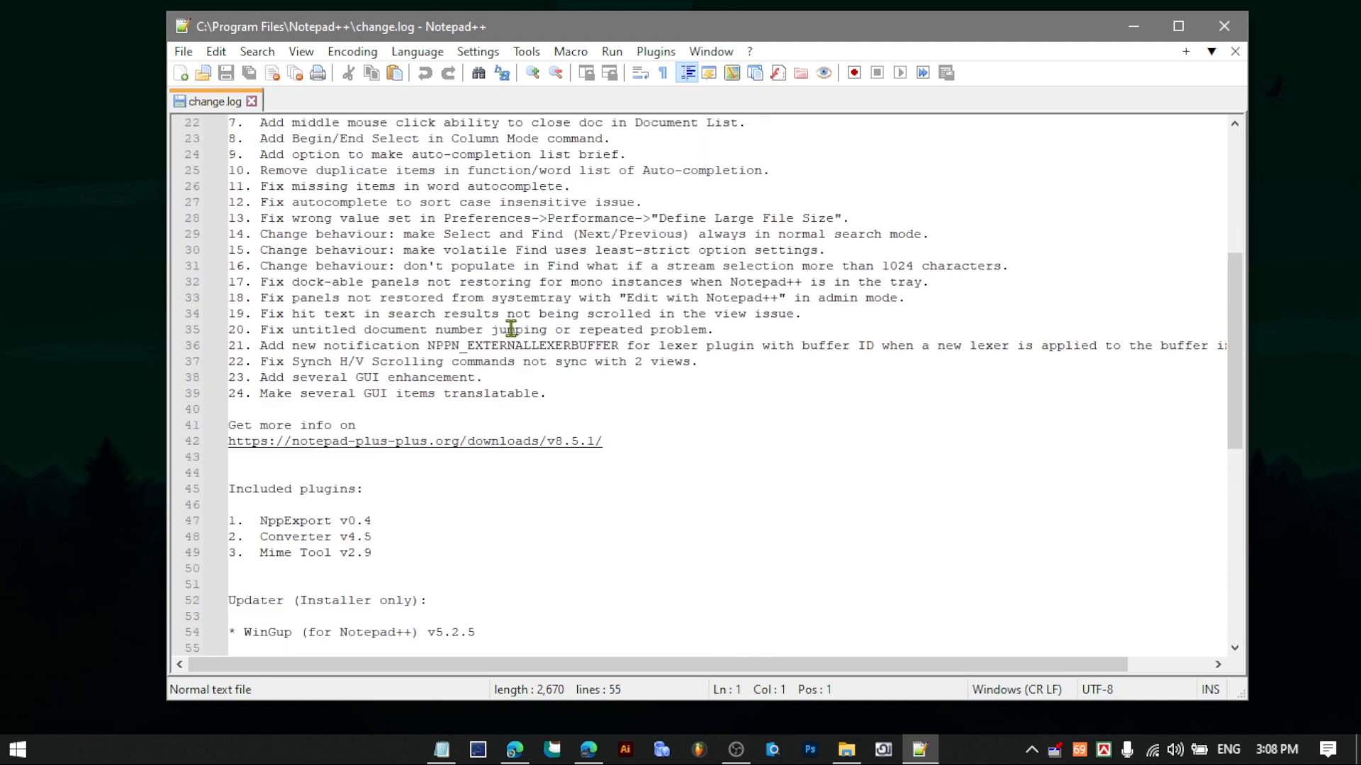
click(252, 103)
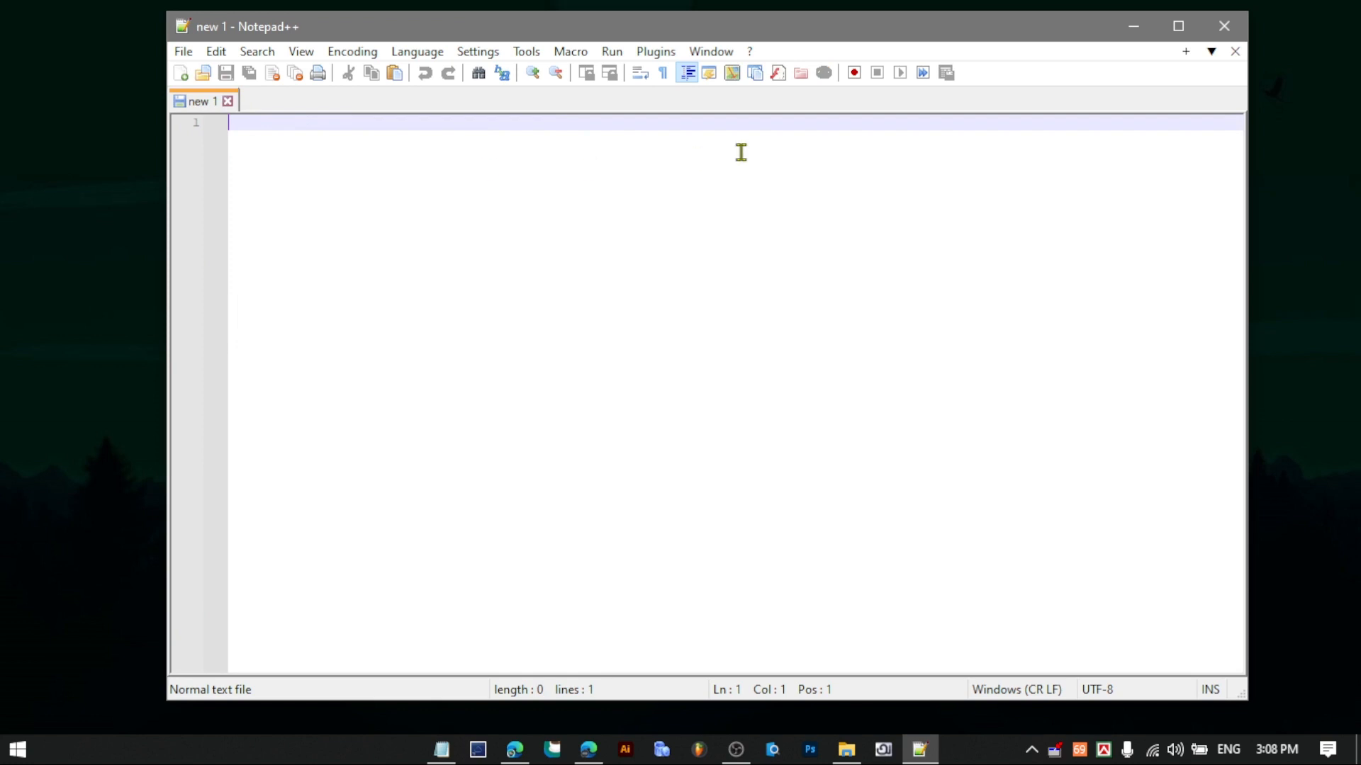
drag(623, 33, 547, 57)
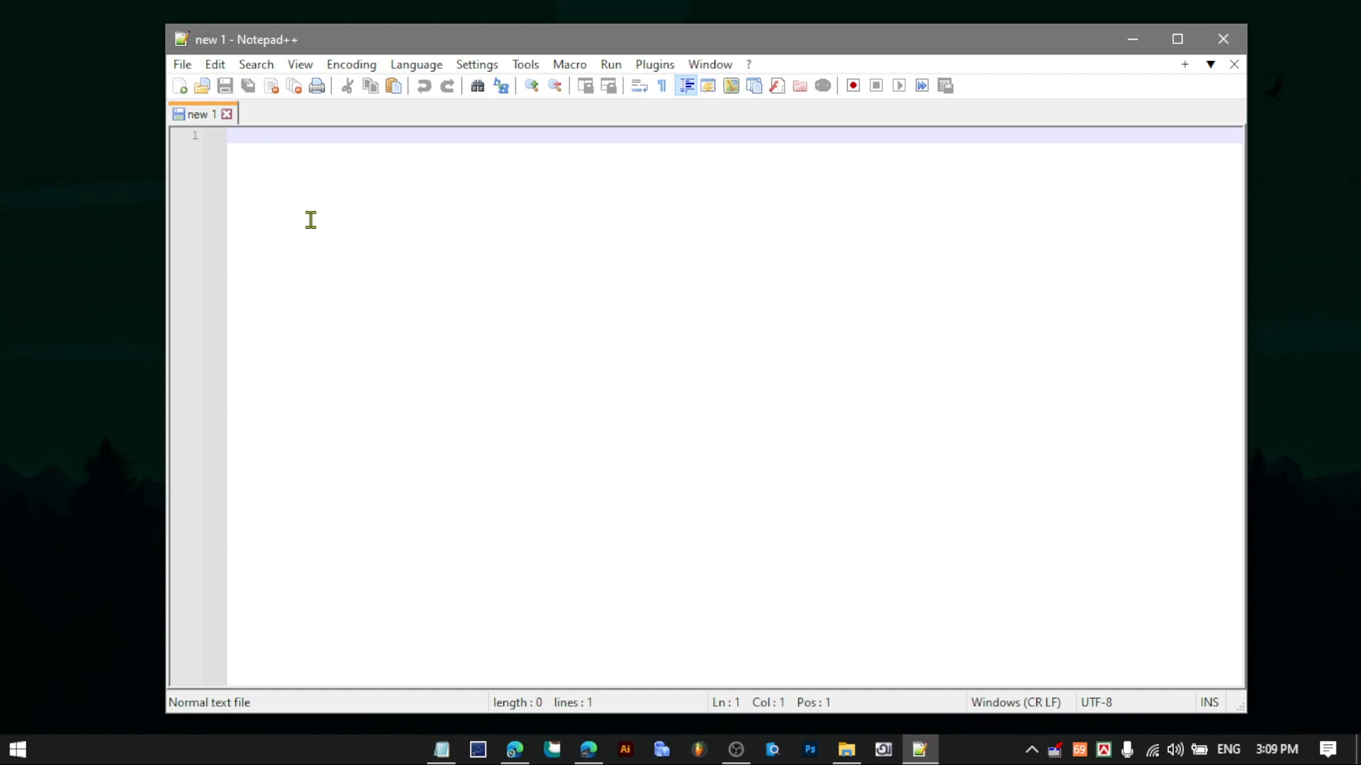
drag(869, 35, 857, 37)
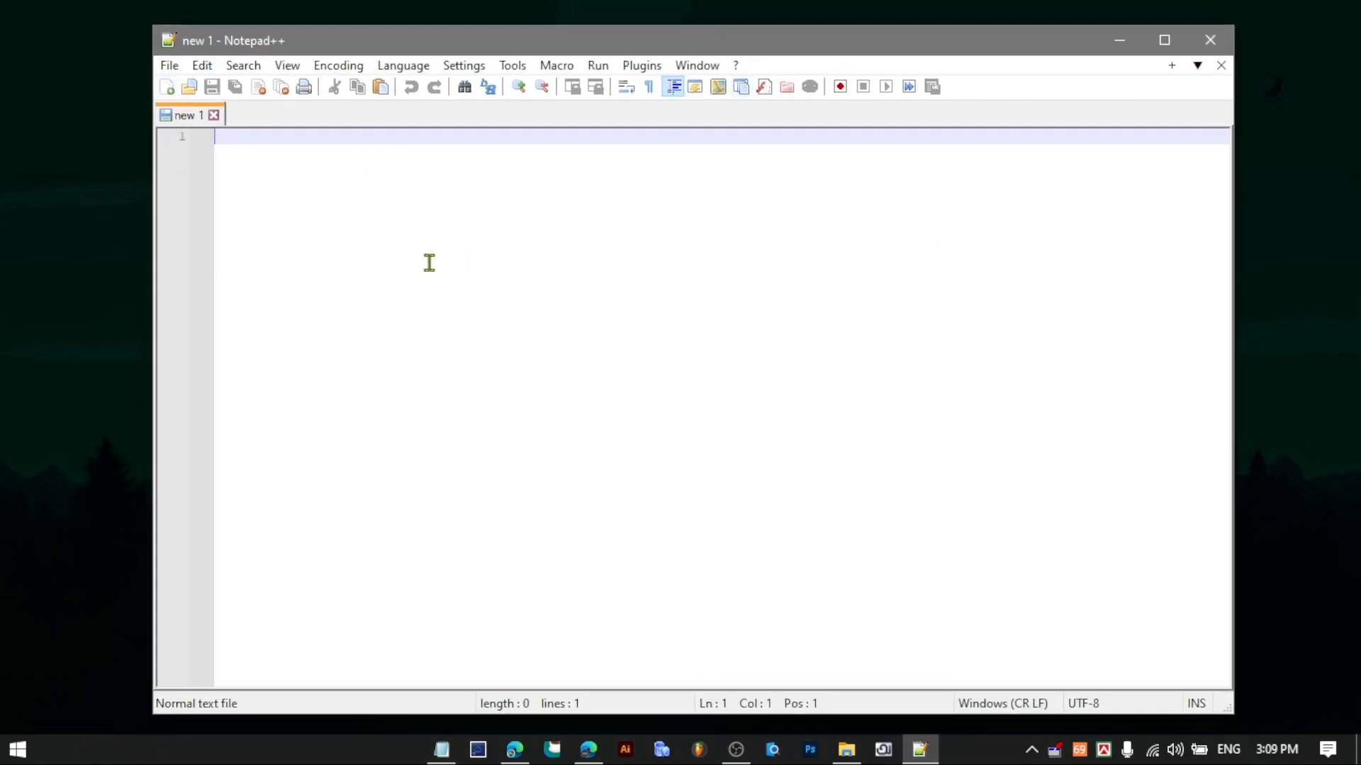
- Switch the Notepad++ interface to Dark mode in the preferences, keeping the Black tone
click(476, 69)
click(499, 90)
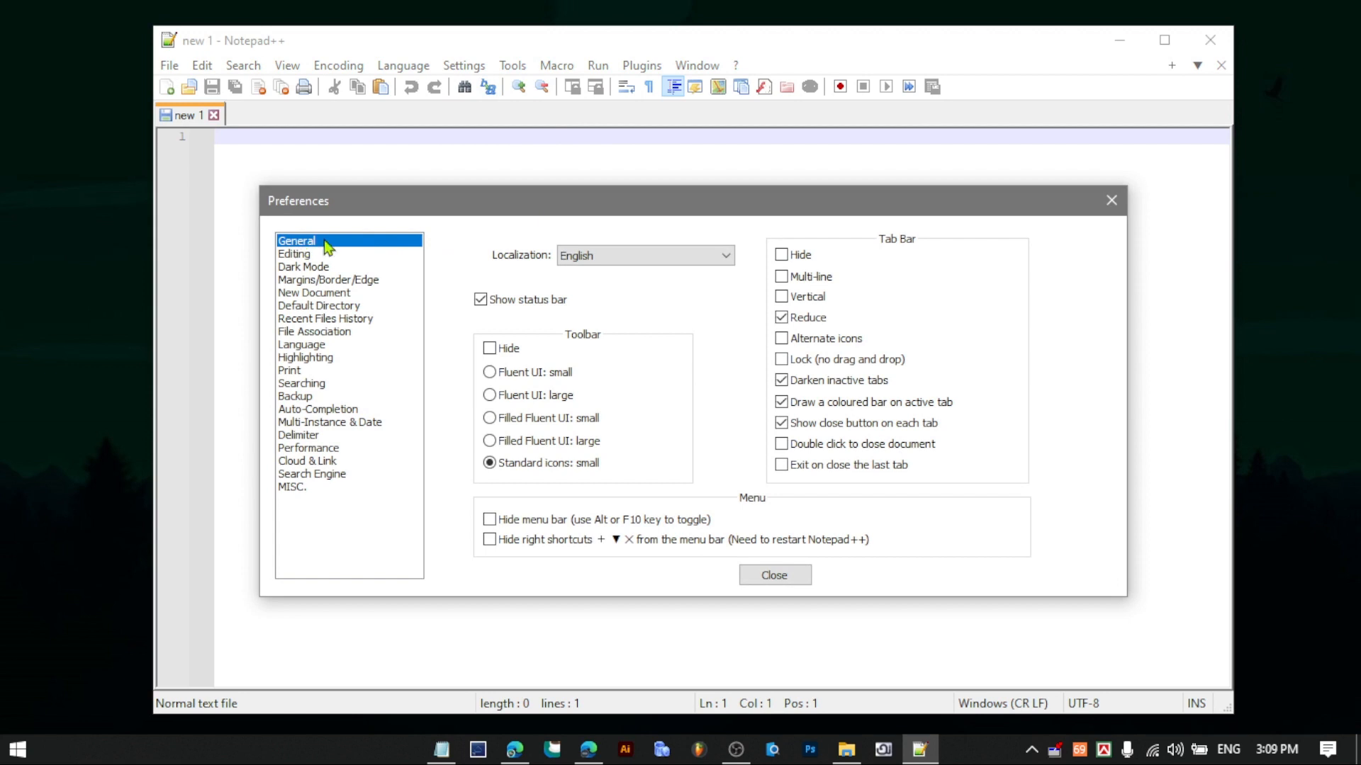
click(315, 270)
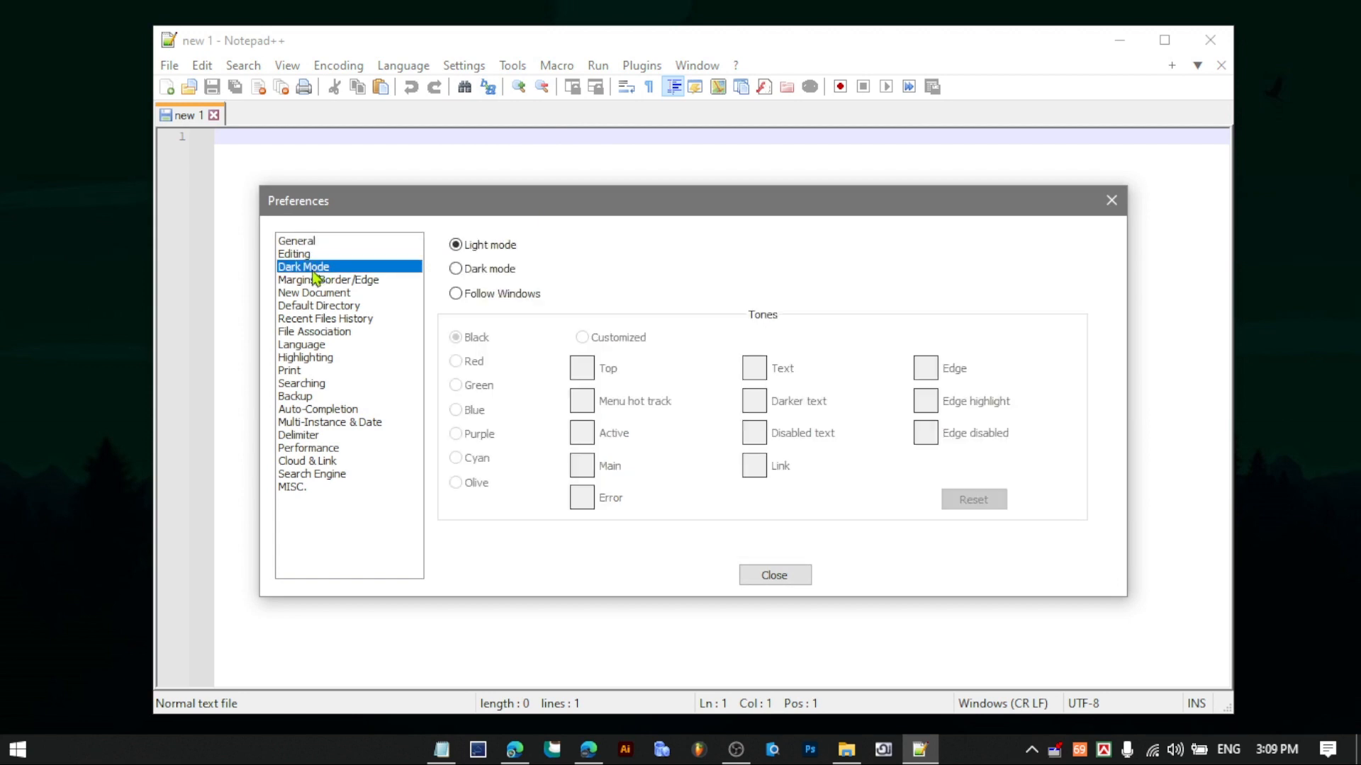
click(462, 271)
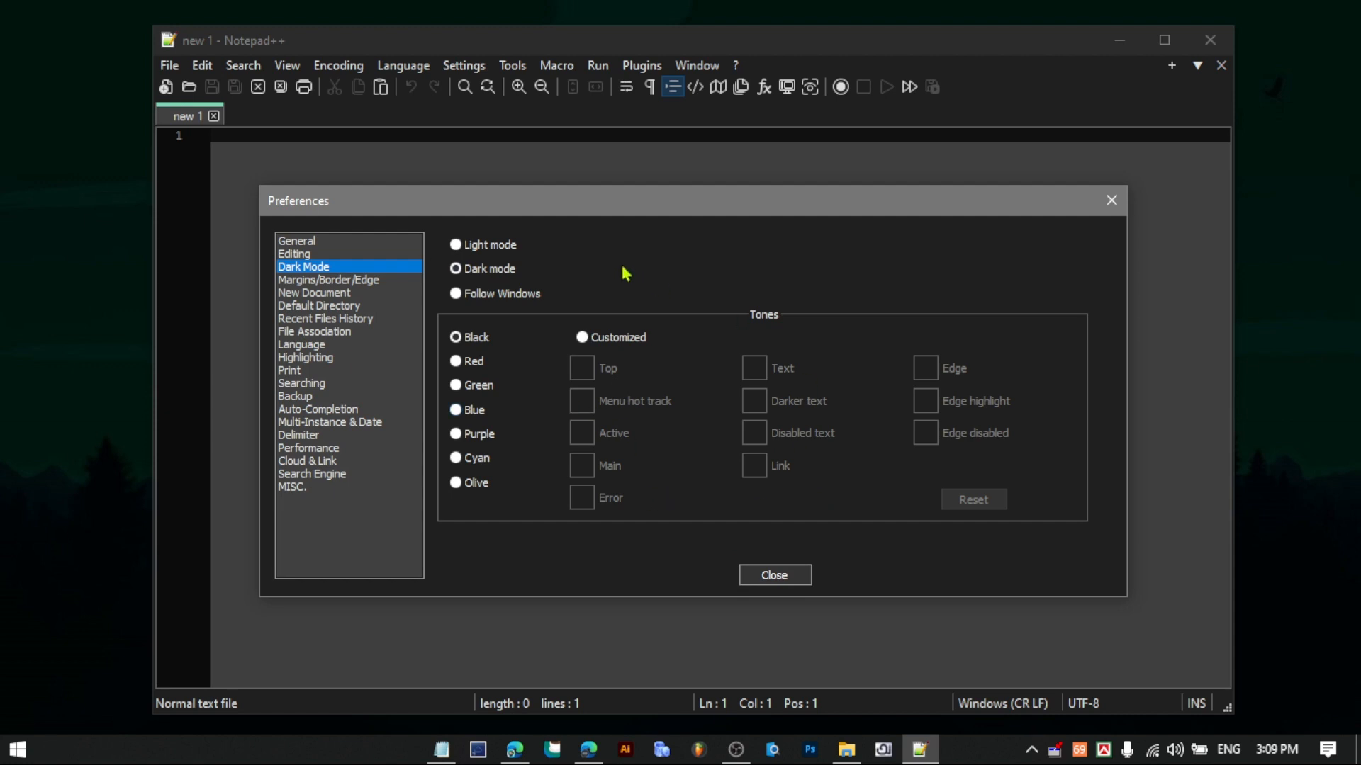
mouse_move(646, 208)
mouse_down()
mouse_move(851, 351)
mouse_move(904, 352)
mouse_move(757, 231)
mouse_move(649, 213)
mouse_up()
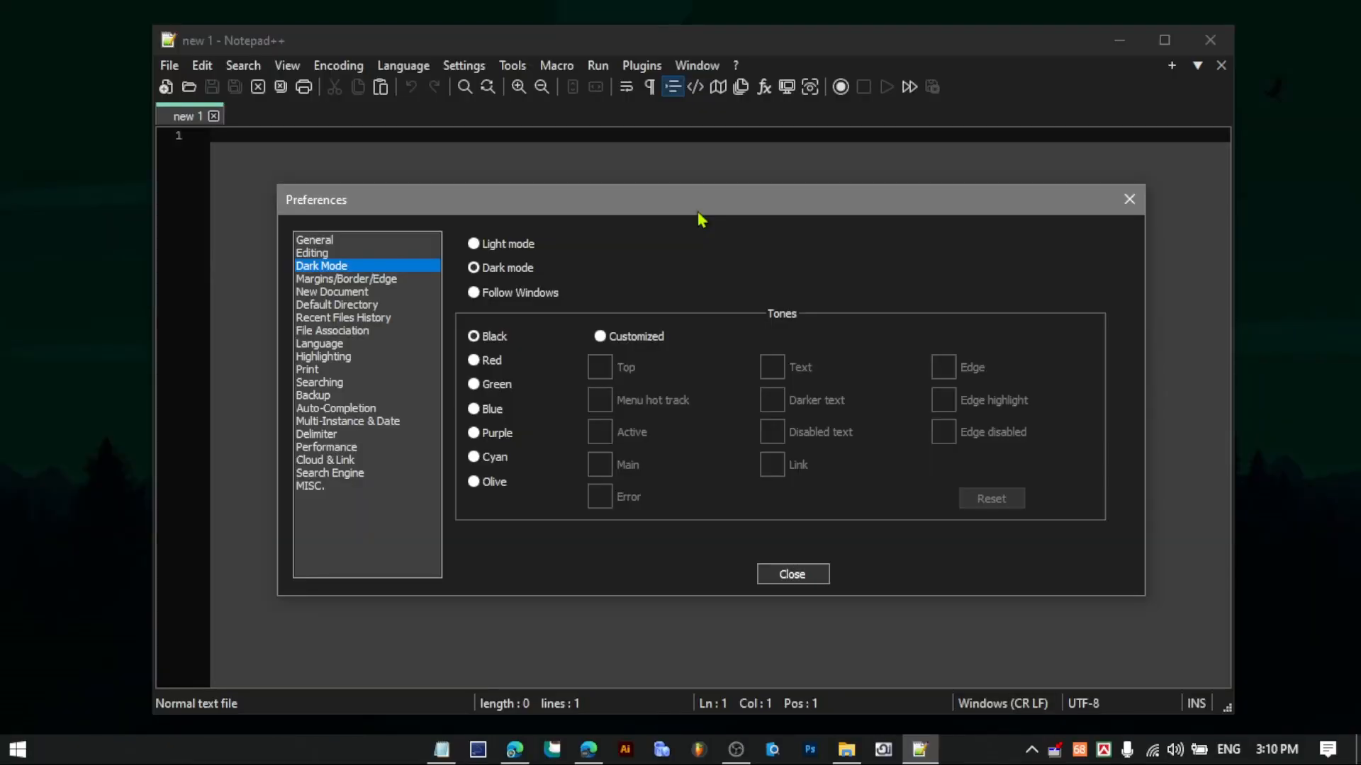
mouse_move(703, 216)
mouse_down()
mouse_move(717, 274)
mouse_move(702, 222)
mouse_move(723, 218)
mouse_up()
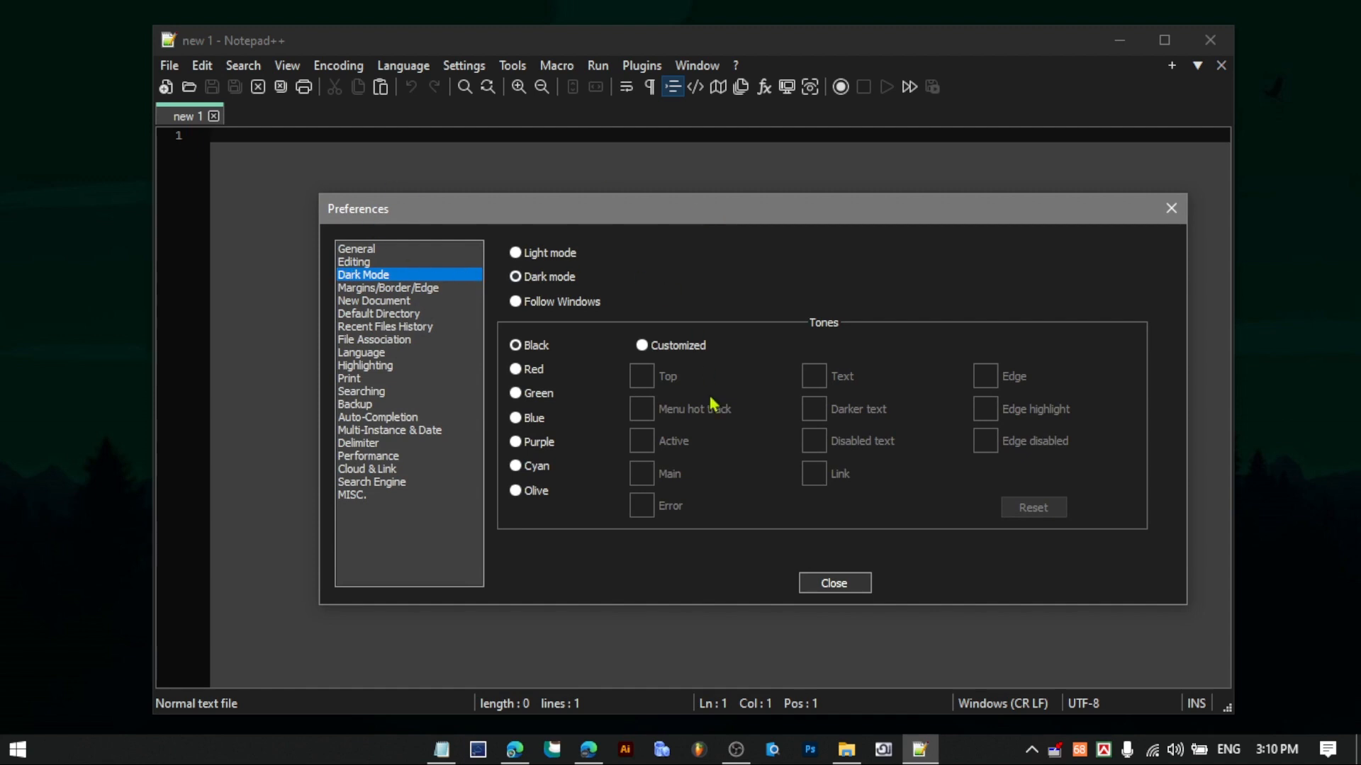
click(827, 583)
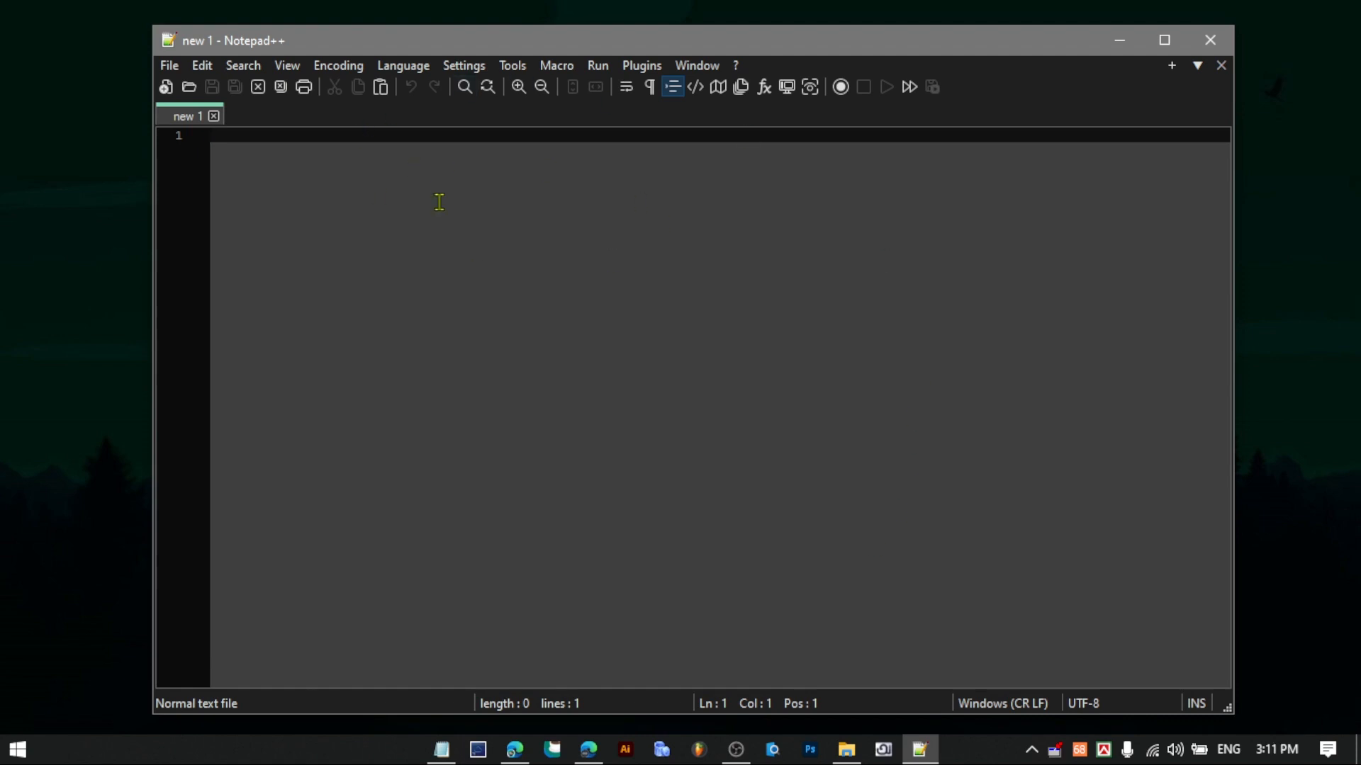
mouse_move(725, 42)
mouse_down()
mouse_move(671, 43)
mouse_move(723, 43)
mouse_up()
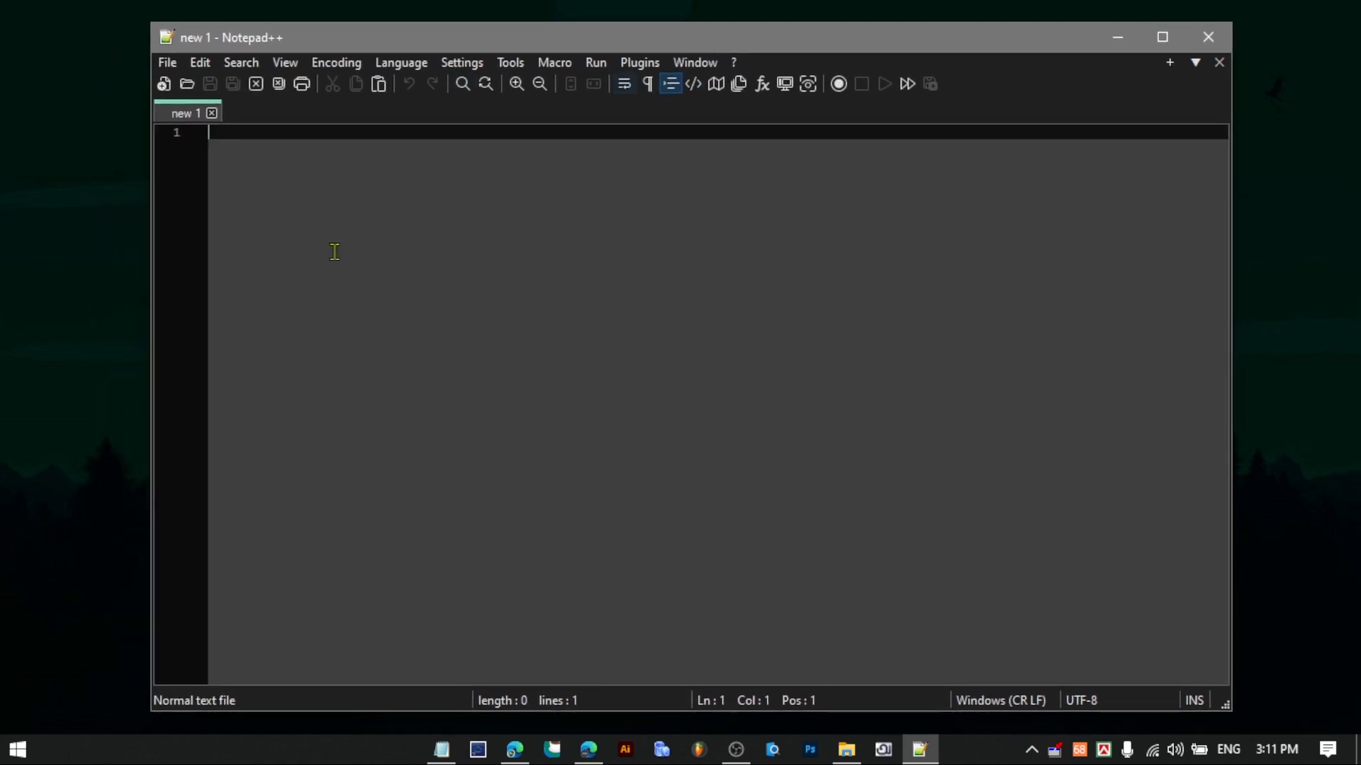
- Switch to Notepad and replace the entire content of the untitled note with the copied shop offer text
click(441, 749)
click(693, 425)
key(ctrl+a)
key(Delete)
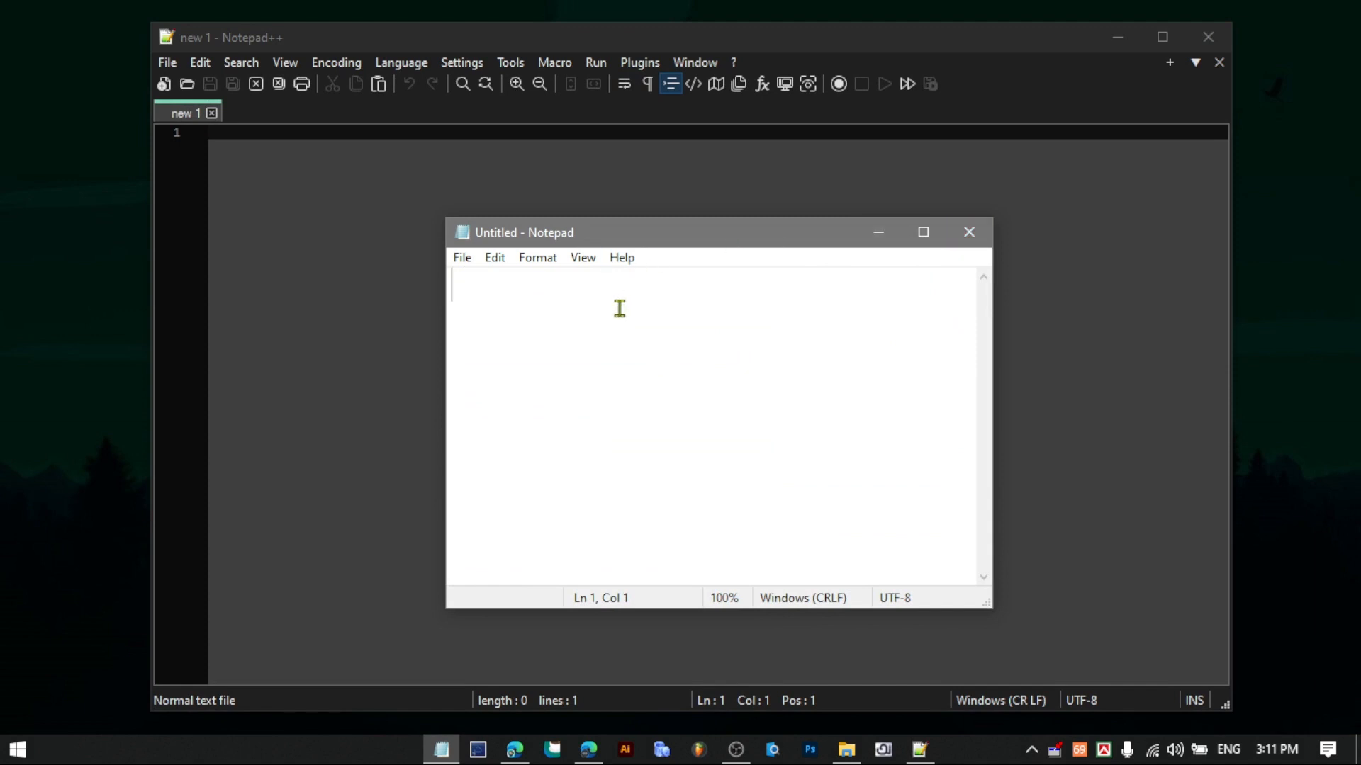
key(ctrl+v)
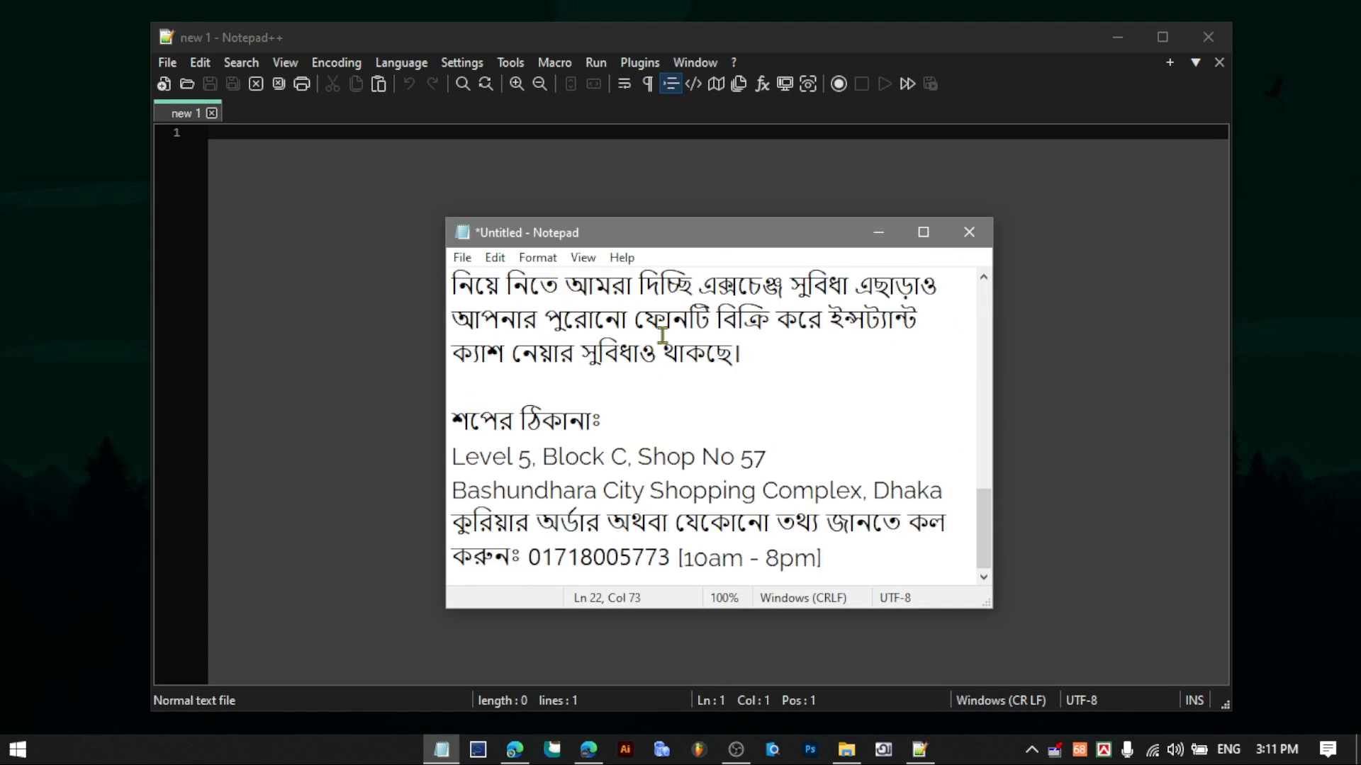
- Close the untitled note in Notepad without saving its changes
scroll(673, 368, up, 5)
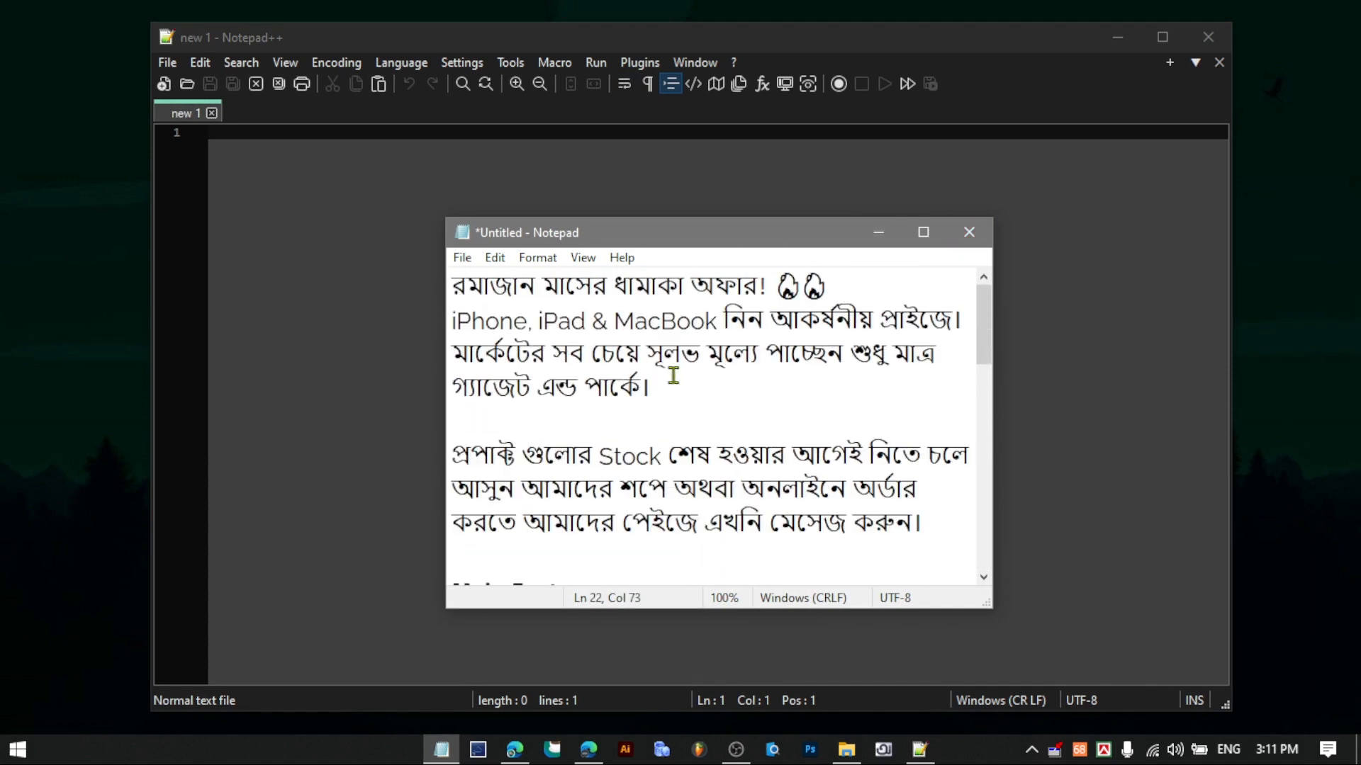
click(976, 236)
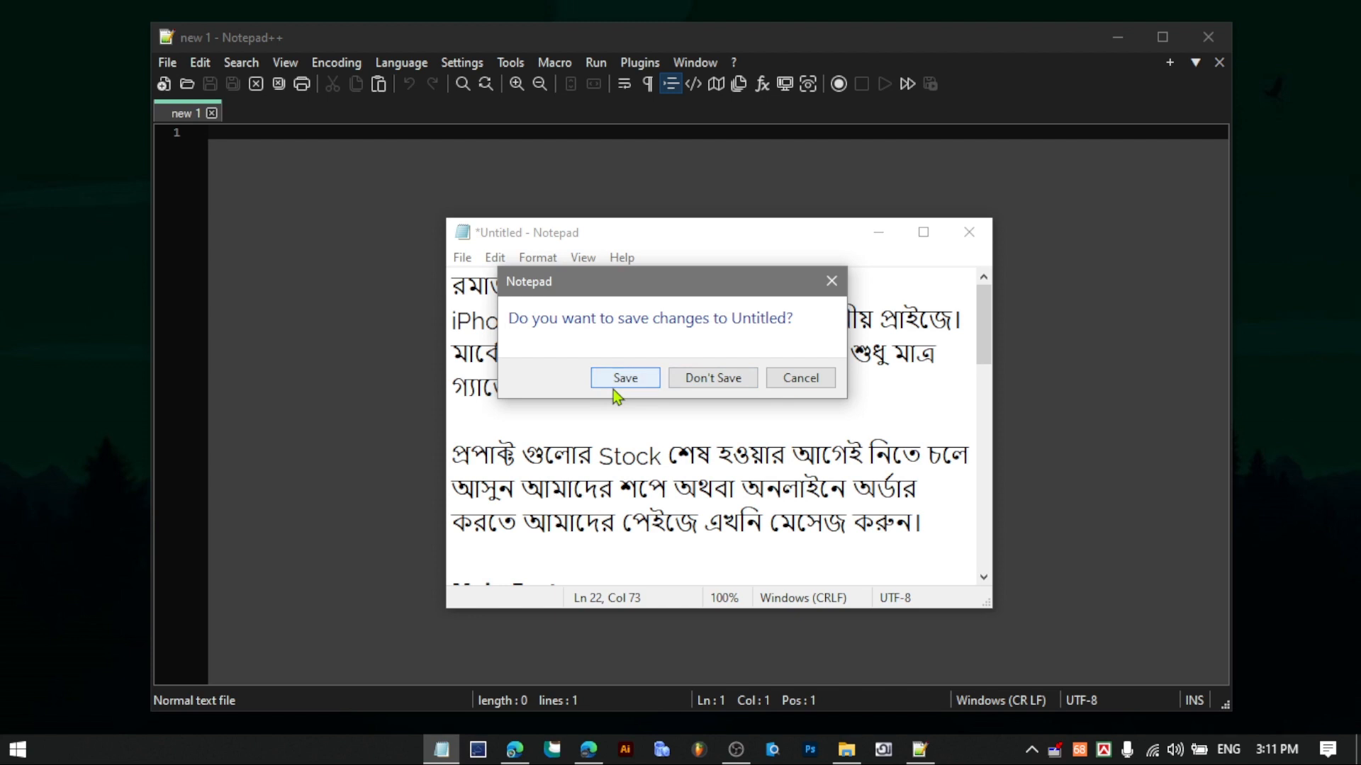
drag(602, 287, 788, 349)
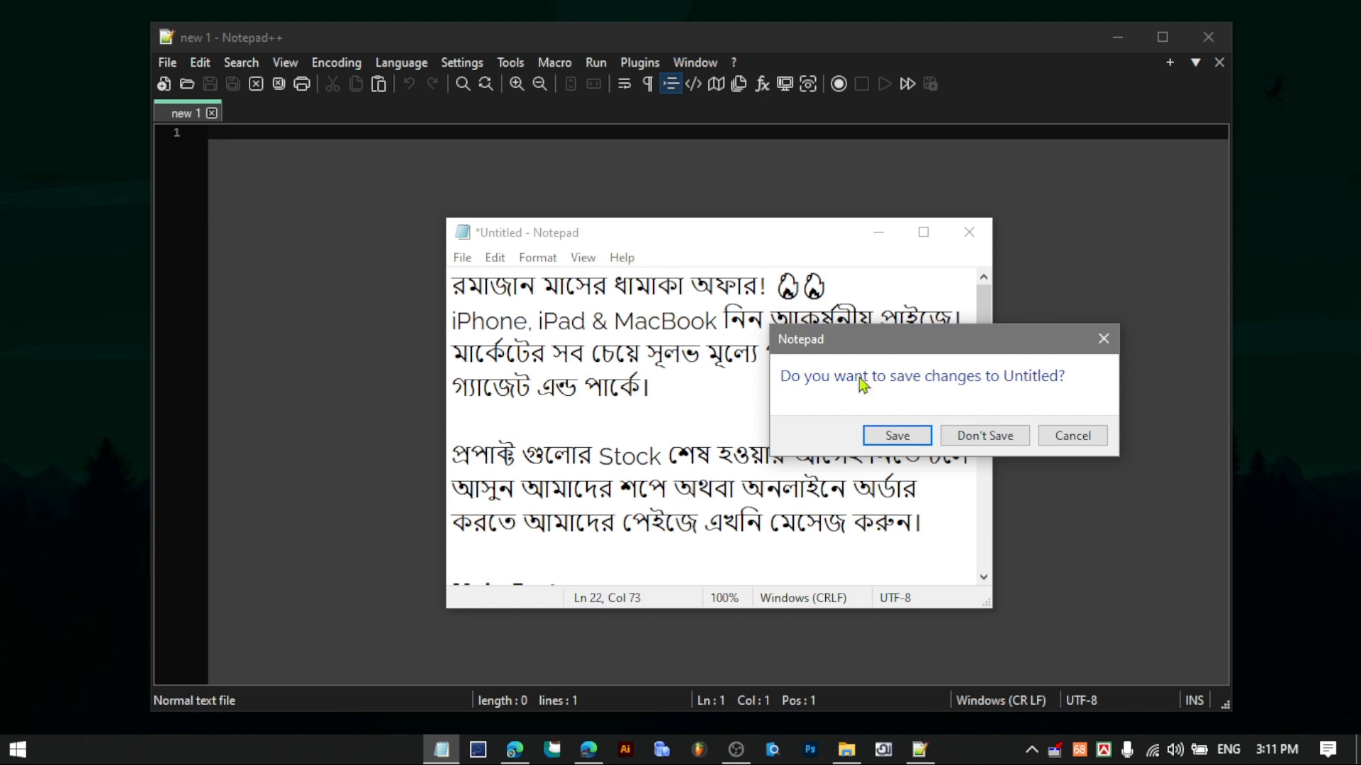
click(989, 436)
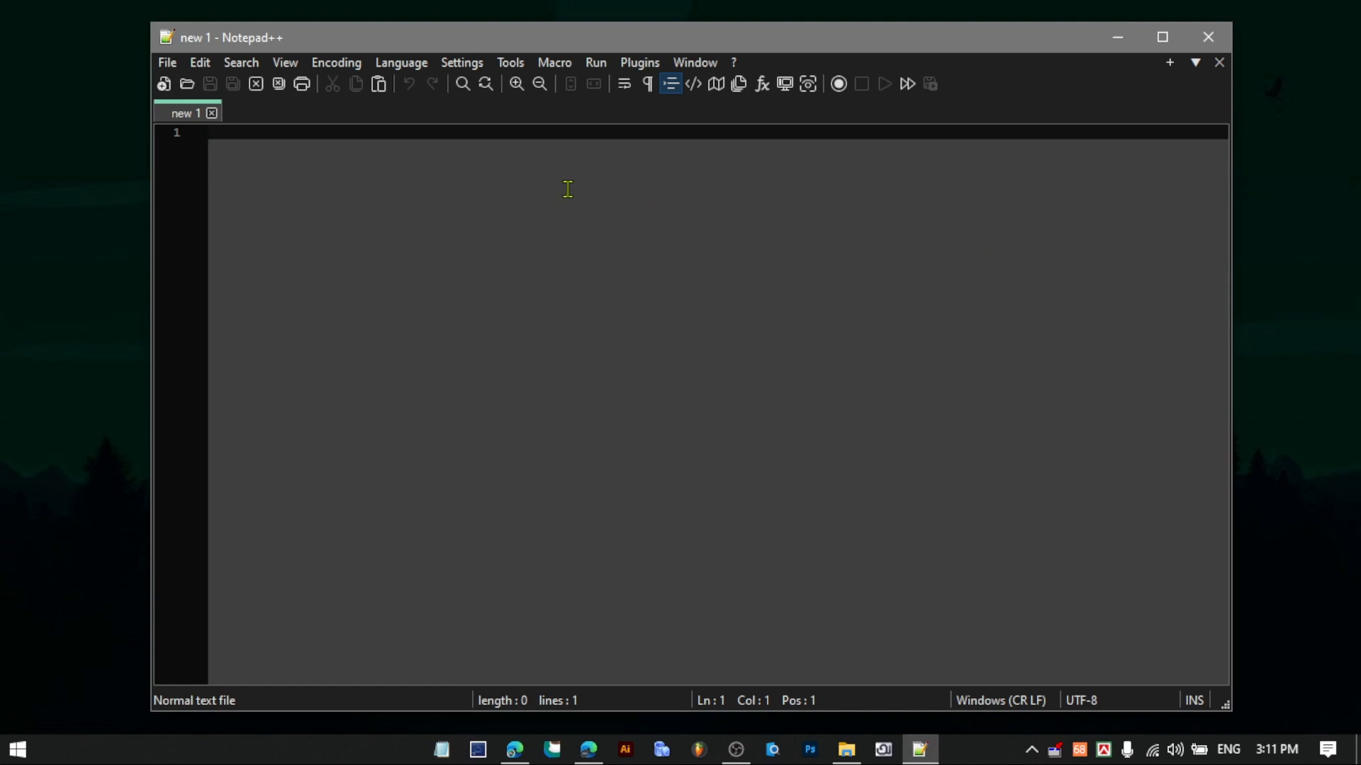
- Switch to Notepad++, paste the copied shop offer text into new 1 and enlarge the displayed text
key(ctrl+v)
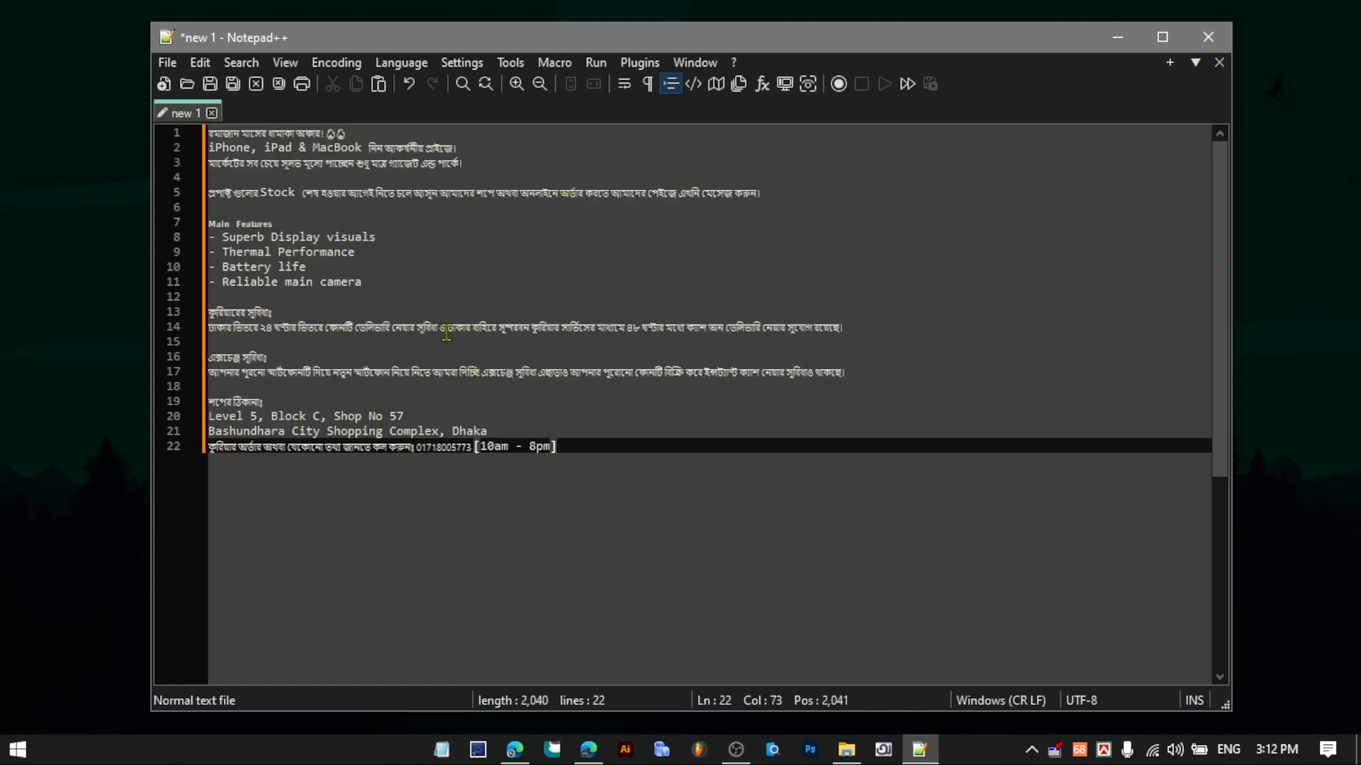
scroll(447, 333, up, 5)
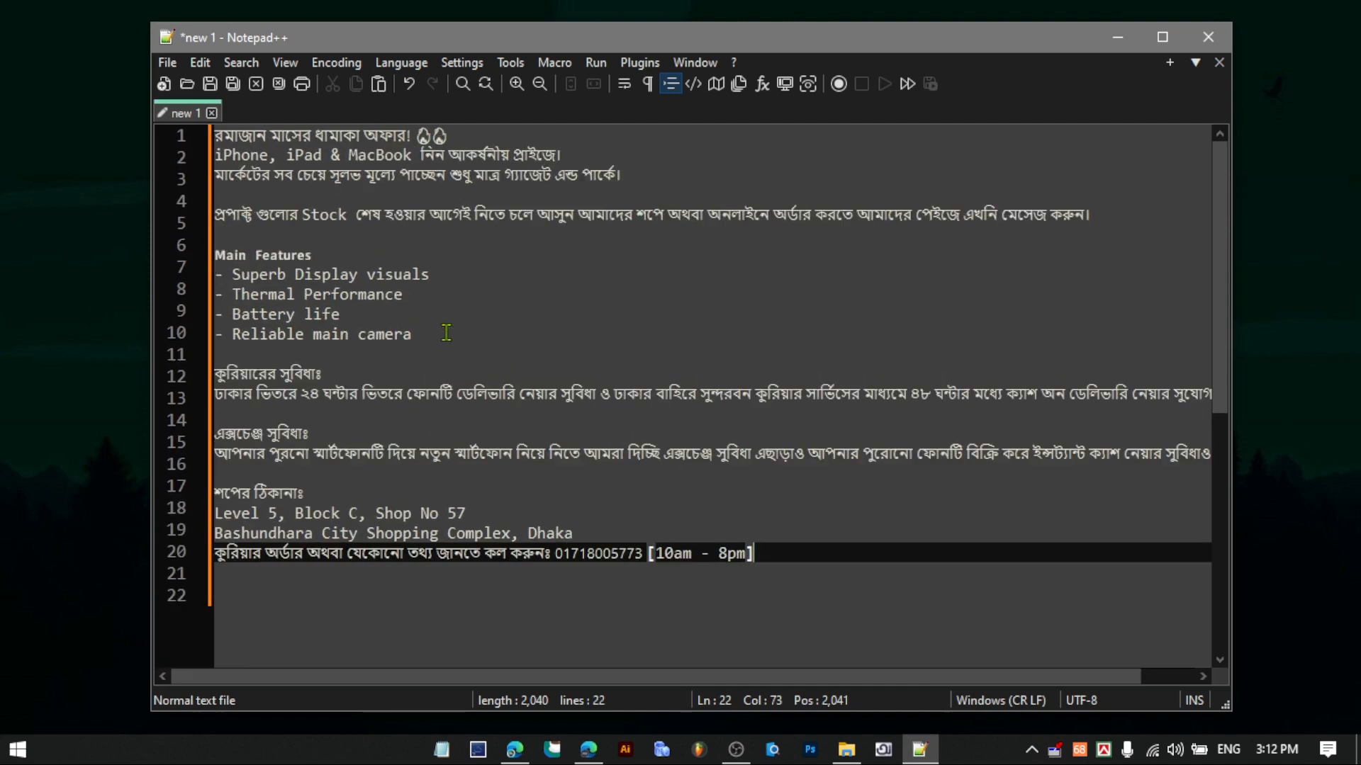
scroll(446, 333, up, 3)
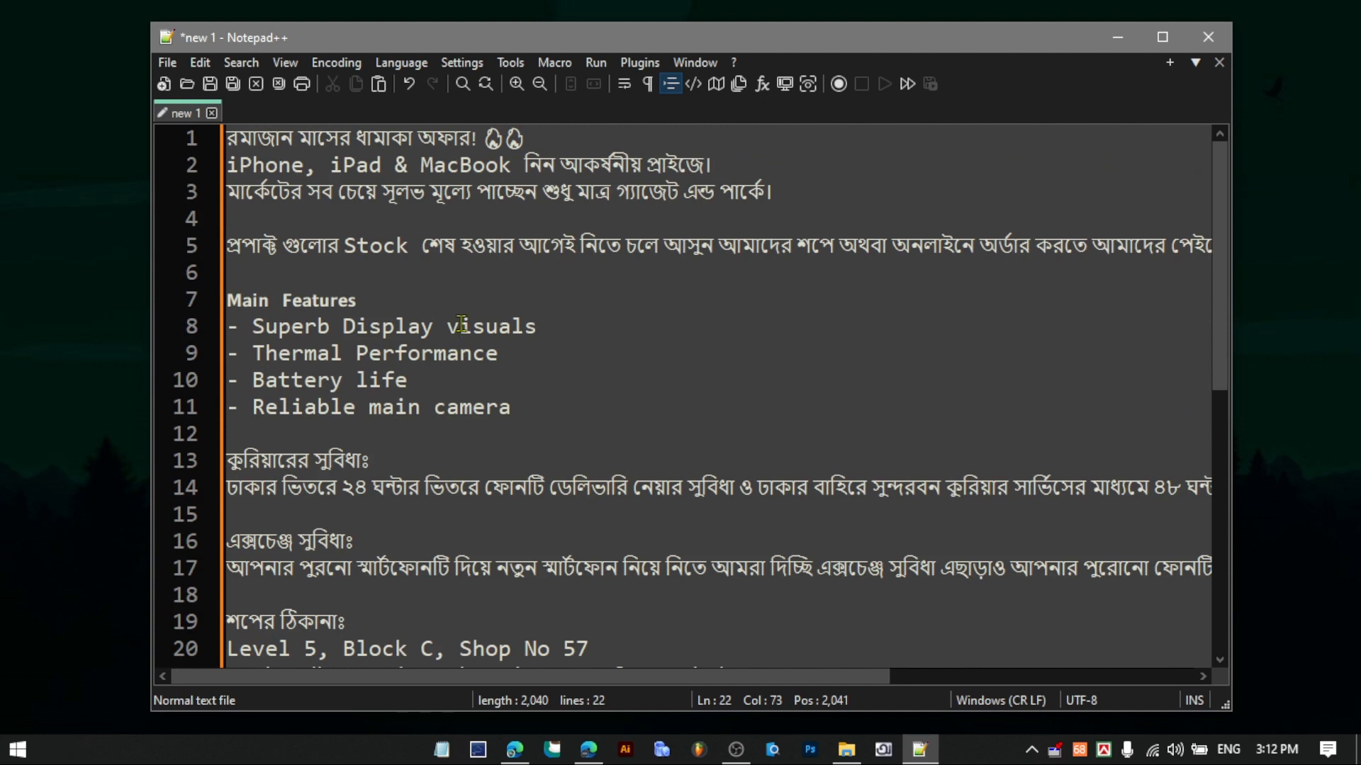
scroll(409, 301, down, 3)
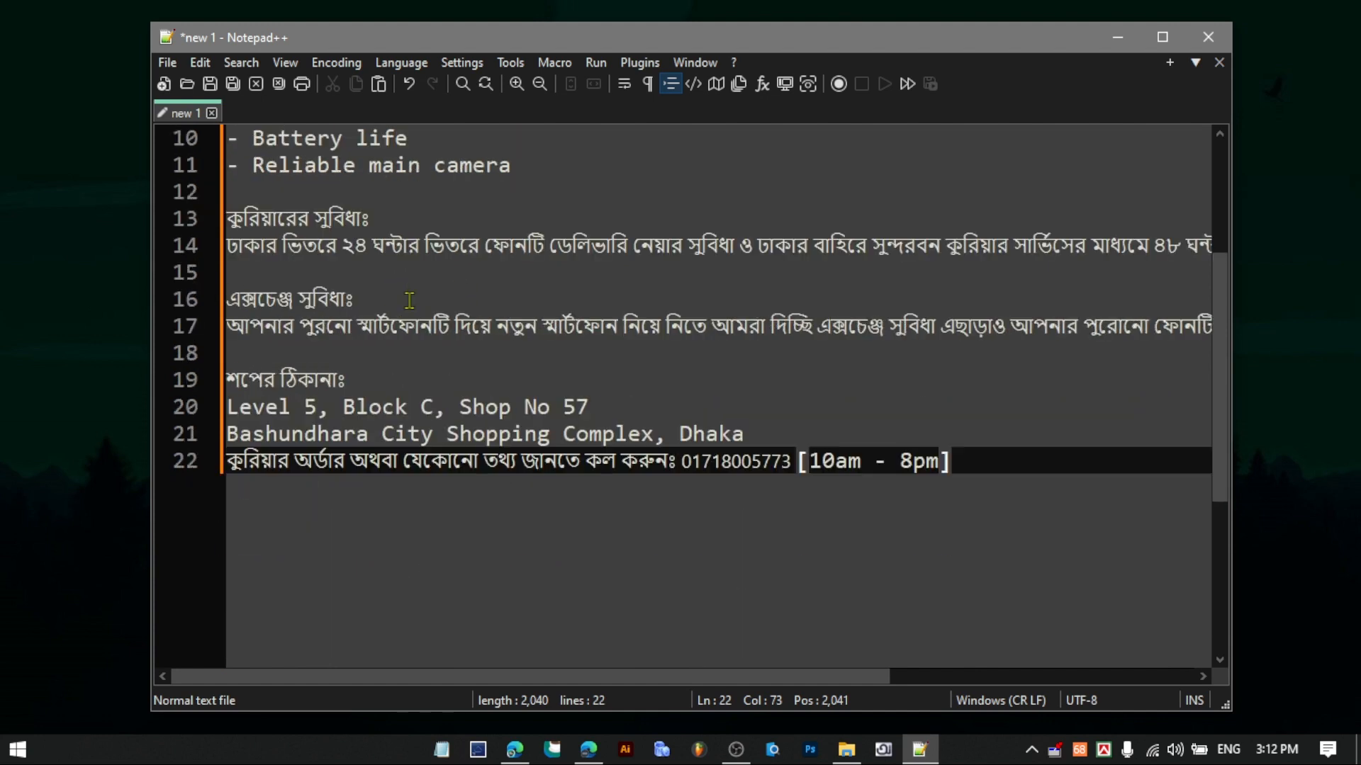
- Close Notepad++, pin it to the taskbar and move its icon to the first place among the pinned apps
click(1208, 37)
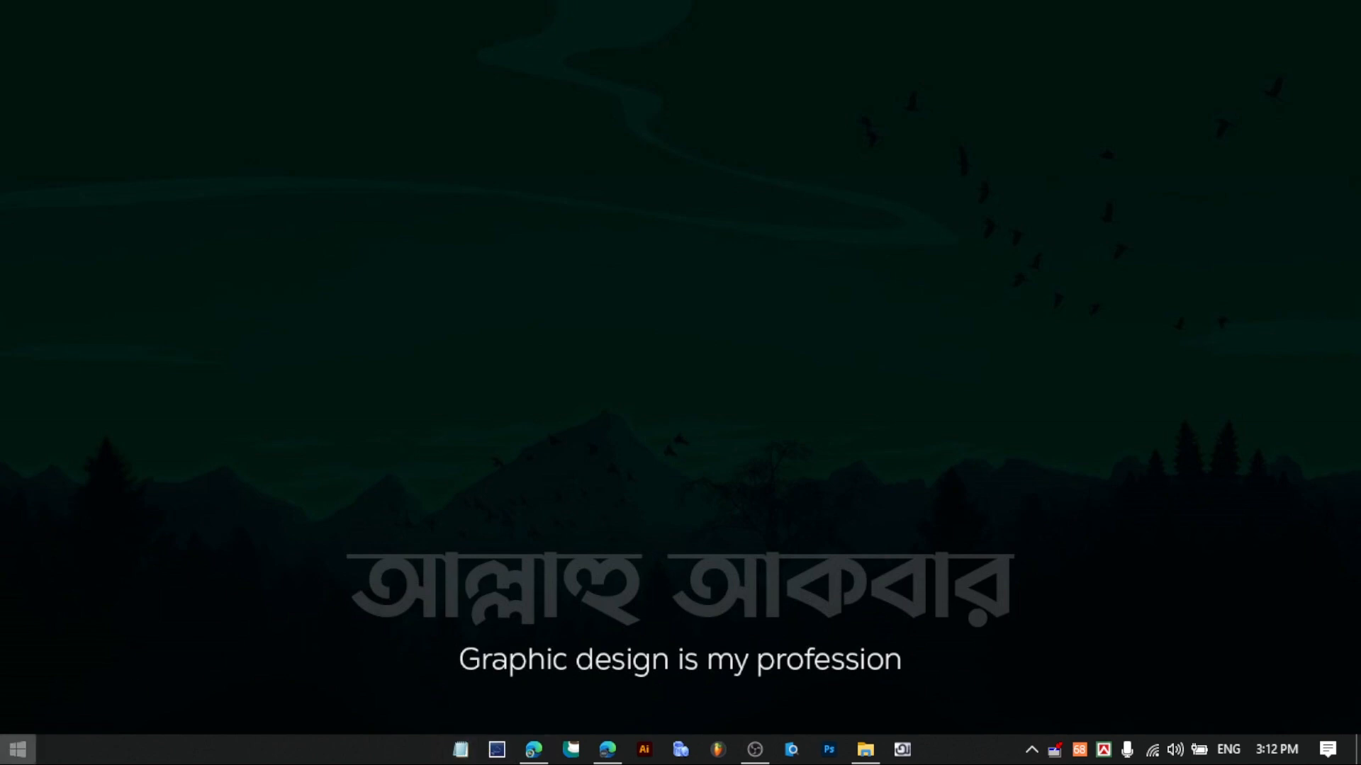
click(18, 749)
click(21, 190)
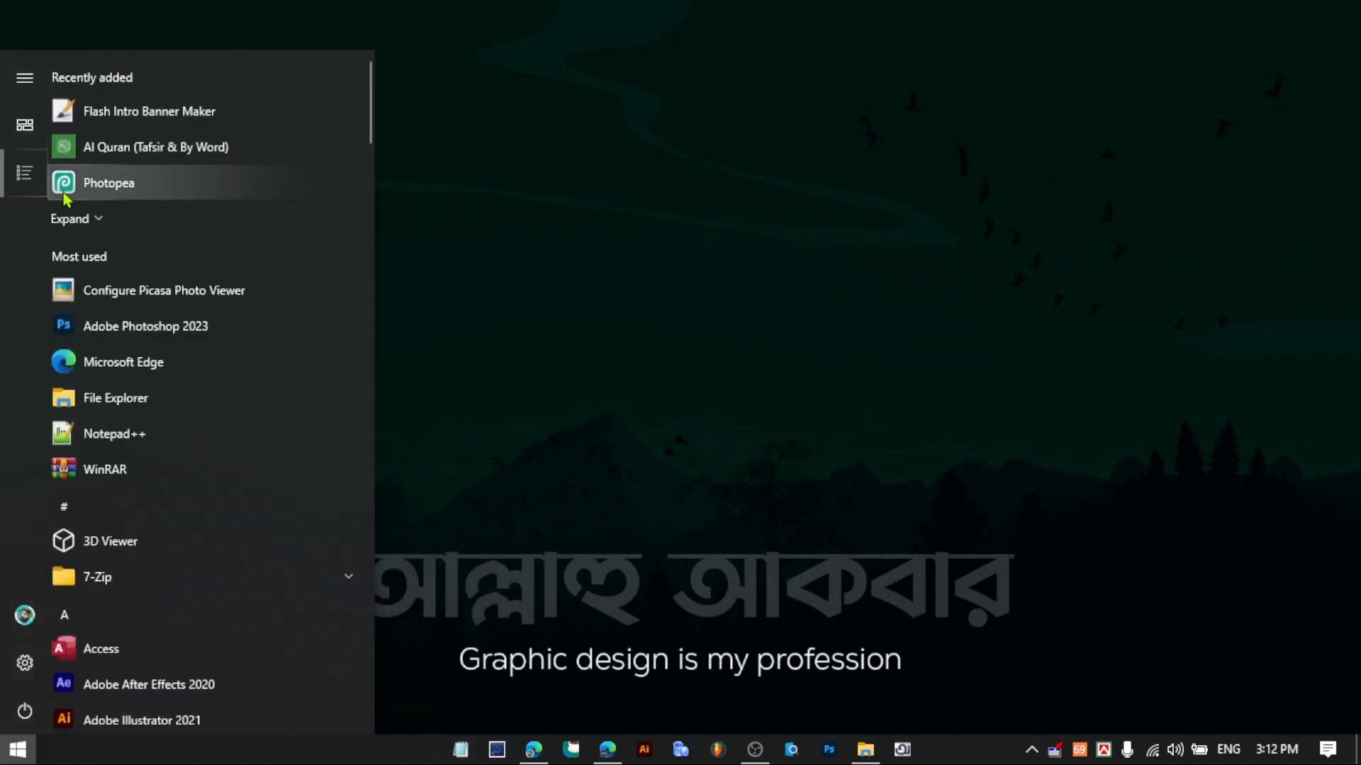
text(not)
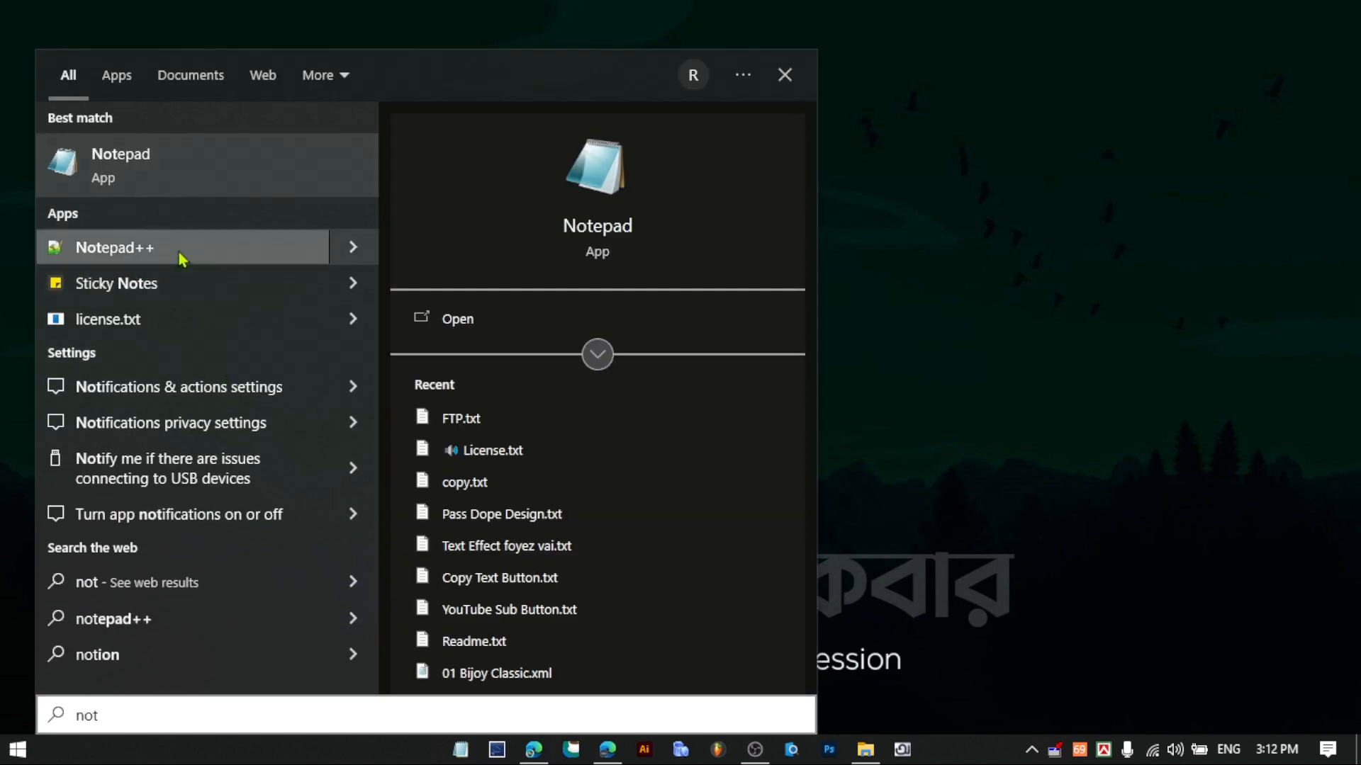
right_click(181, 253)
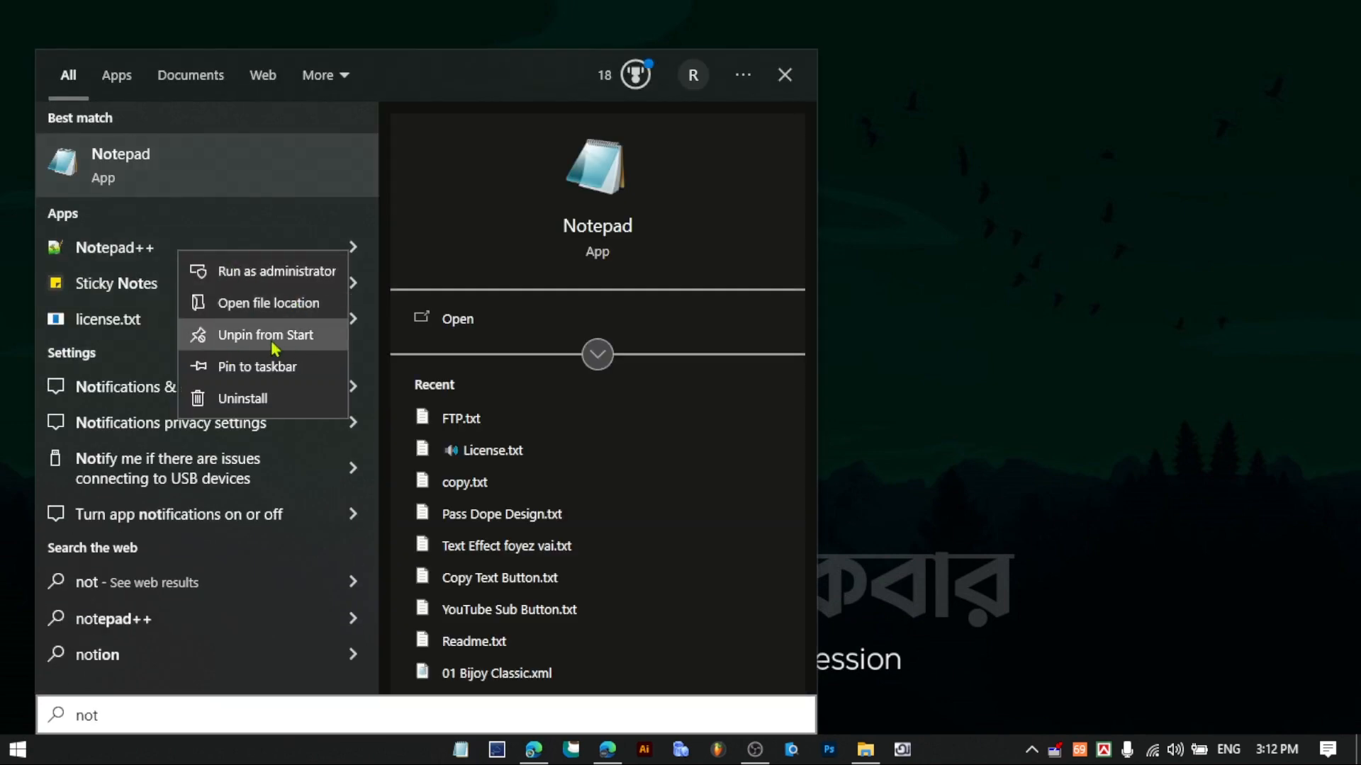
click(227, 366)
click(914, 425)
drag(939, 749, 435, 744)
- Reopen Notepad++ and create four additional empty documents beside new 1
click(440, 749)
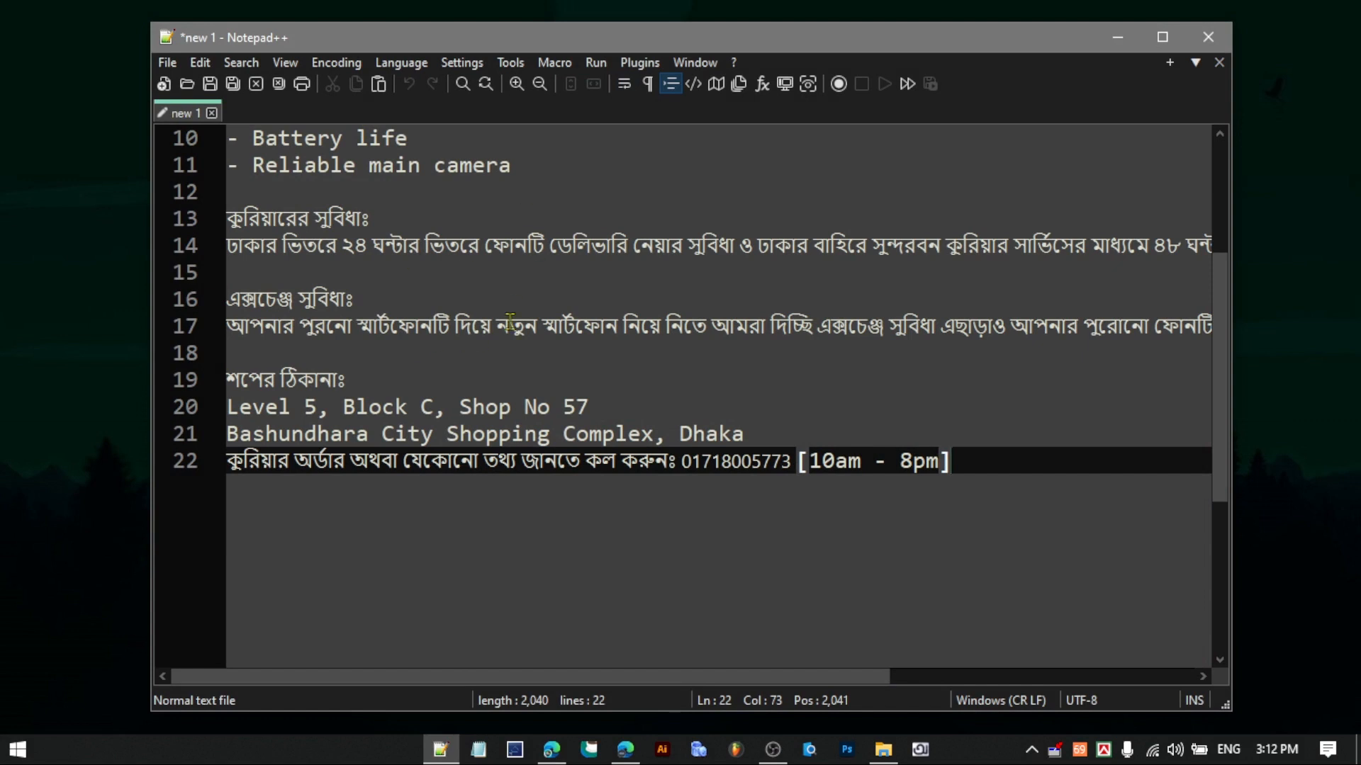
click(507, 291)
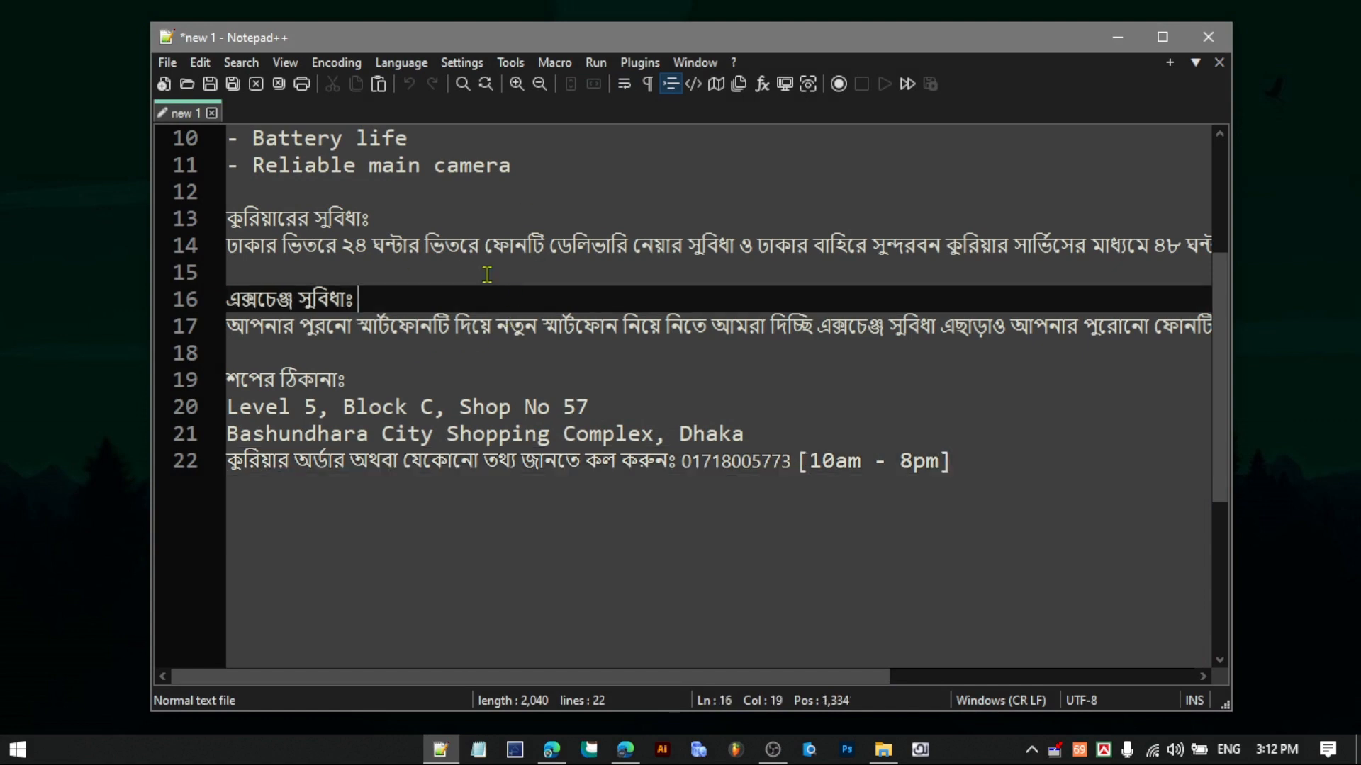
click(168, 62)
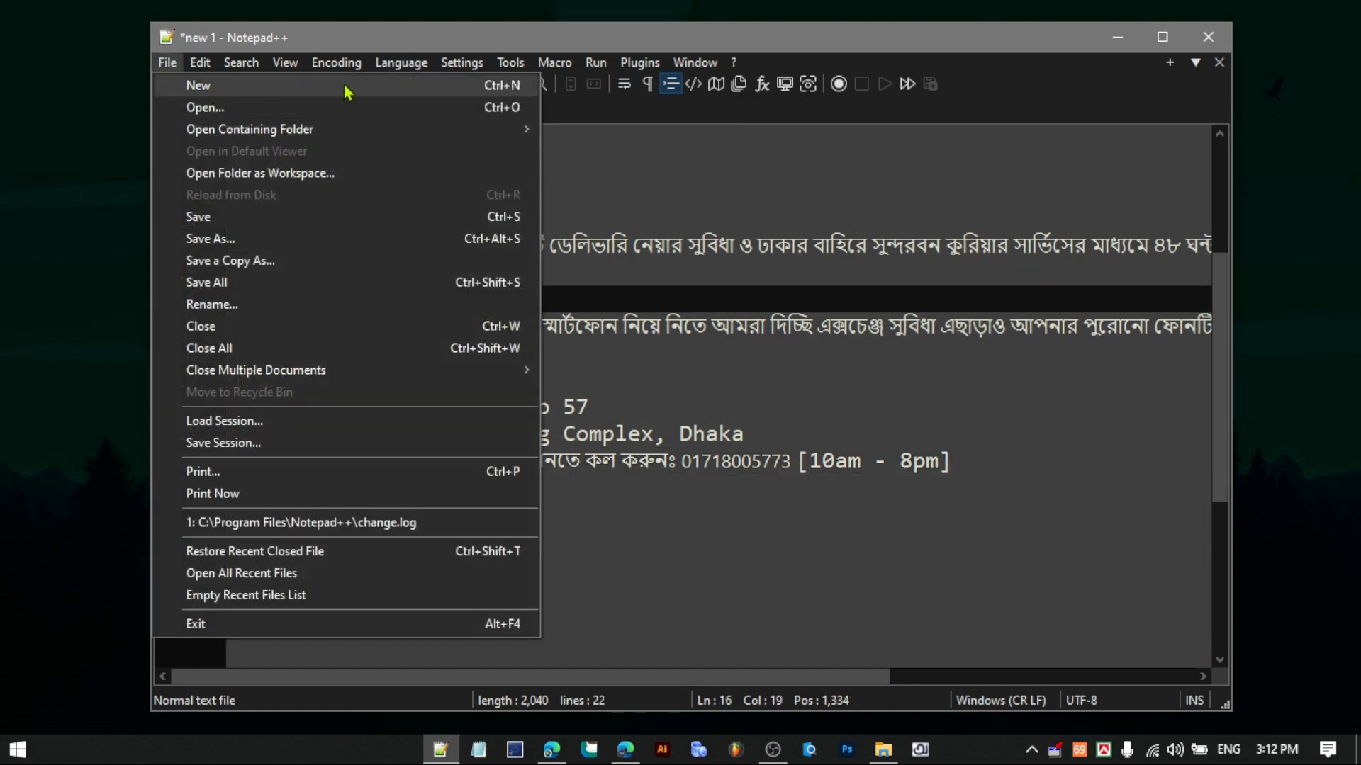
click(618, 279)
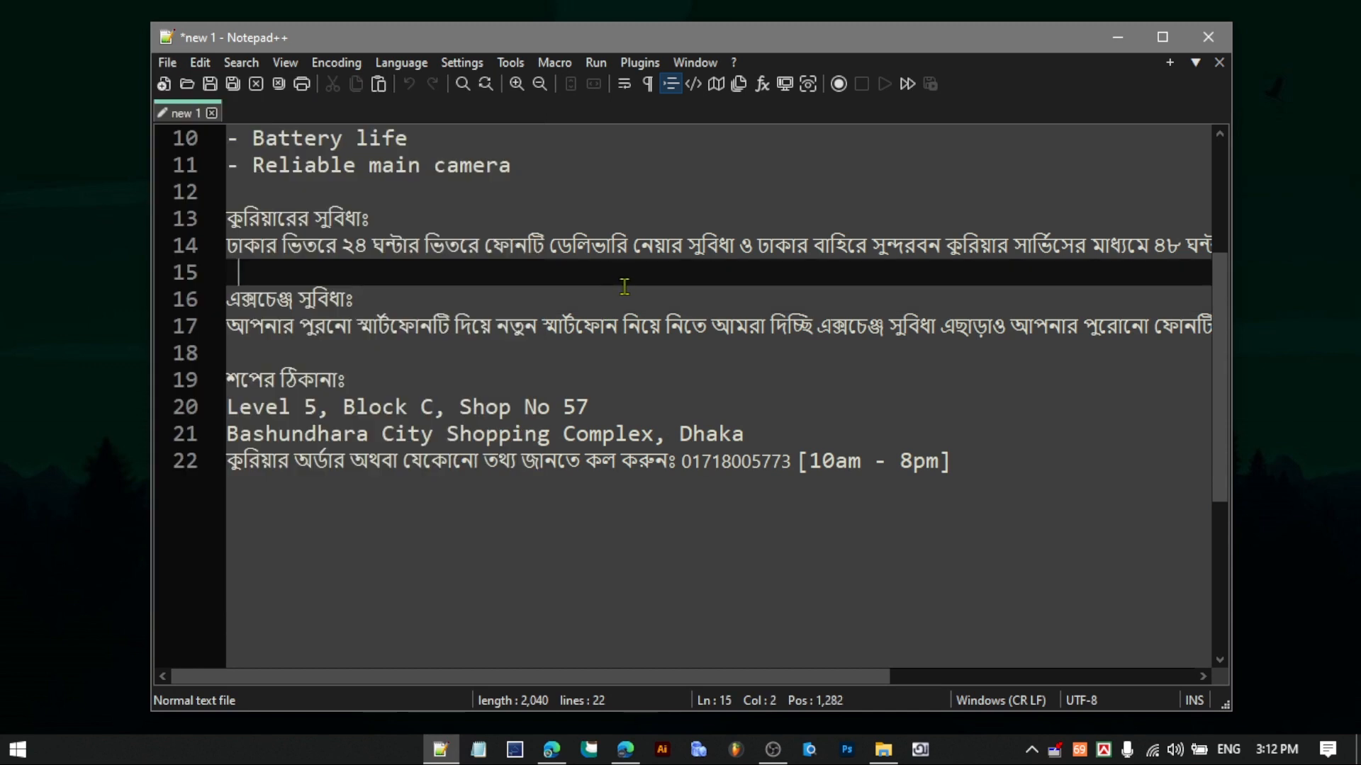
key(ctrl+n)
key(ctrl+n)
key(ctrl+n)
key(ctrl+n)
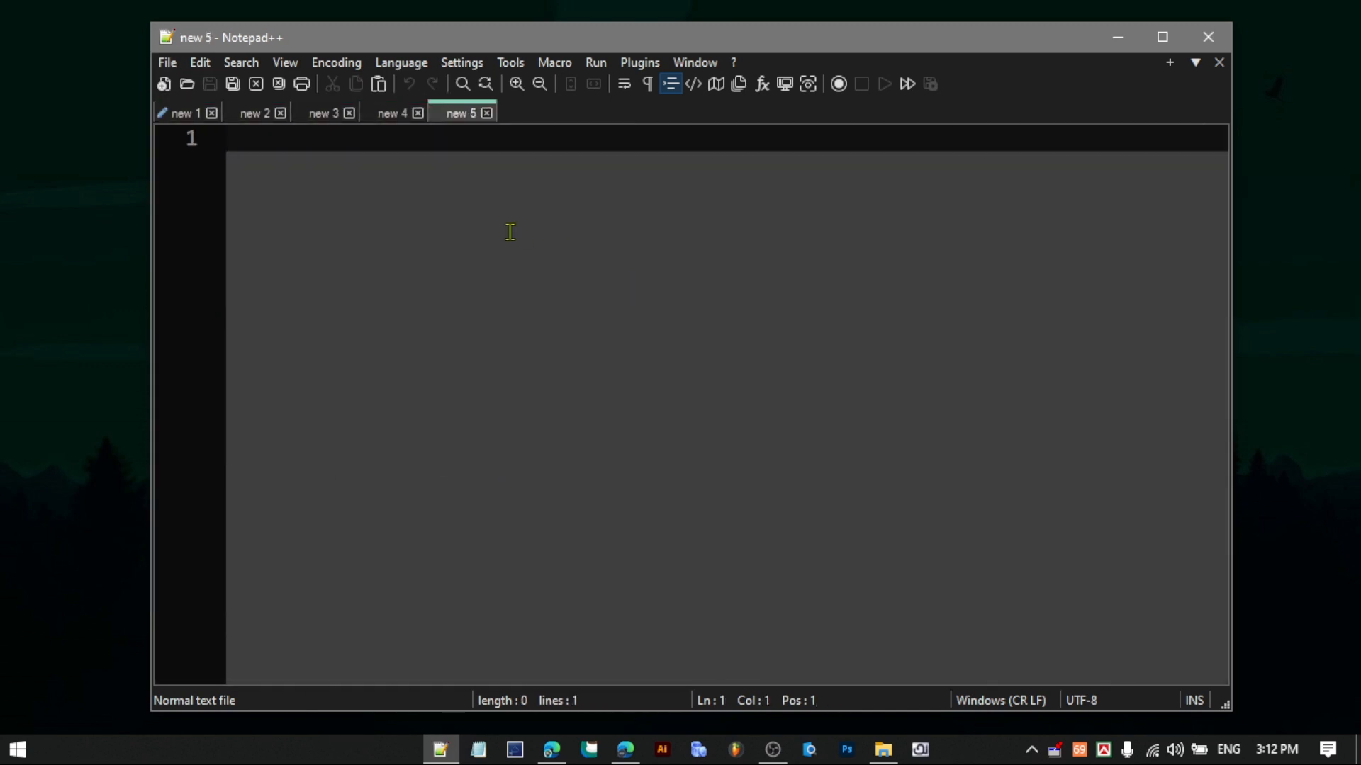
- Enter the filler text "xcvgfdghfgdhgf" in new 5, "fghgfhjhjhg" in new 4 and "fghgfjhgjbgfhgfjhg" in new 3
text(xcvgfdghfgdhg)
click(391, 116)
text(fghgfhjhgj)
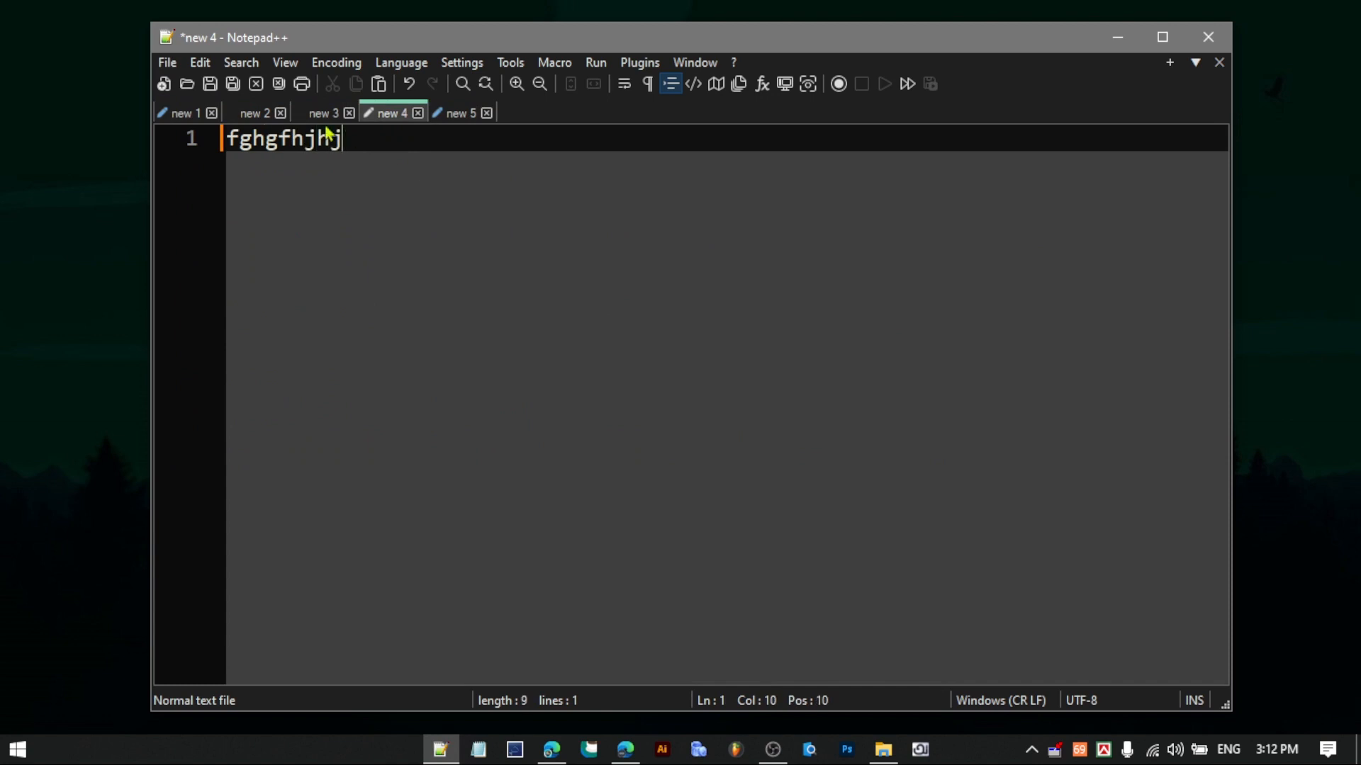
click(324, 115)
text(fghgfjhgjbgfhgfjh)
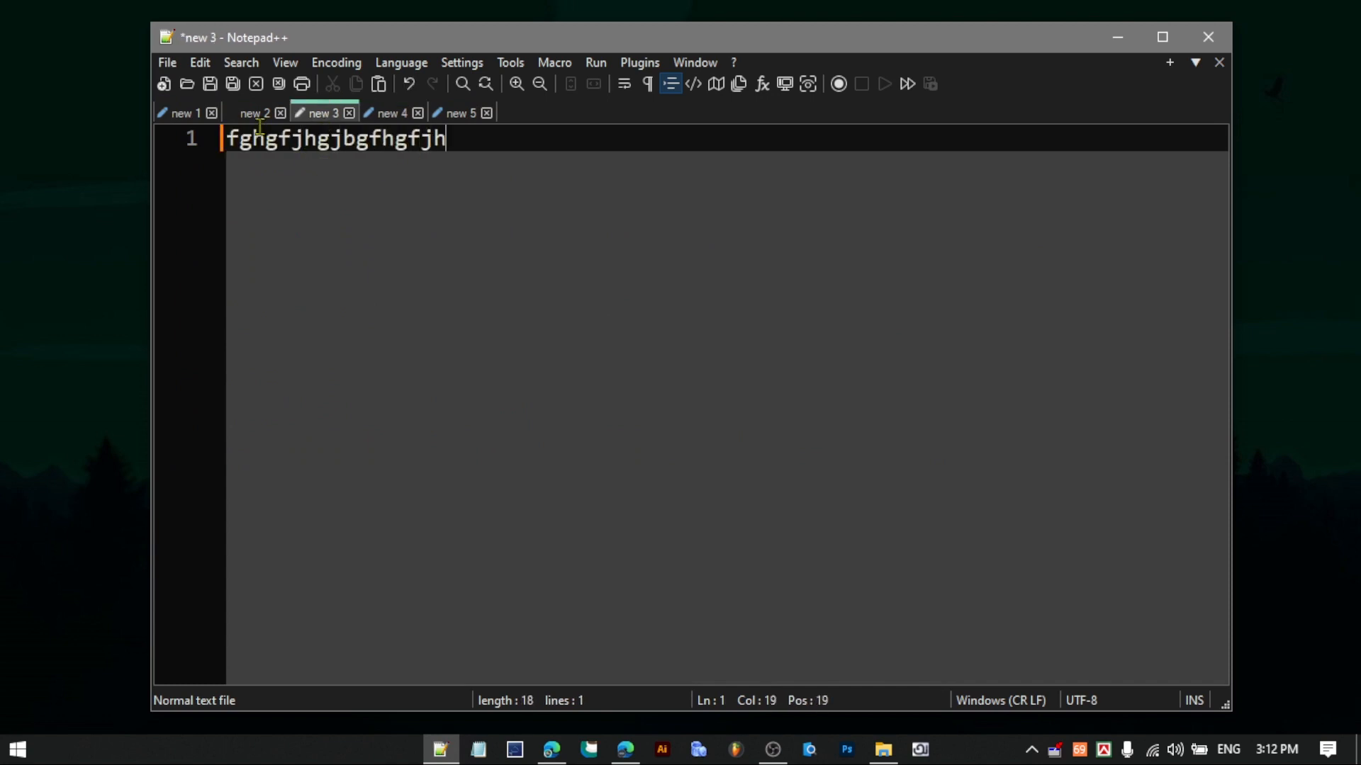
- Enter "ghhjmjkhjk" in new 2 and paste the shop offer text on the line below it
click(257, 116)
text(ghhjmjkhjk)
key(Return)
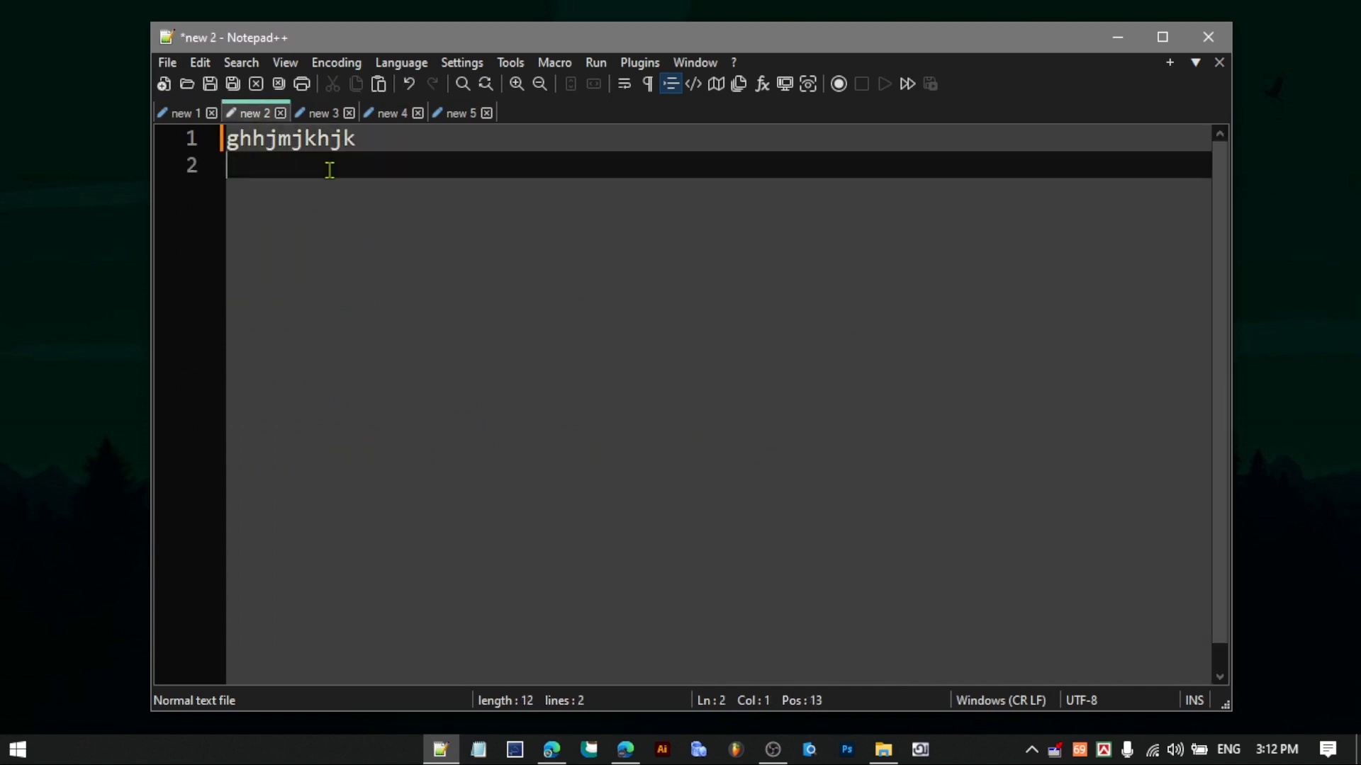
key(ctrl+v)
scroll(475, 194, up, 1)
scroll(502, 202, down, 7)
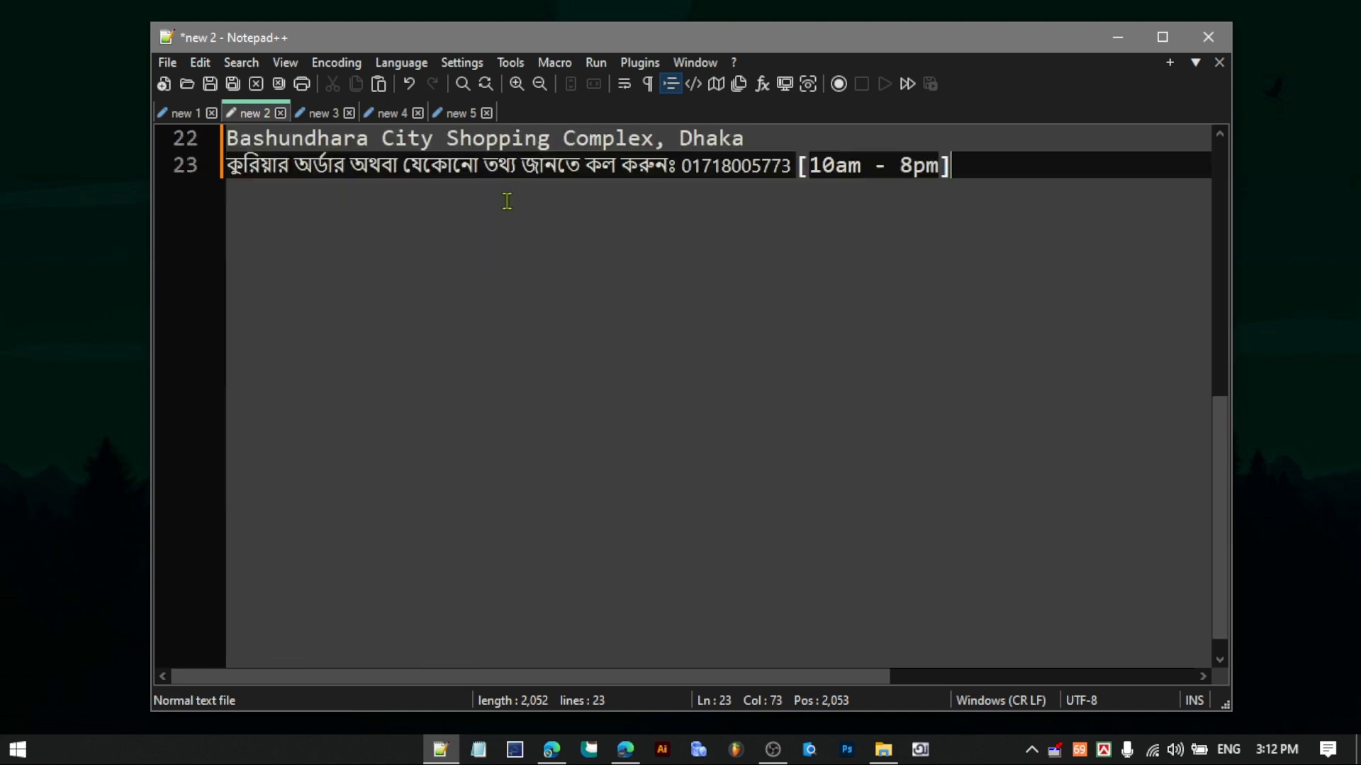
scroll(502, 202, up, 6)
- Close Notepad++ with the documents unsaved, reopen it and check the contents of new 1 to new 4
click(181, 114)
click(255, 115)
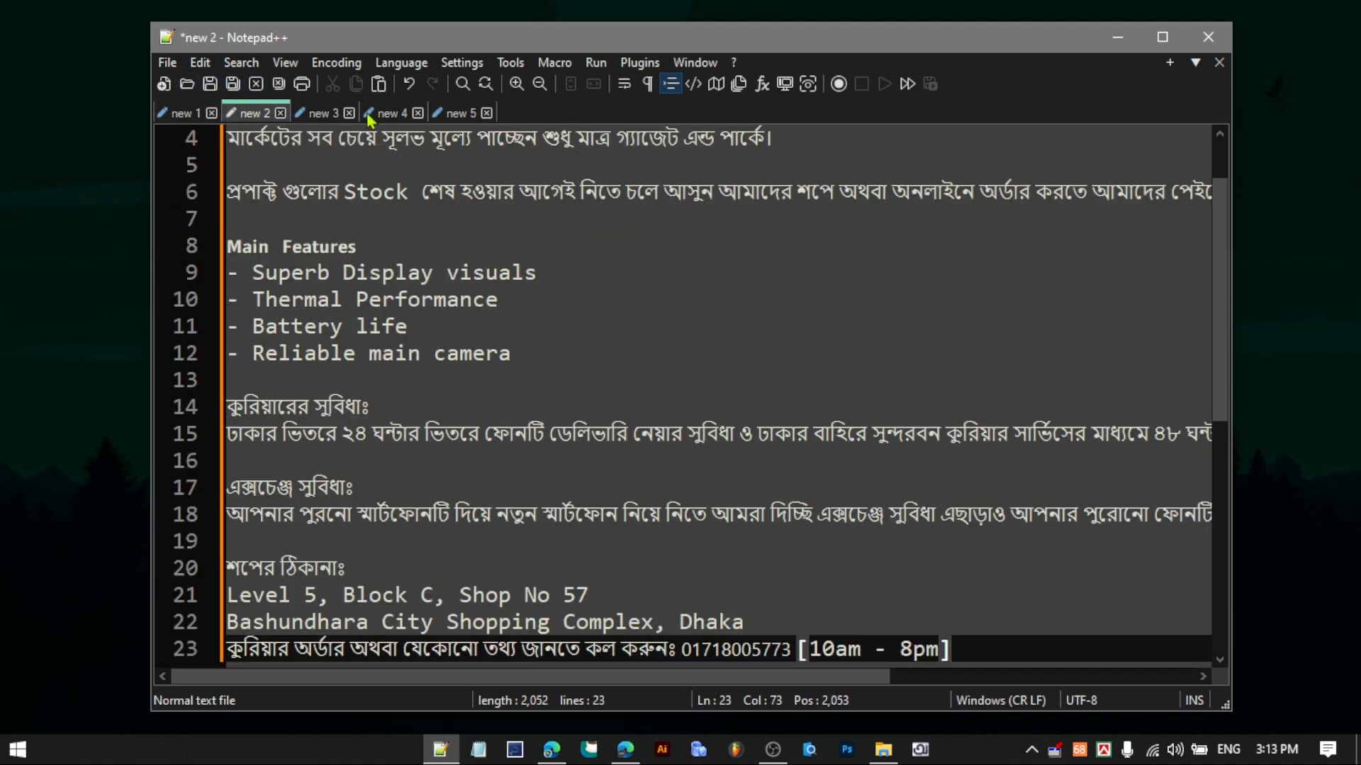
click(388, 113)
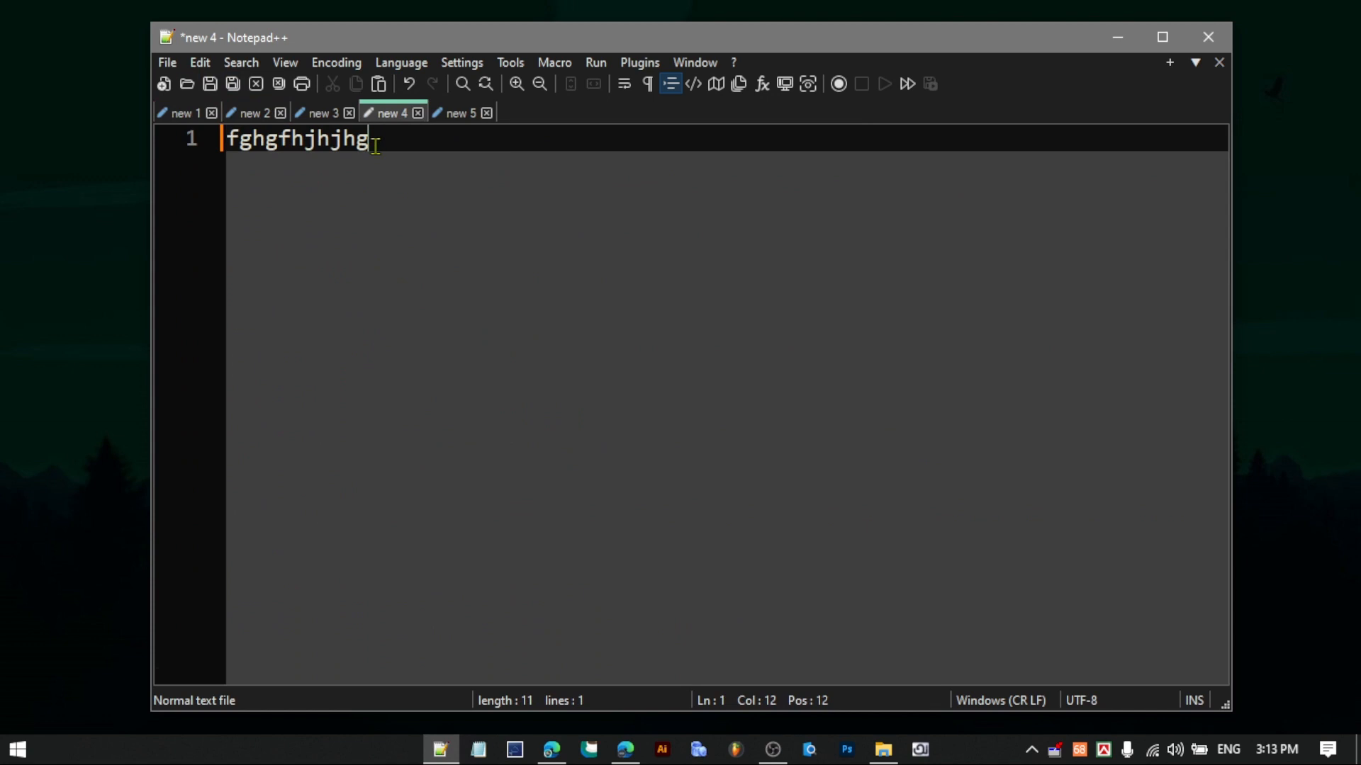
click(1208, 41)
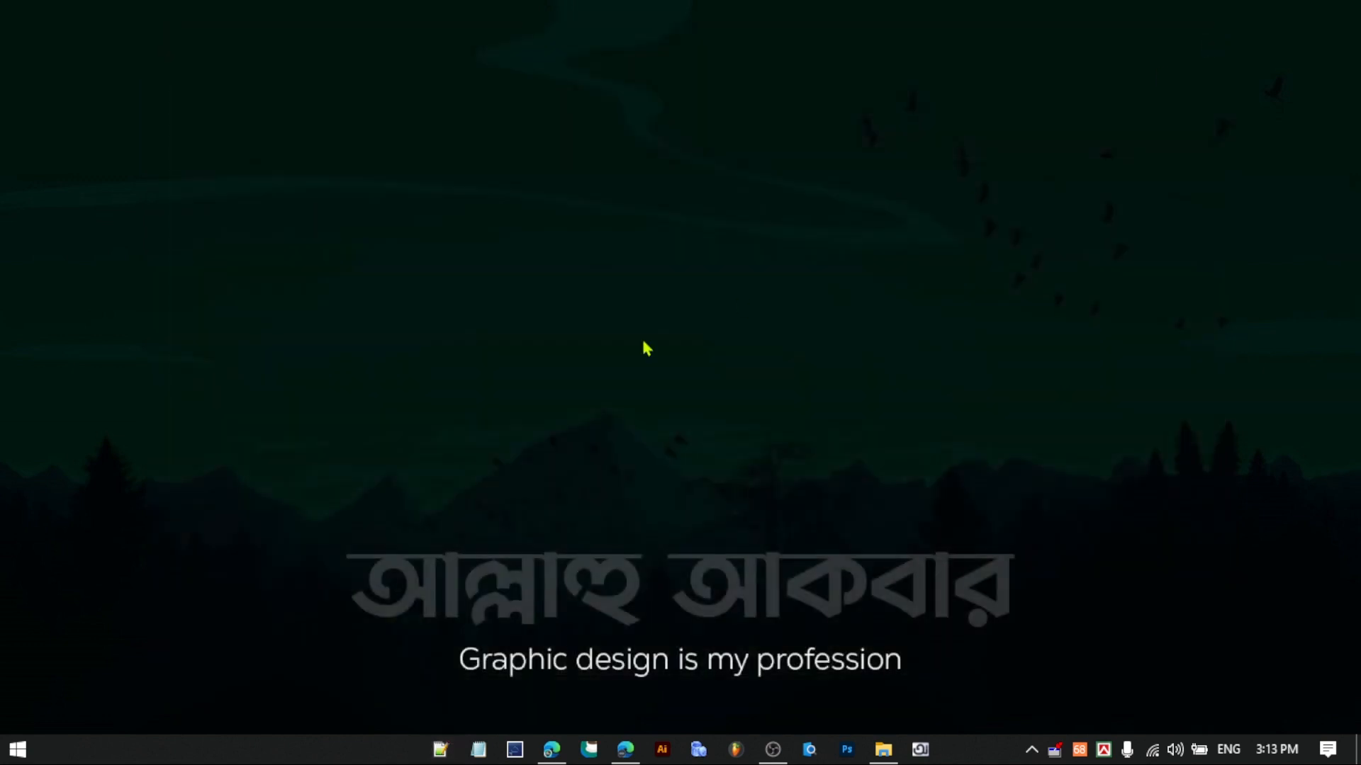
click(440, 749)
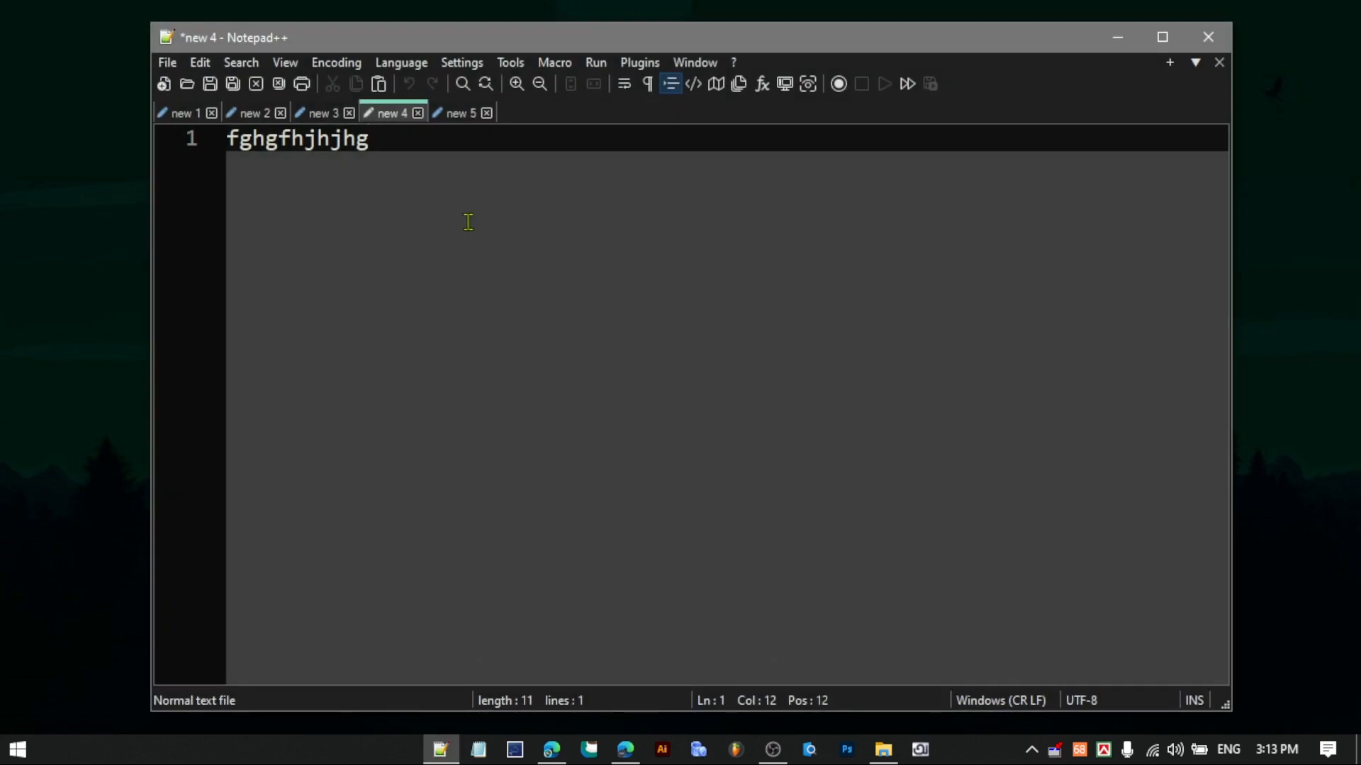
click(248, 113)
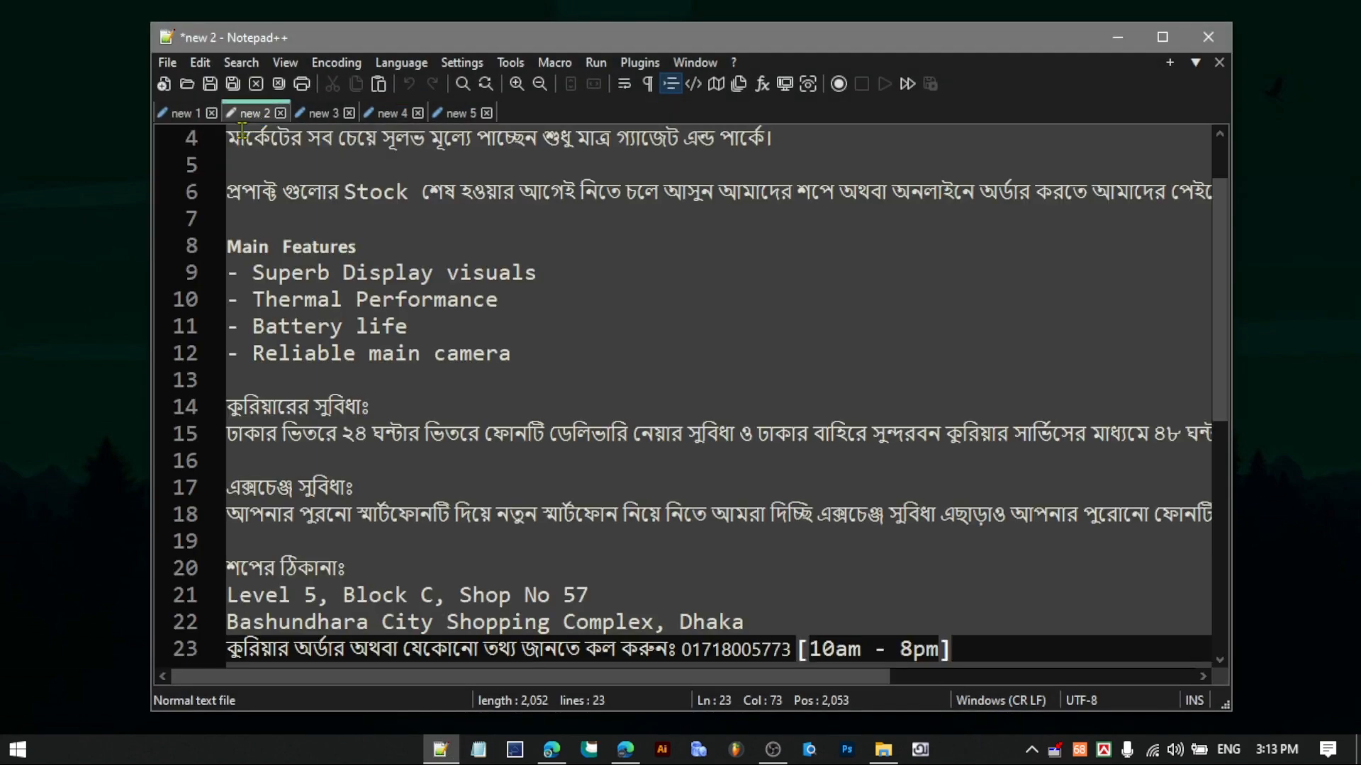
click(326, 114)
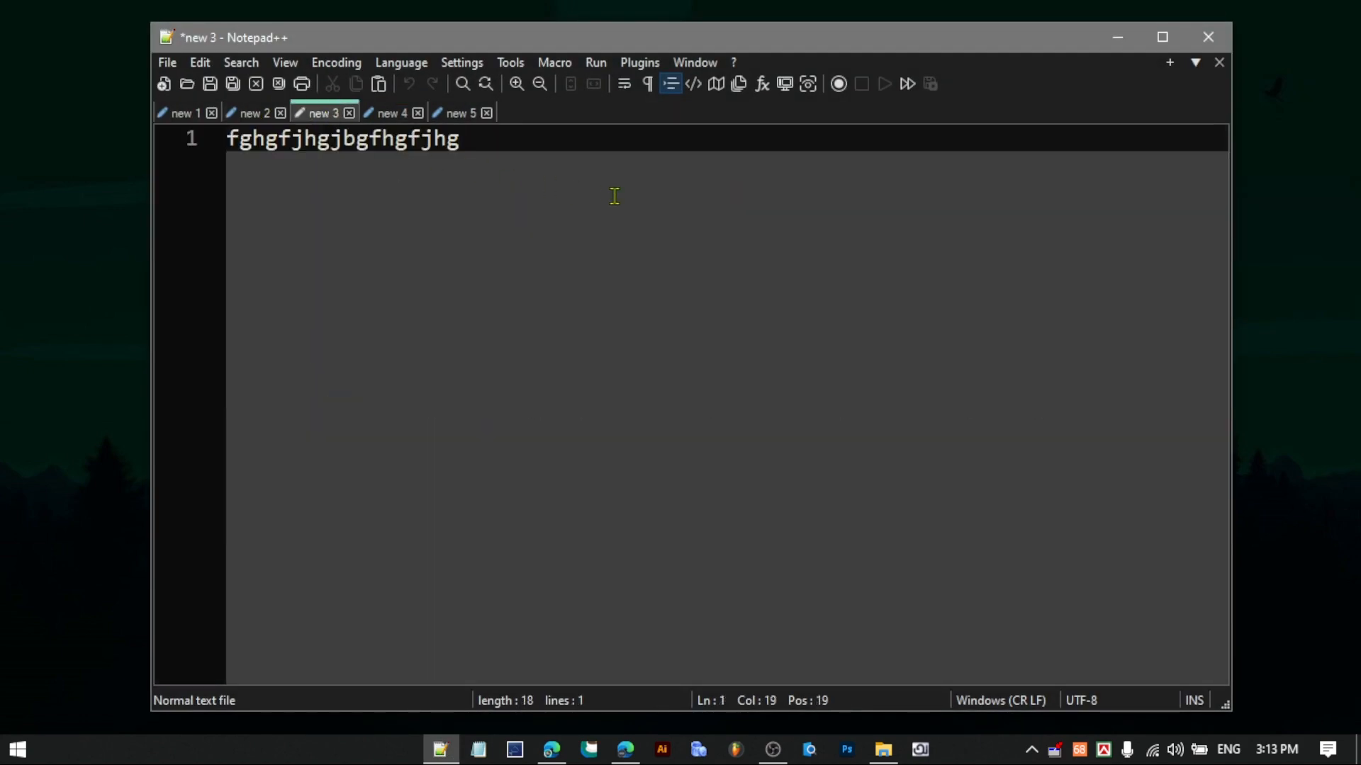
click(183, 114)
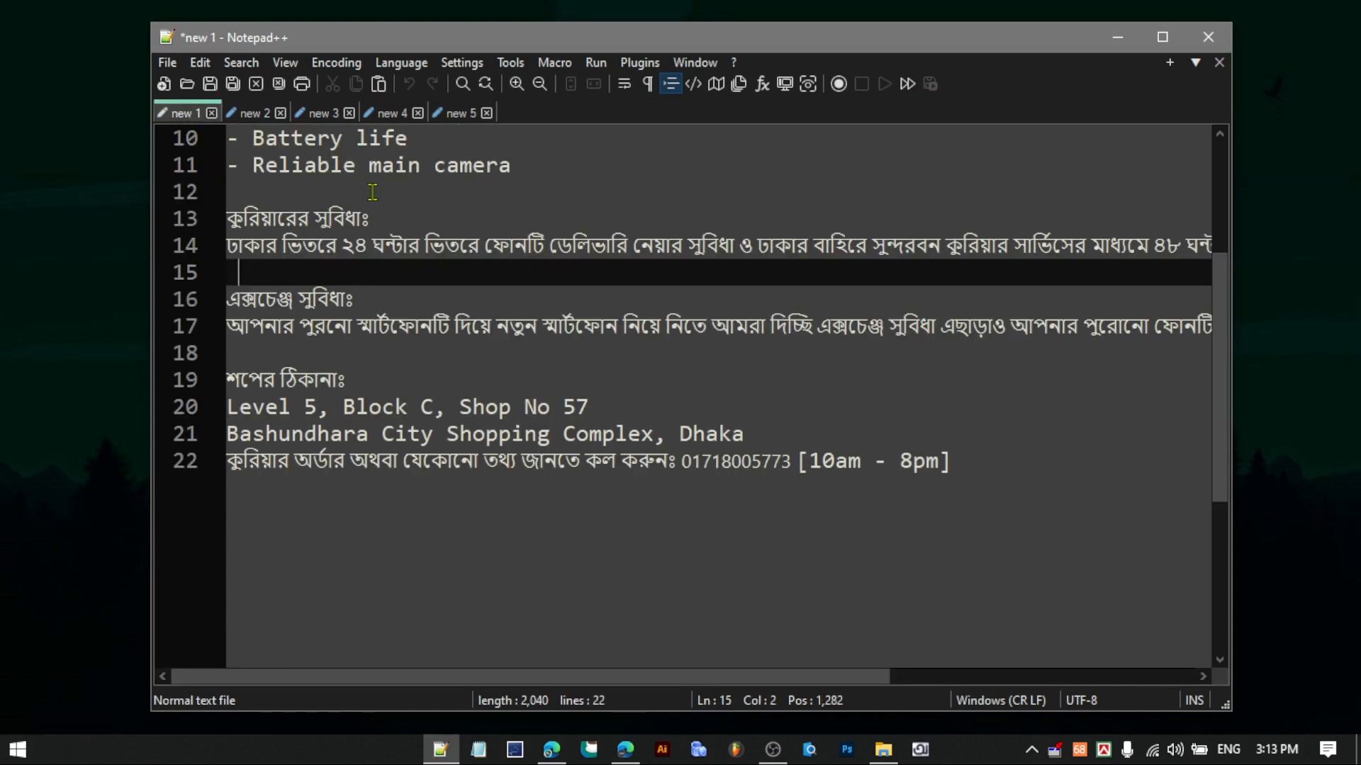
- Cancel saving new 1 as a text file and close new 5 without saving it
key(ctrl+s)
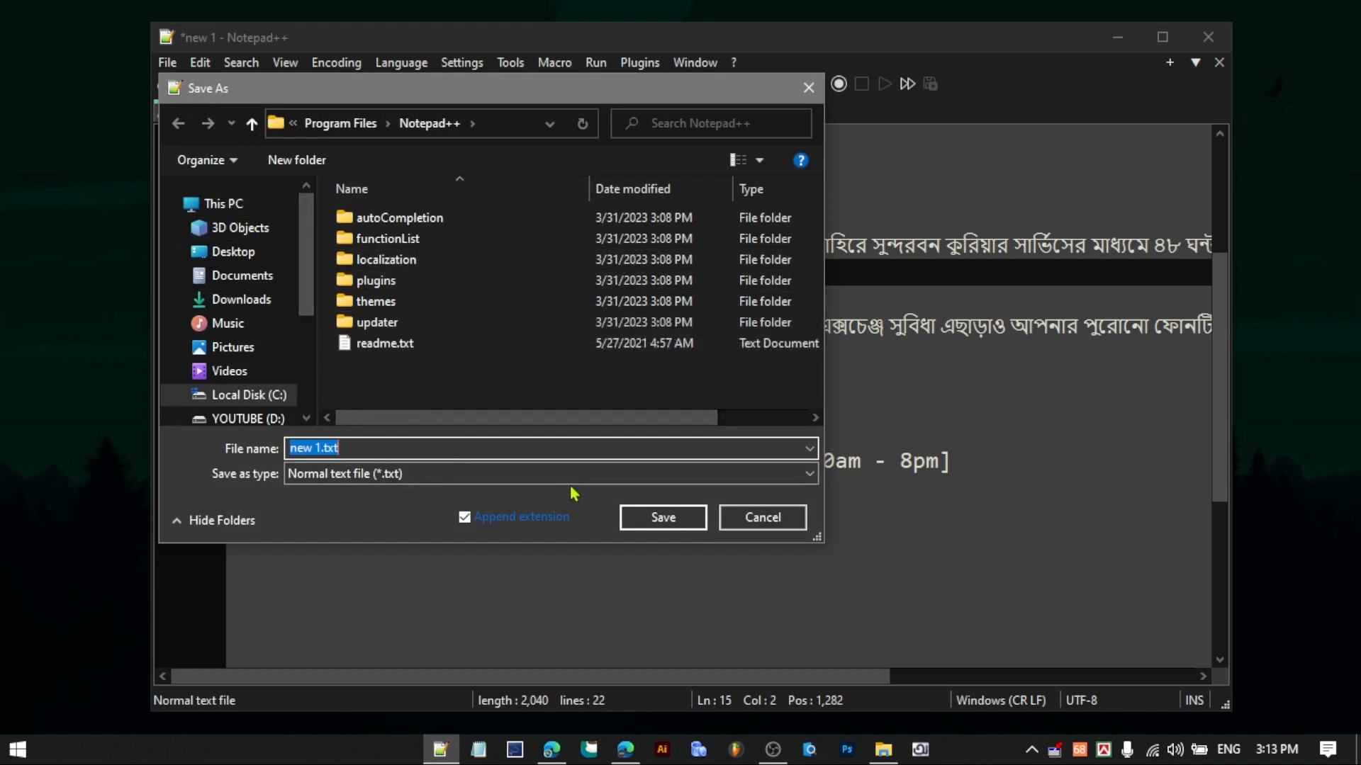
click(752, 518)
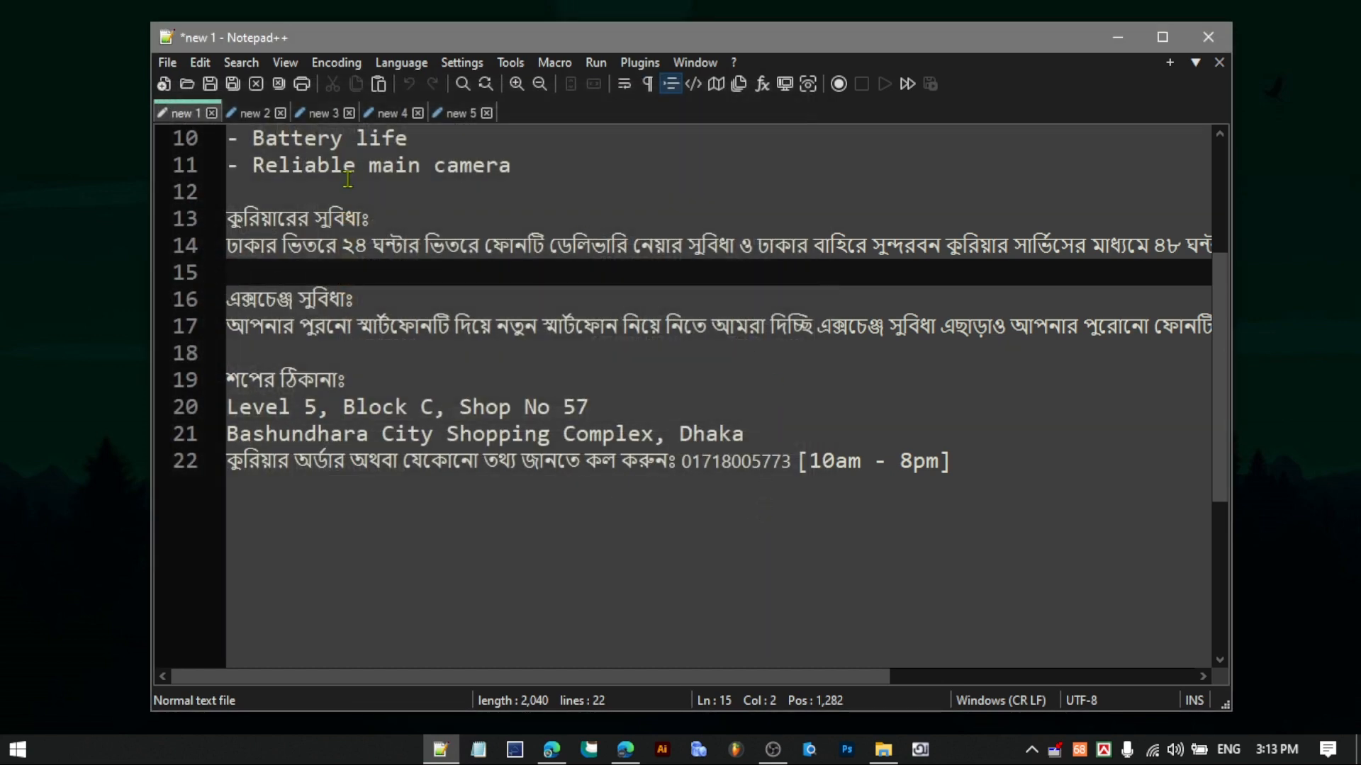
click(487, 114)
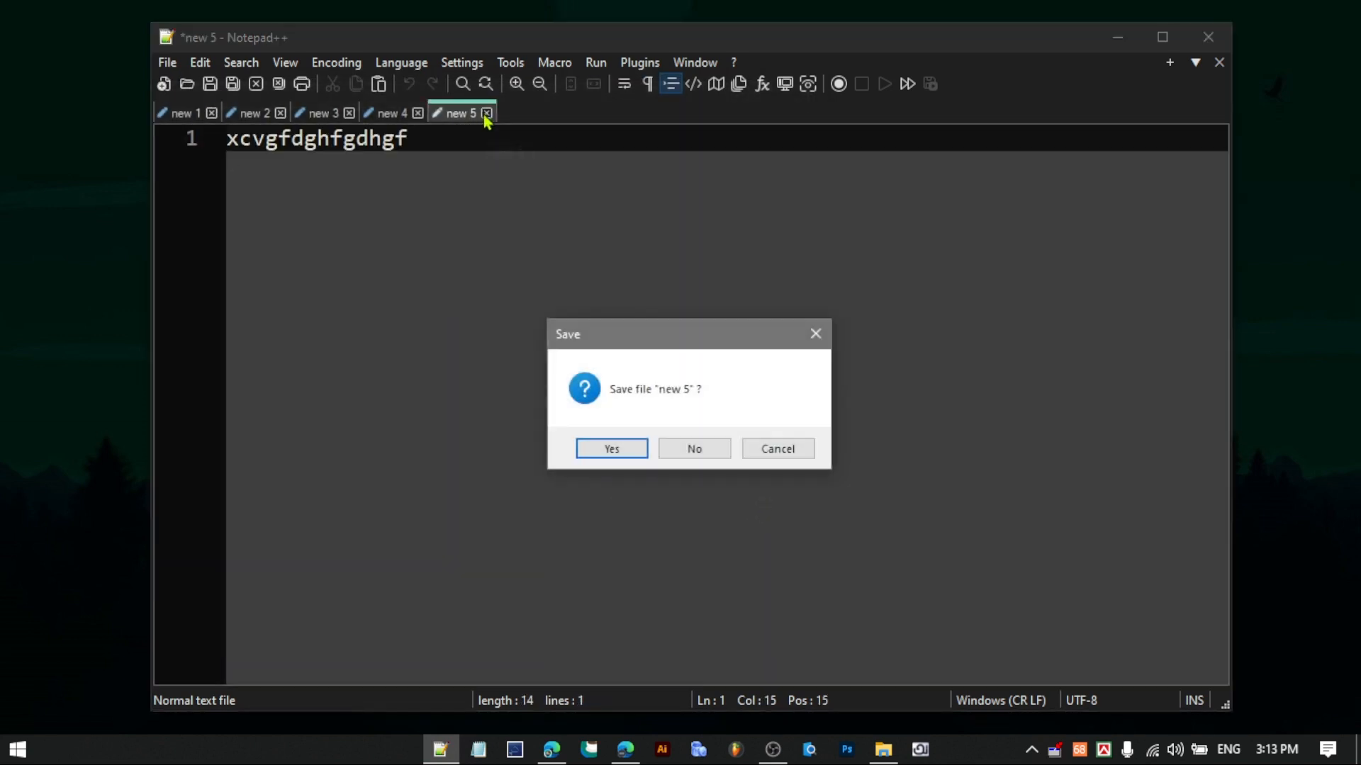
click(694, 449)
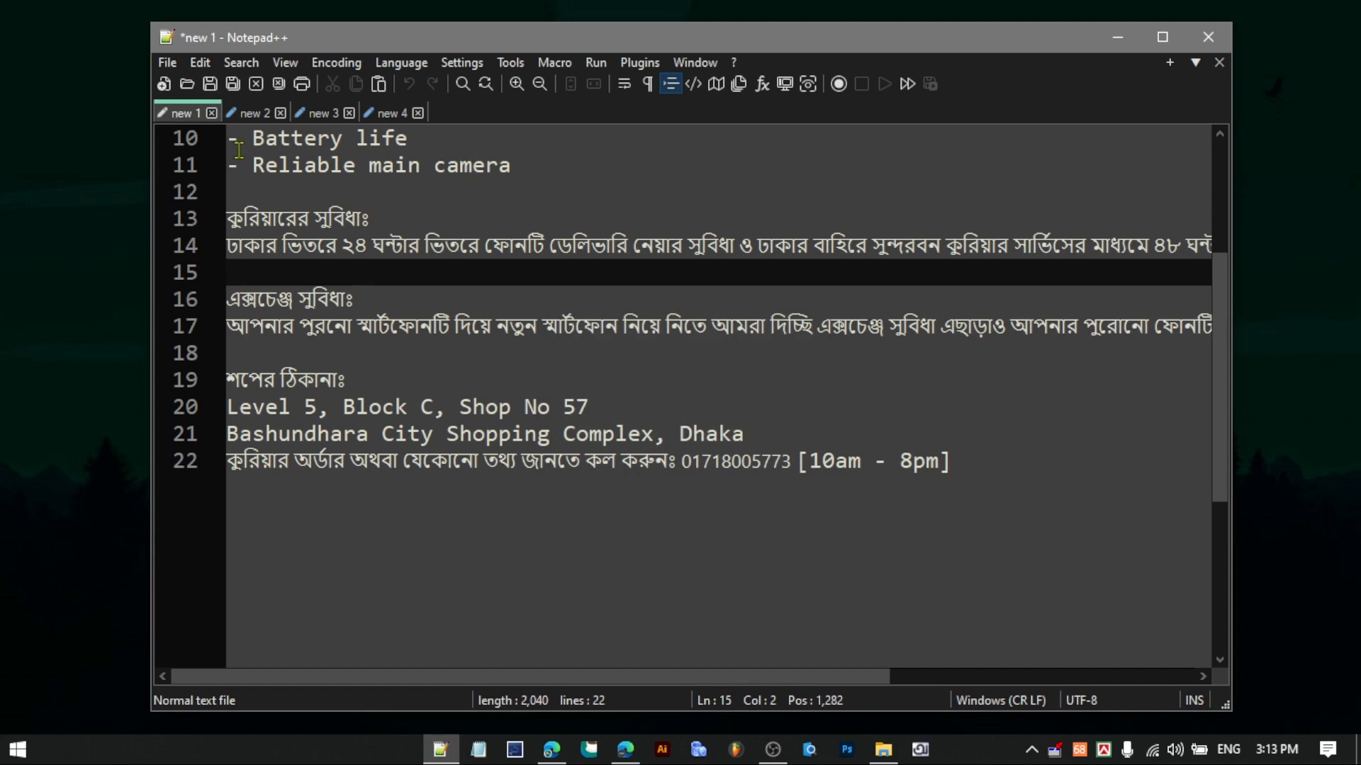
- Select the long sentence on line 5 of new 1 through to its end to inspect how far it runs
scroll(457, 296, up, 3)
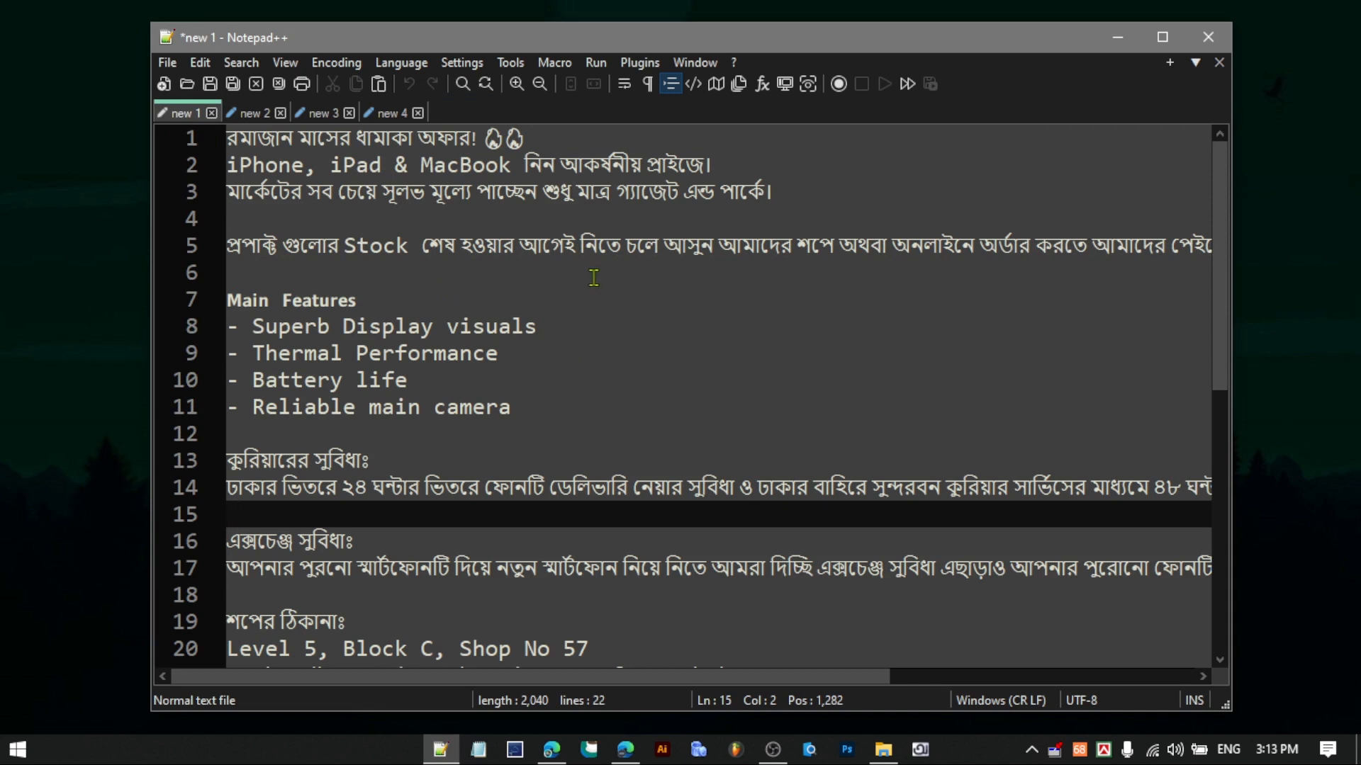
drag(253, 245, 1355, 252)
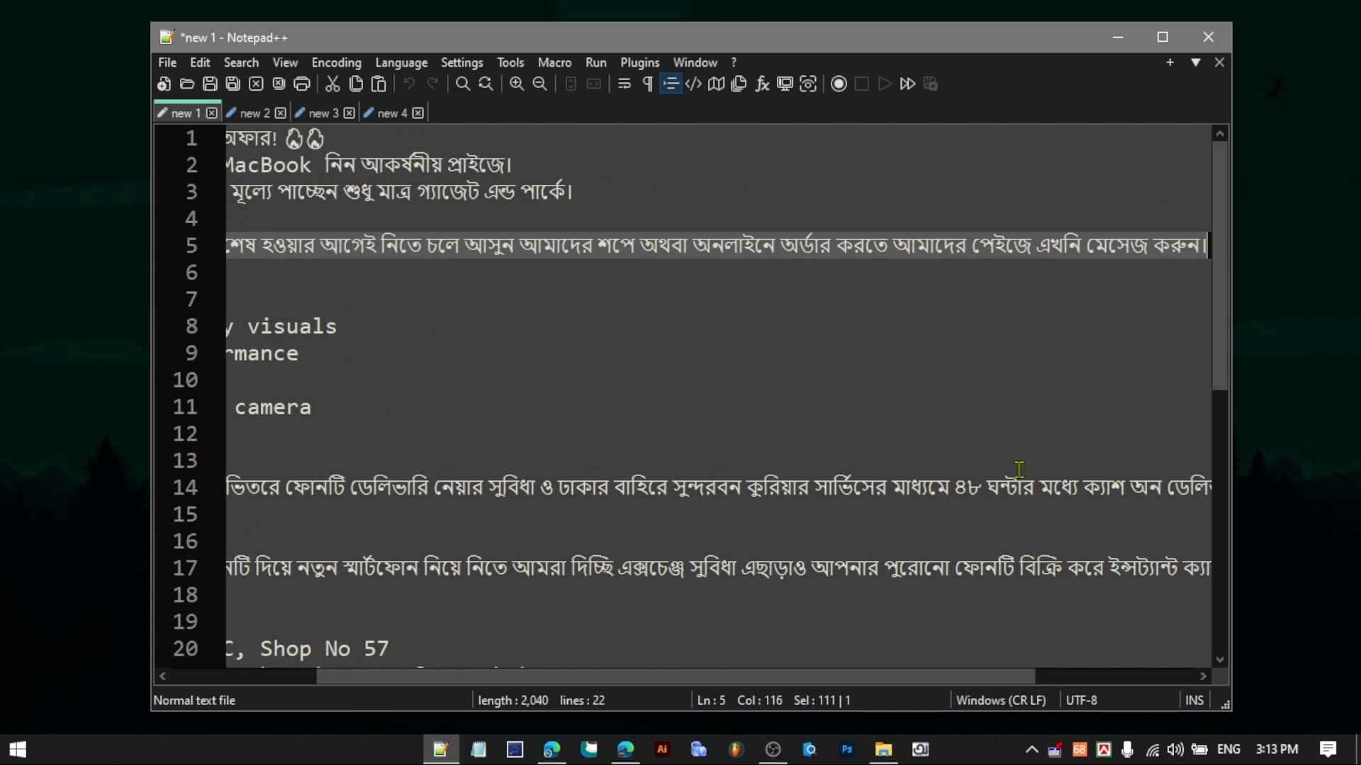
drag(647, 679, 378, 679)
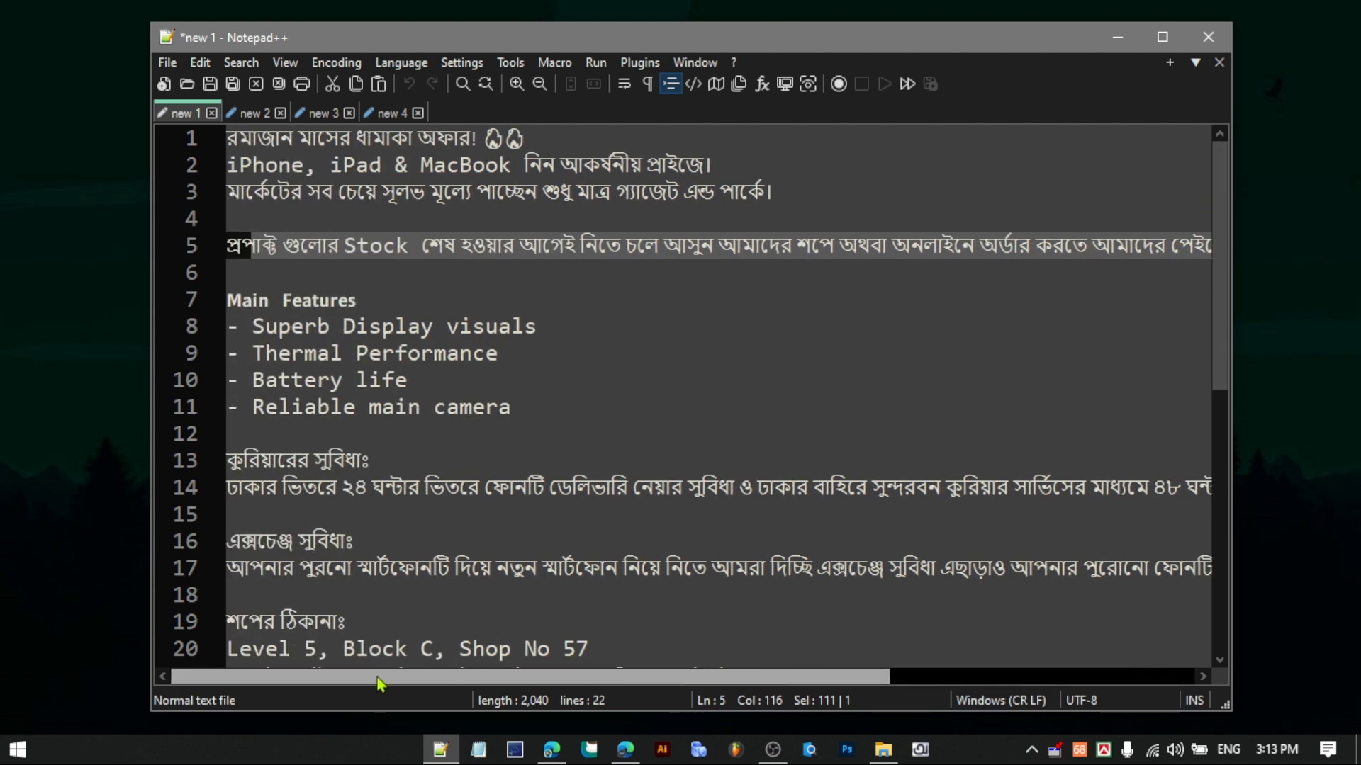
- Turn on word wrap for new 1 and resize the window narrower and wider to check the wrapping
click(607, 274)
drag(553, 677, 734, 679)
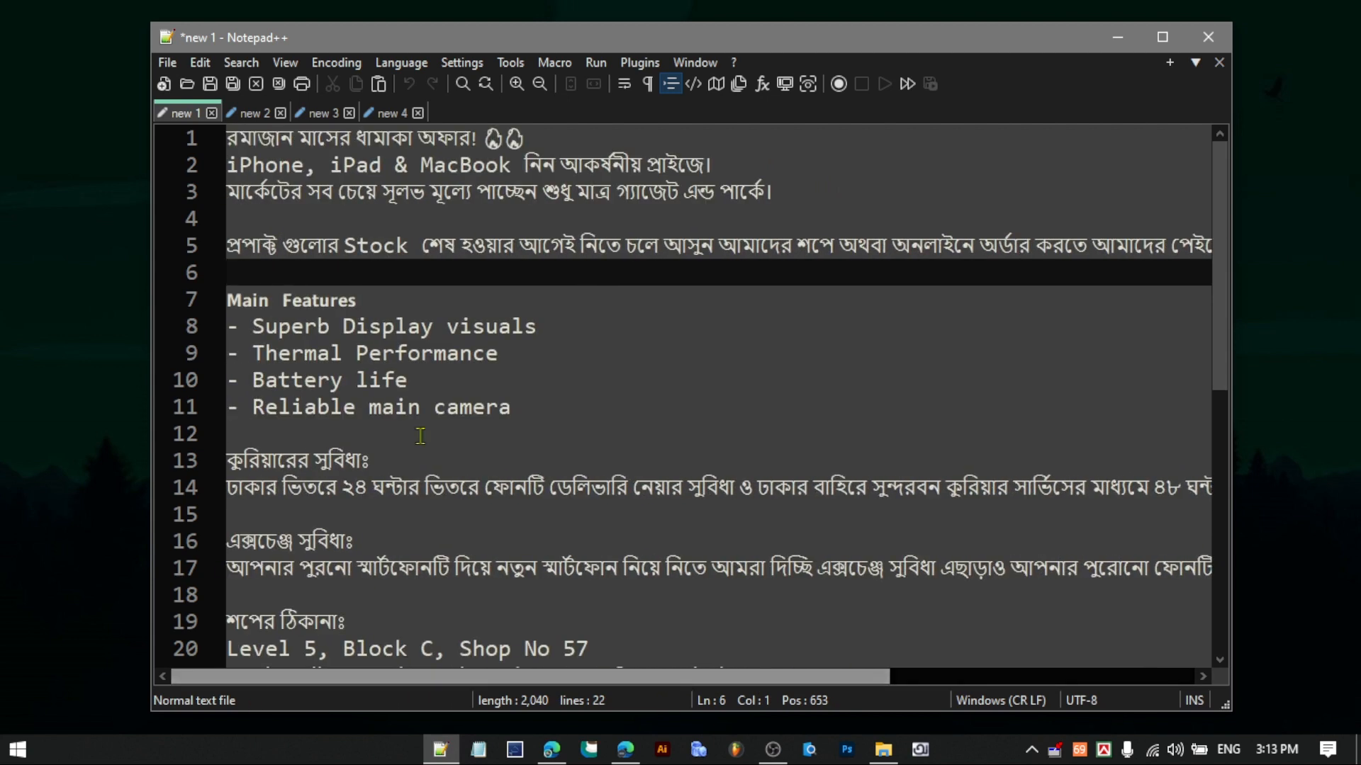
click(286, 64)
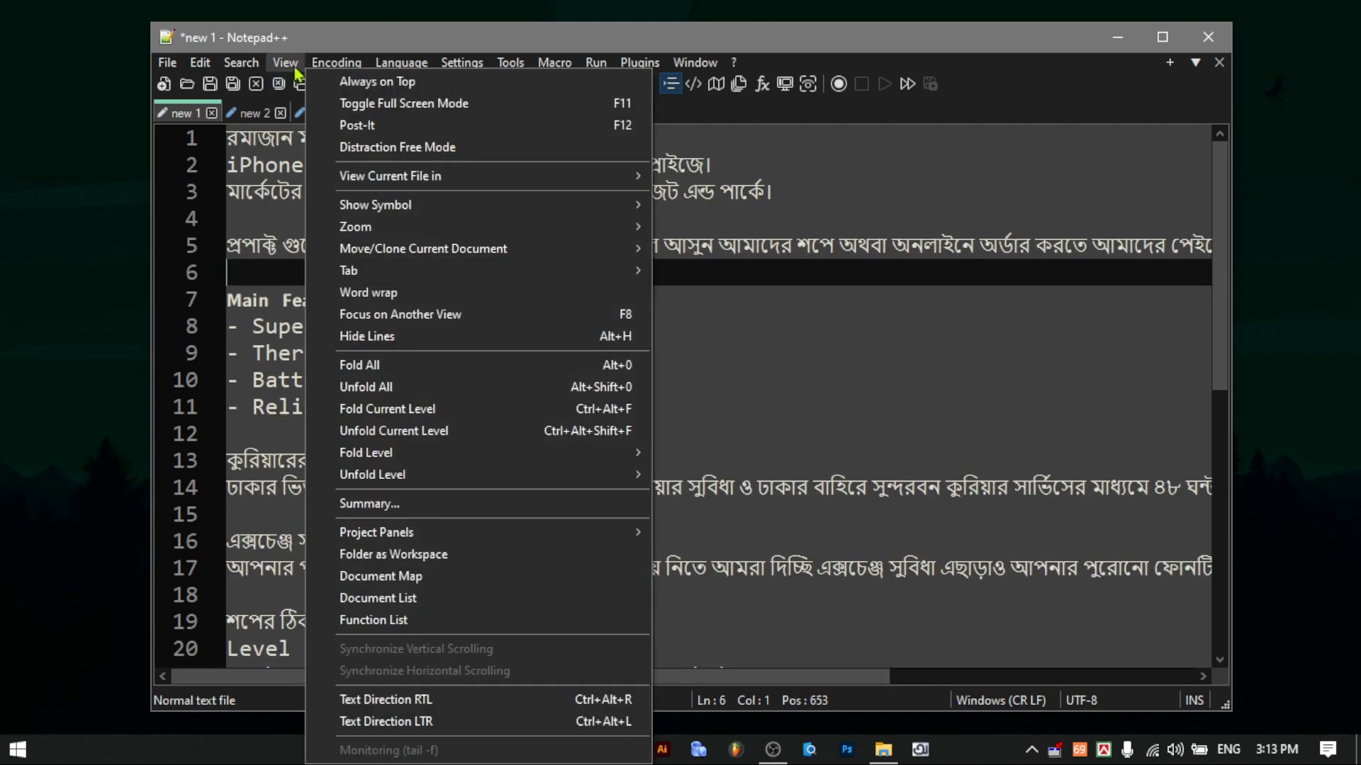
click(396, 293)
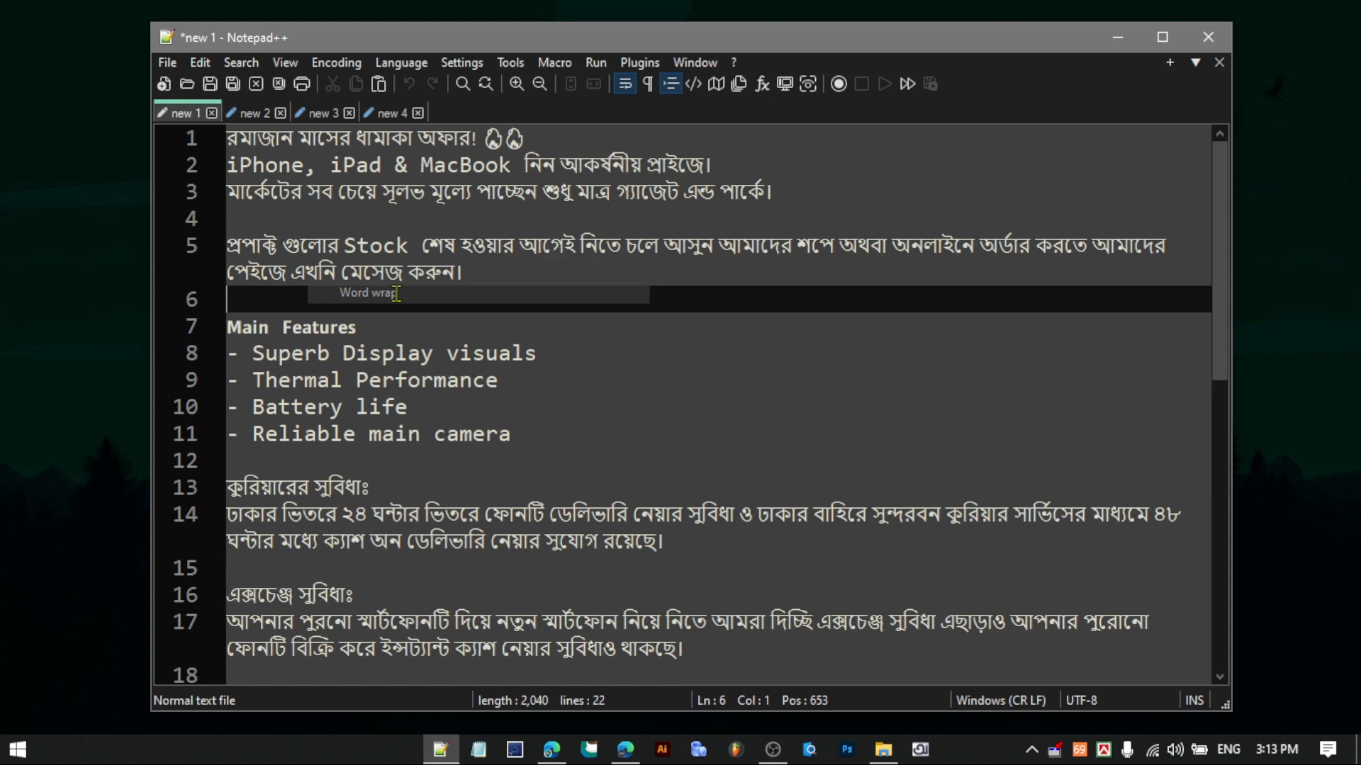
scroll(673, 418, down, 1)
scroll(674, 418, up, 1)
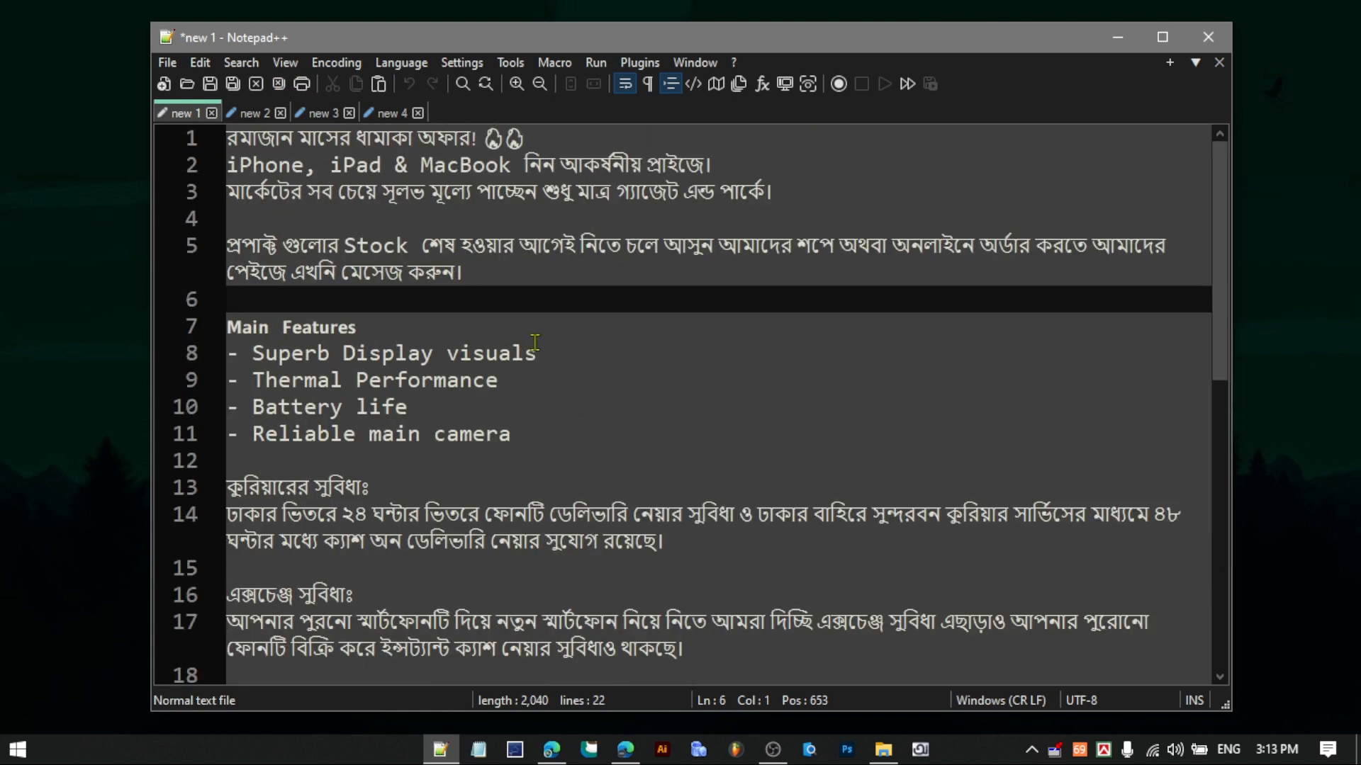
drag(1231, 305, 826, 315)
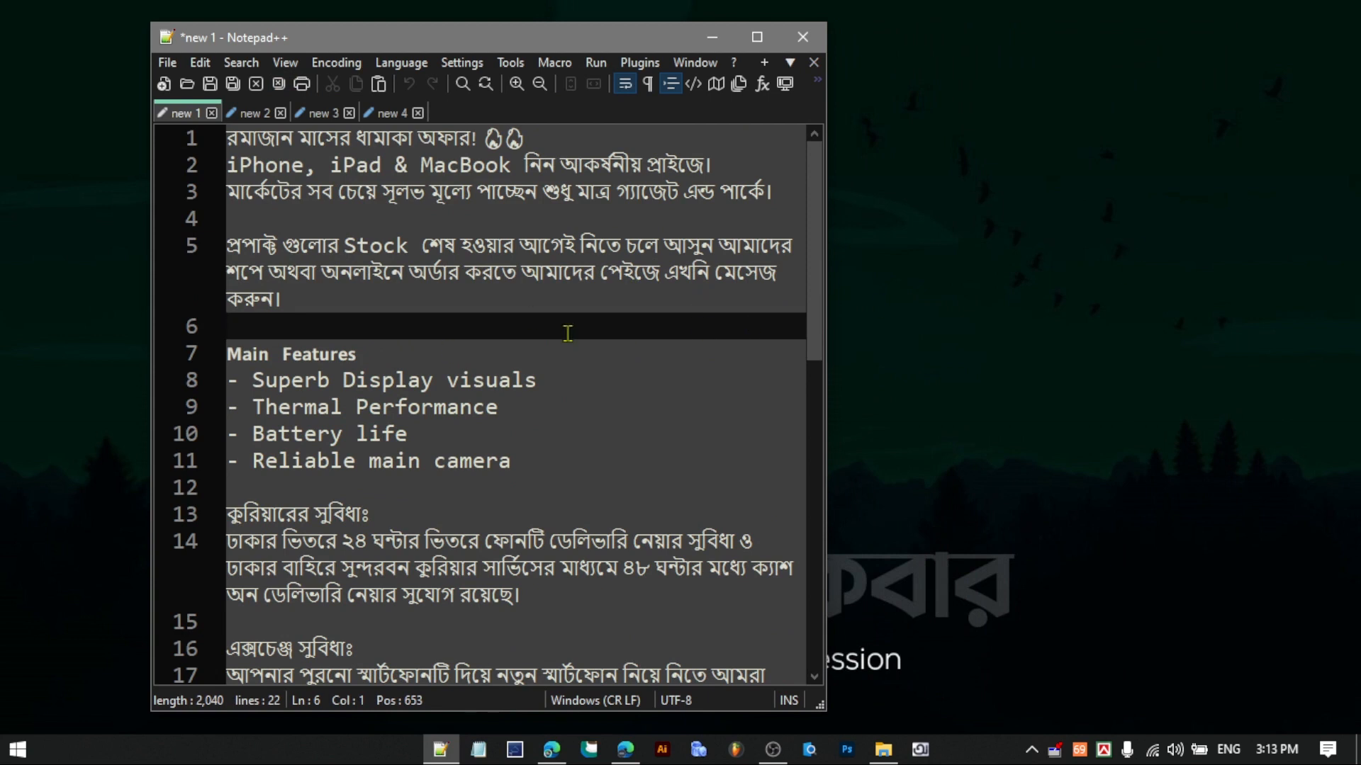
drag(827, 302, 1153, 281)
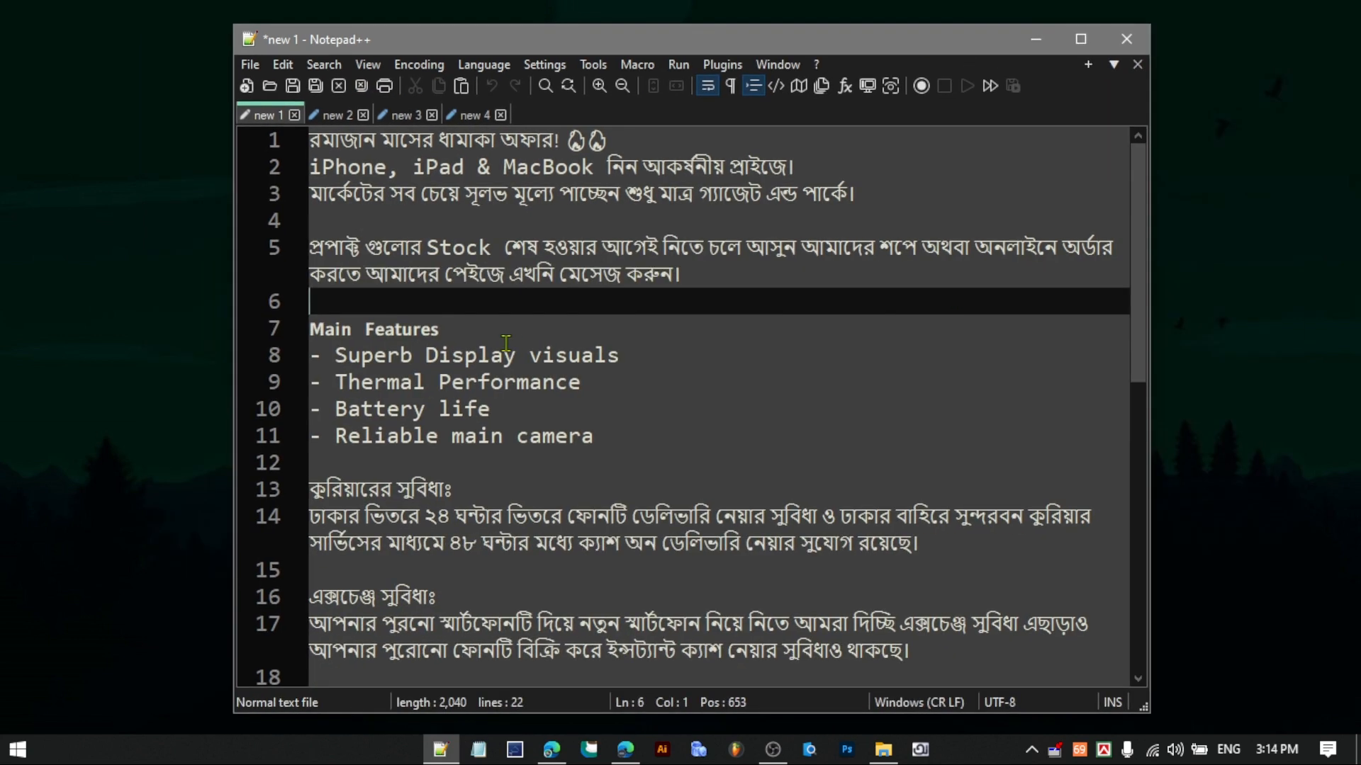
- Look through the wrapped text of new 1, from the courier section to the shop address
drag(357, 487, 605, 566)
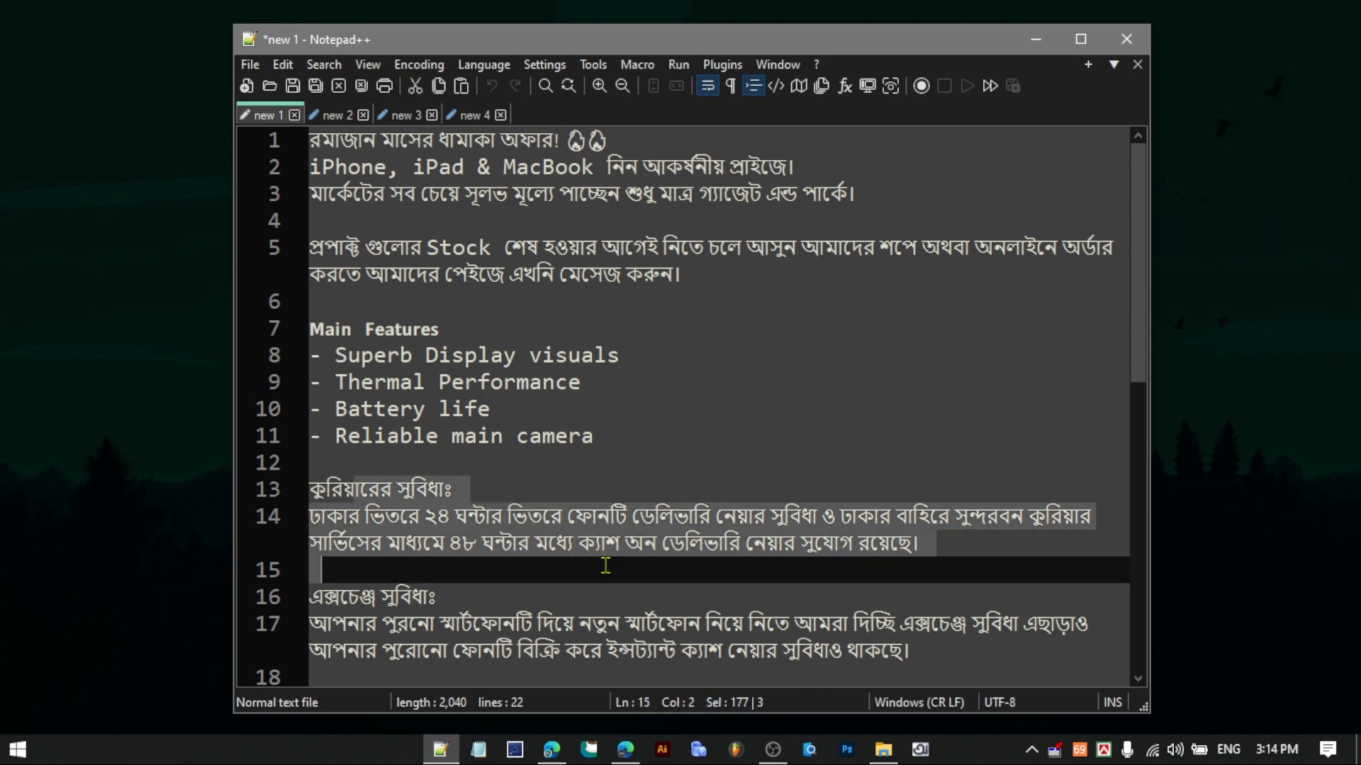
click(437, 359)
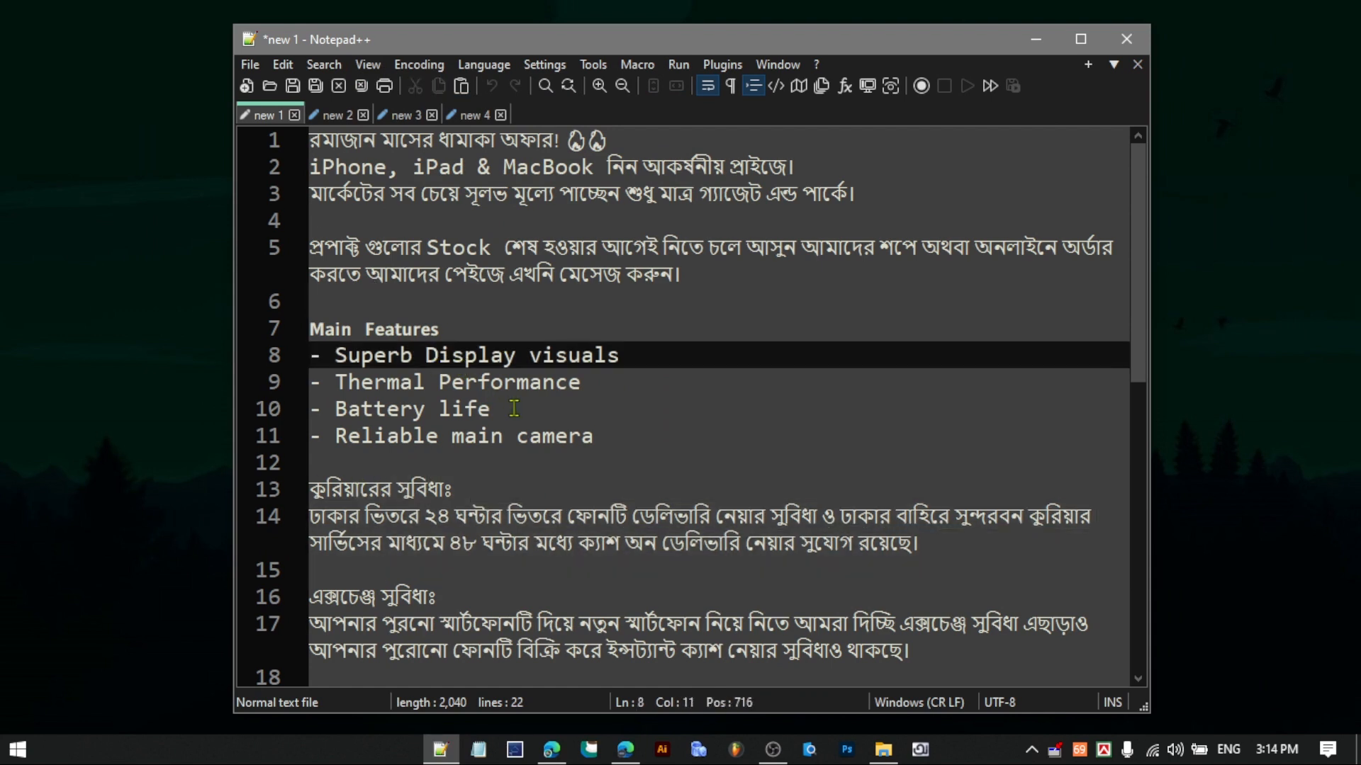
scroll(514, 408, down, 3)
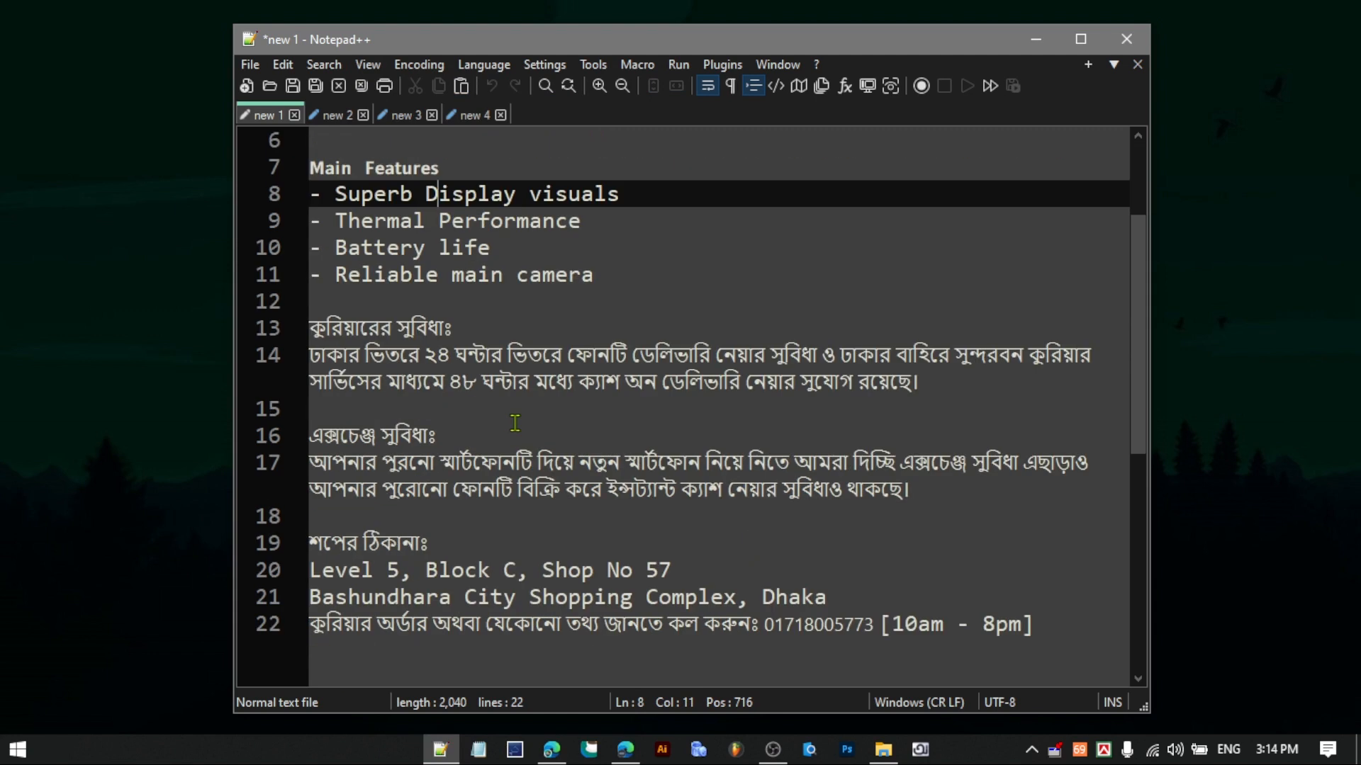
drag(347, 279, 679, 405)
drag(359, 247, 537, 383)
click(425, 361)
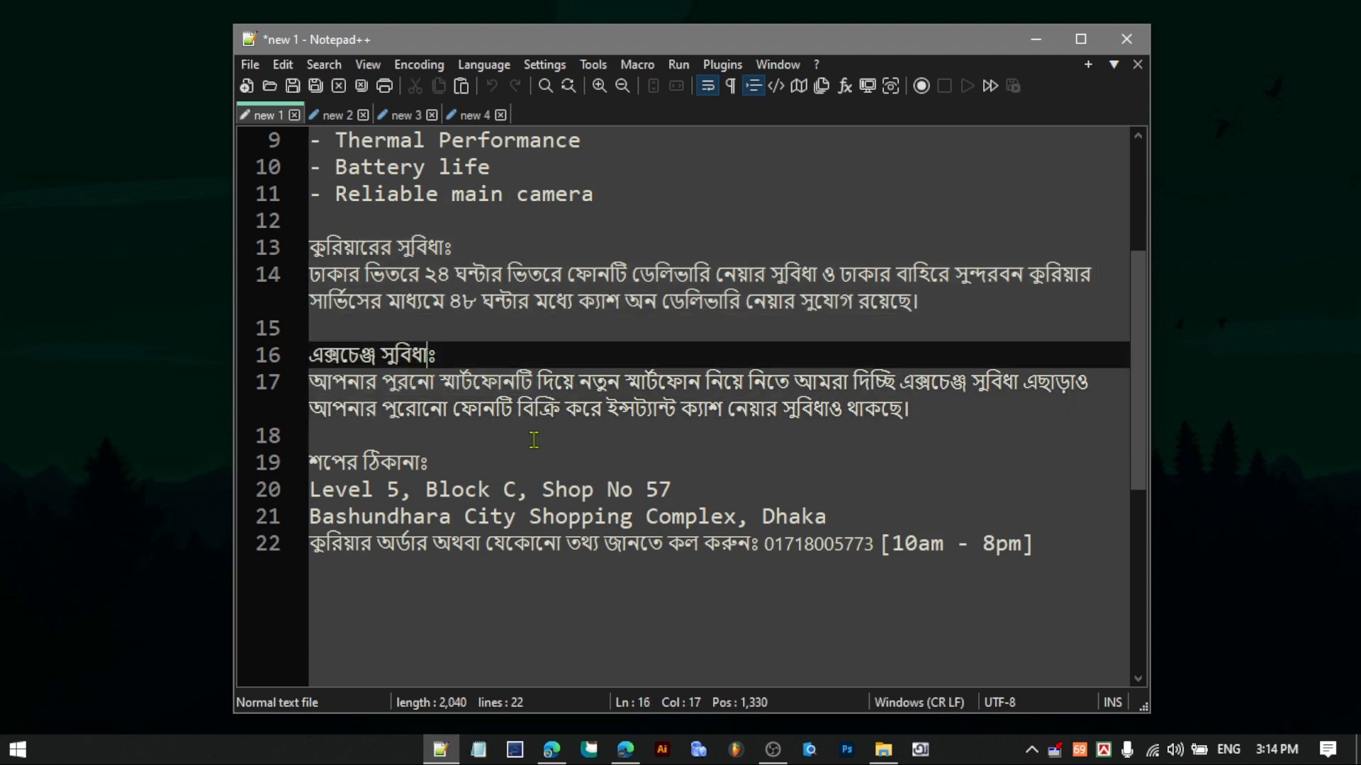
scroll(454, 375, up, 3)
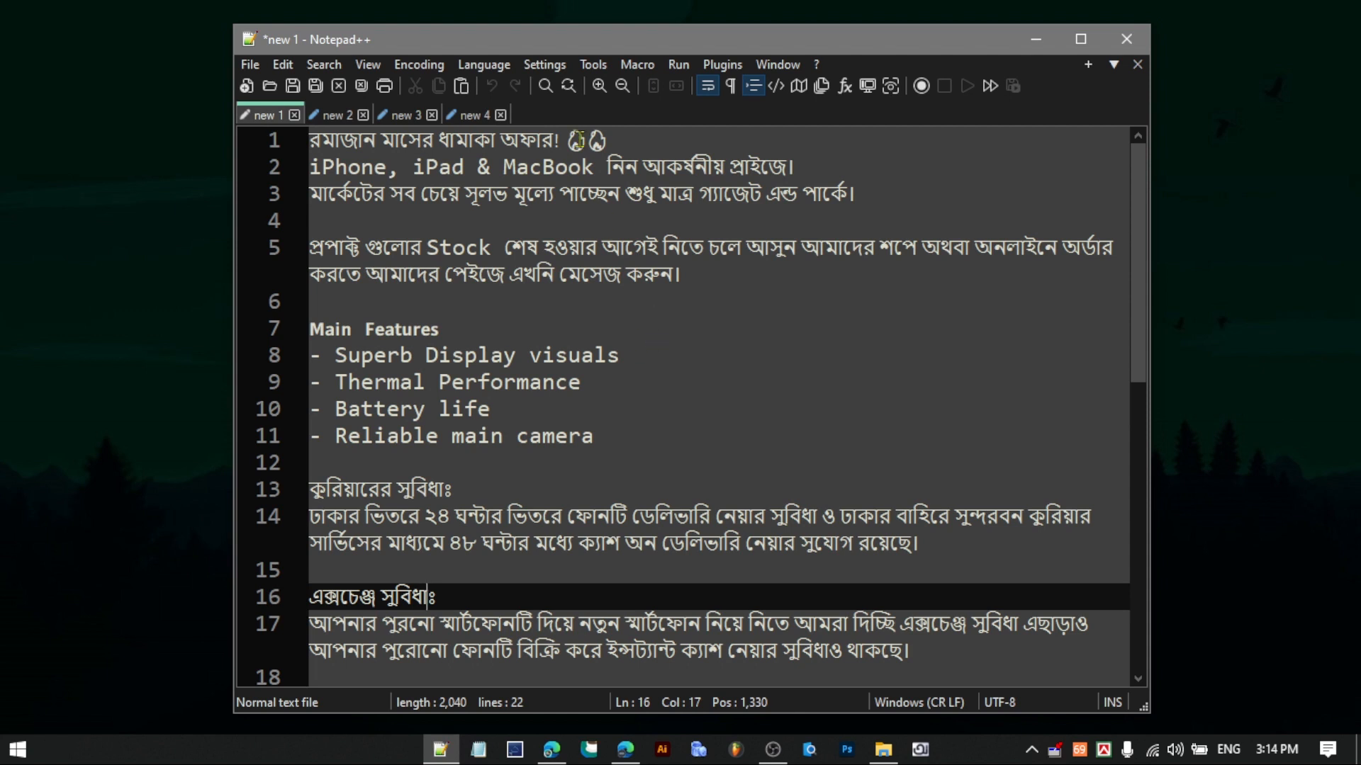
- Set the Global override font to Hind Siliguri in the Style Configurator and save the style
click(551, 67)
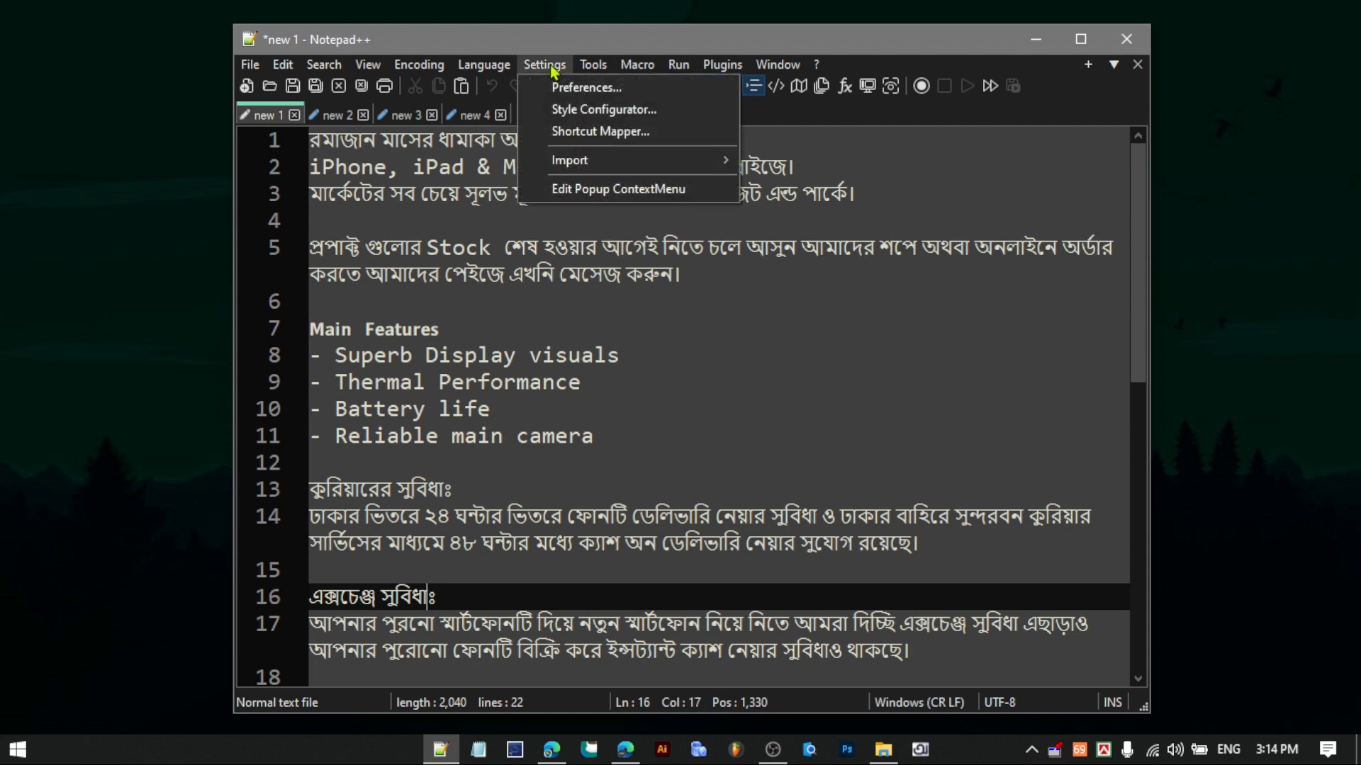
click(609, 117)
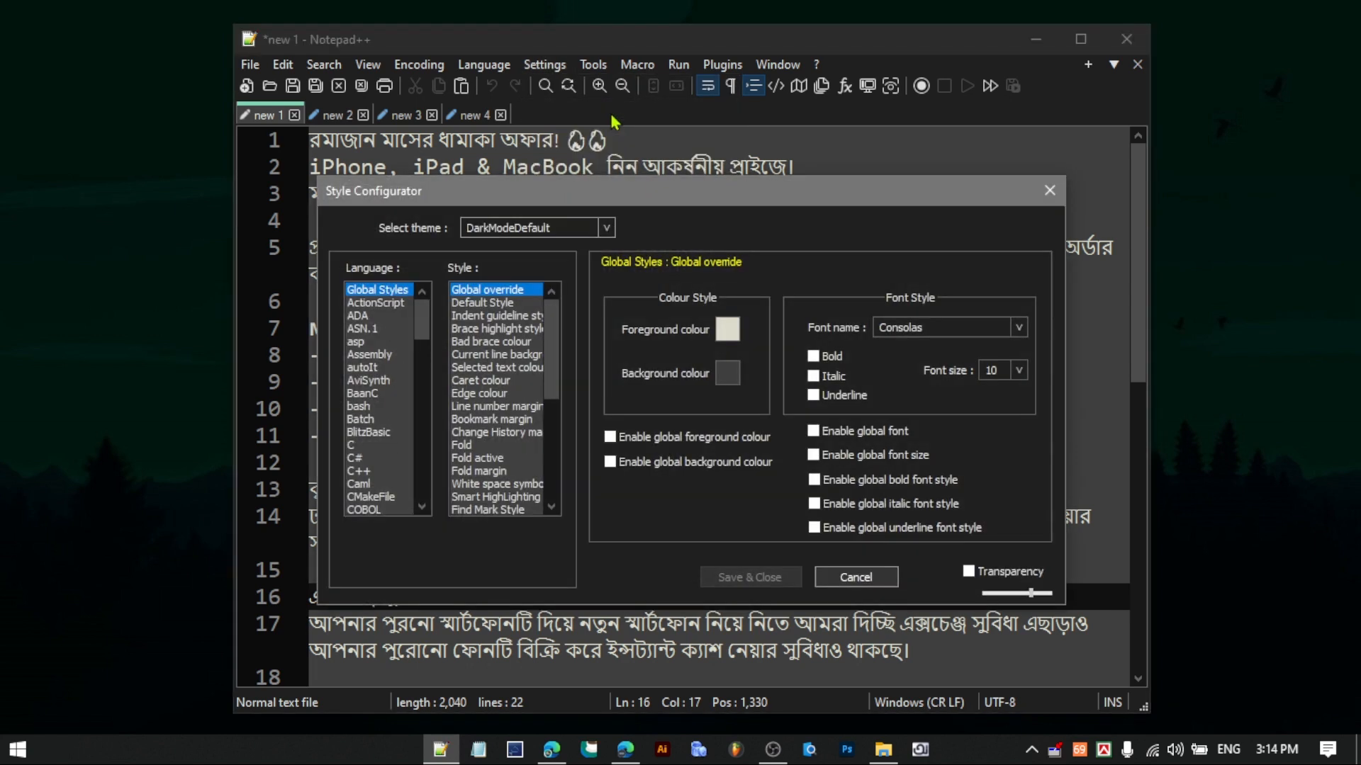
drag(581, 195, 611, 170)
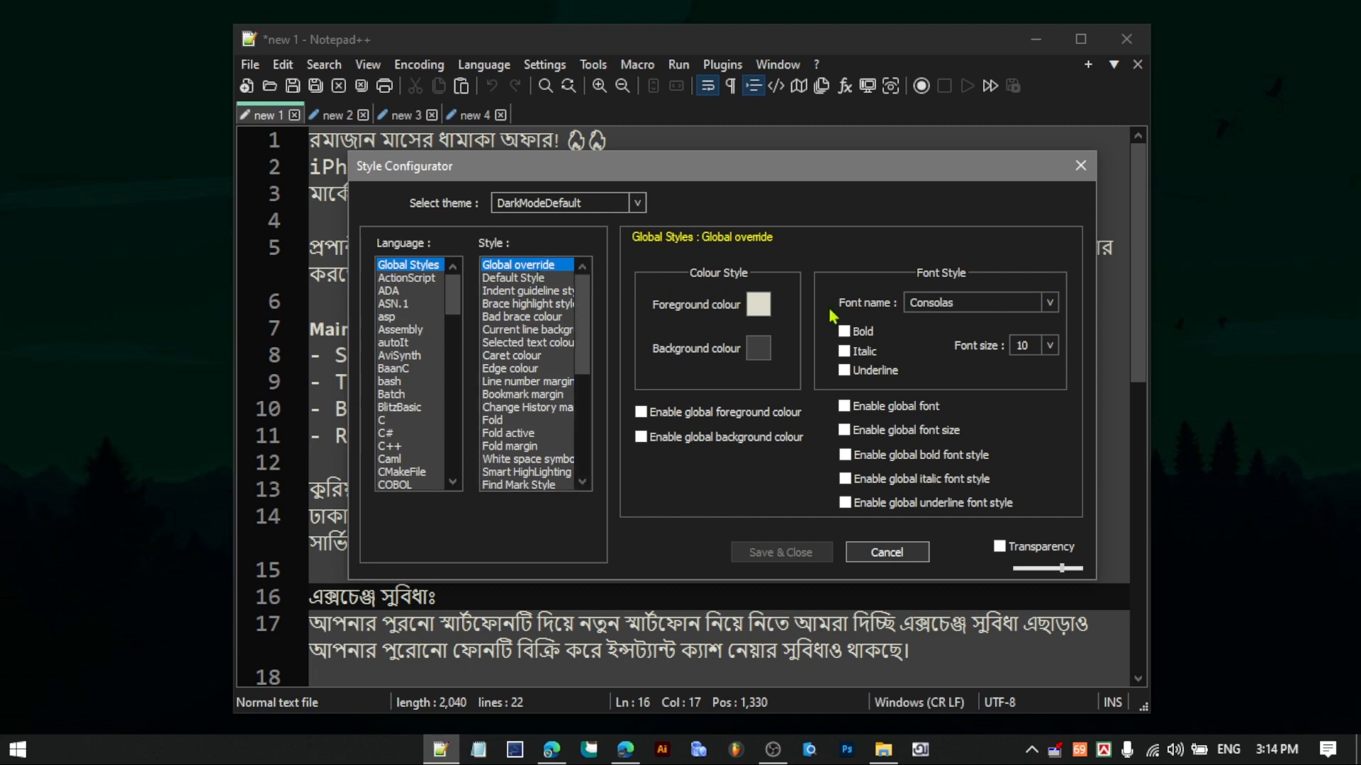
click(990, 309)
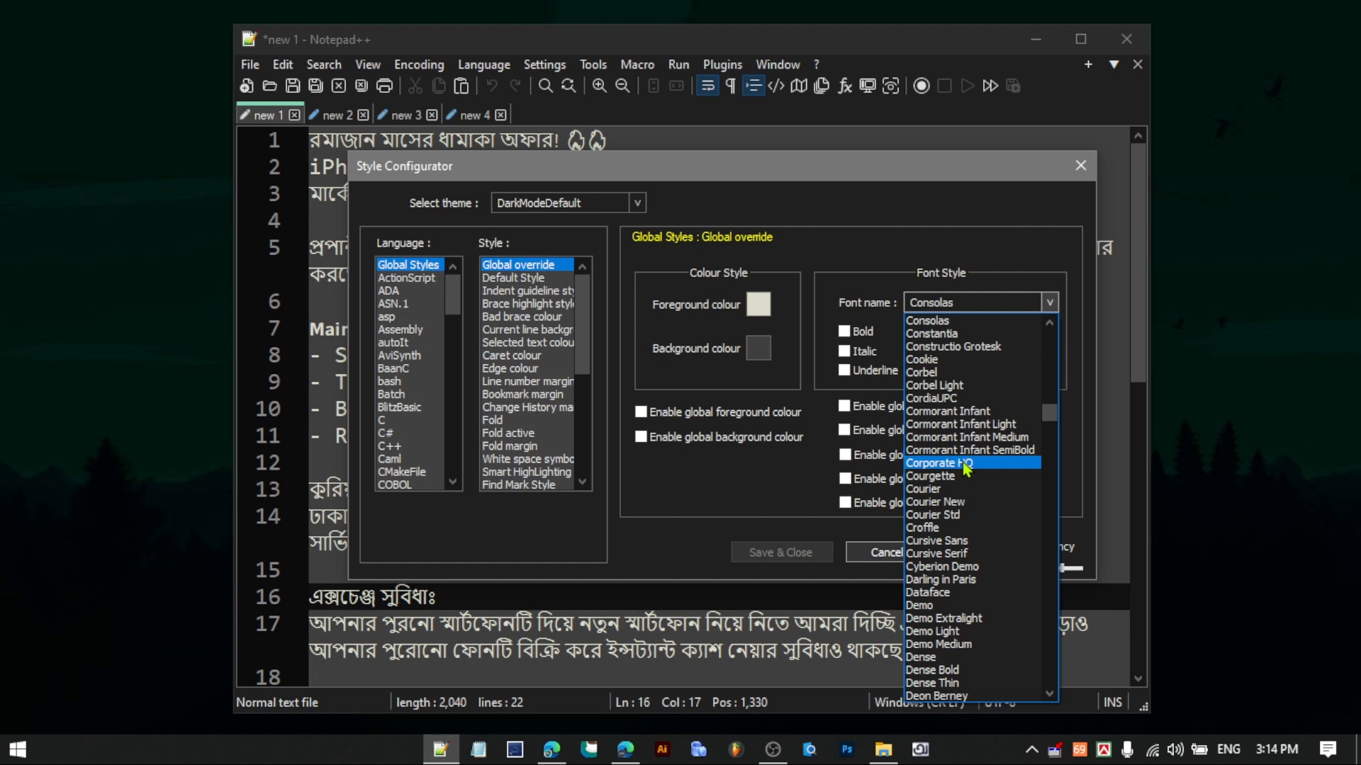
text(hind)
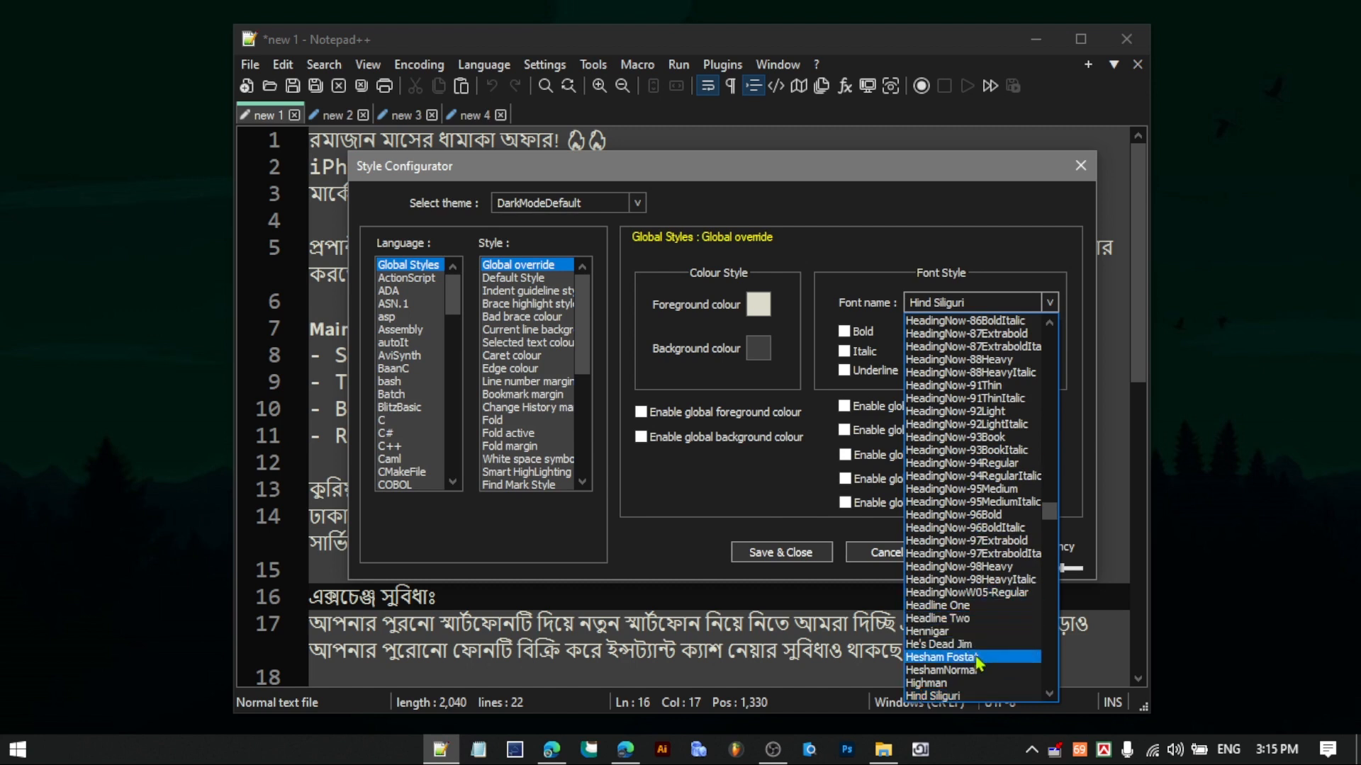
scroll(964, 684, down, 3)
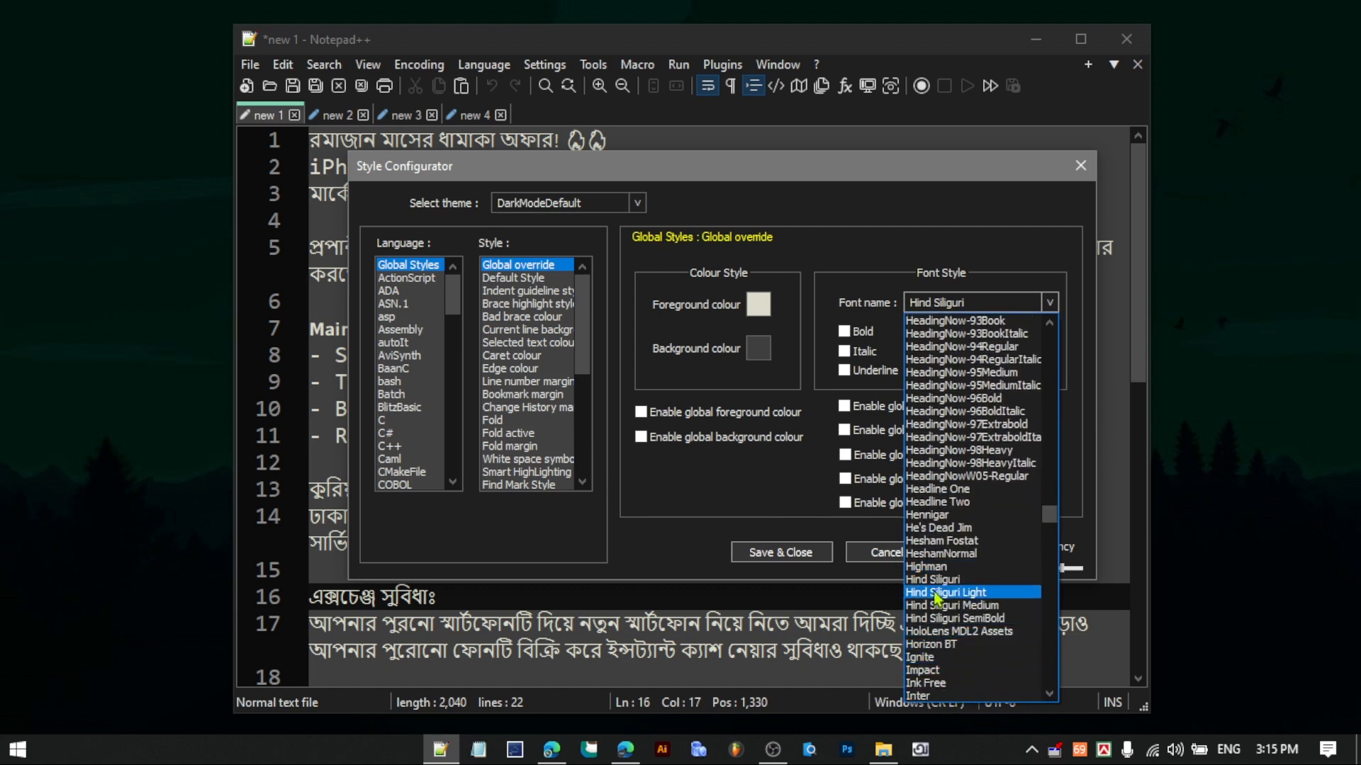
click(968, 582)
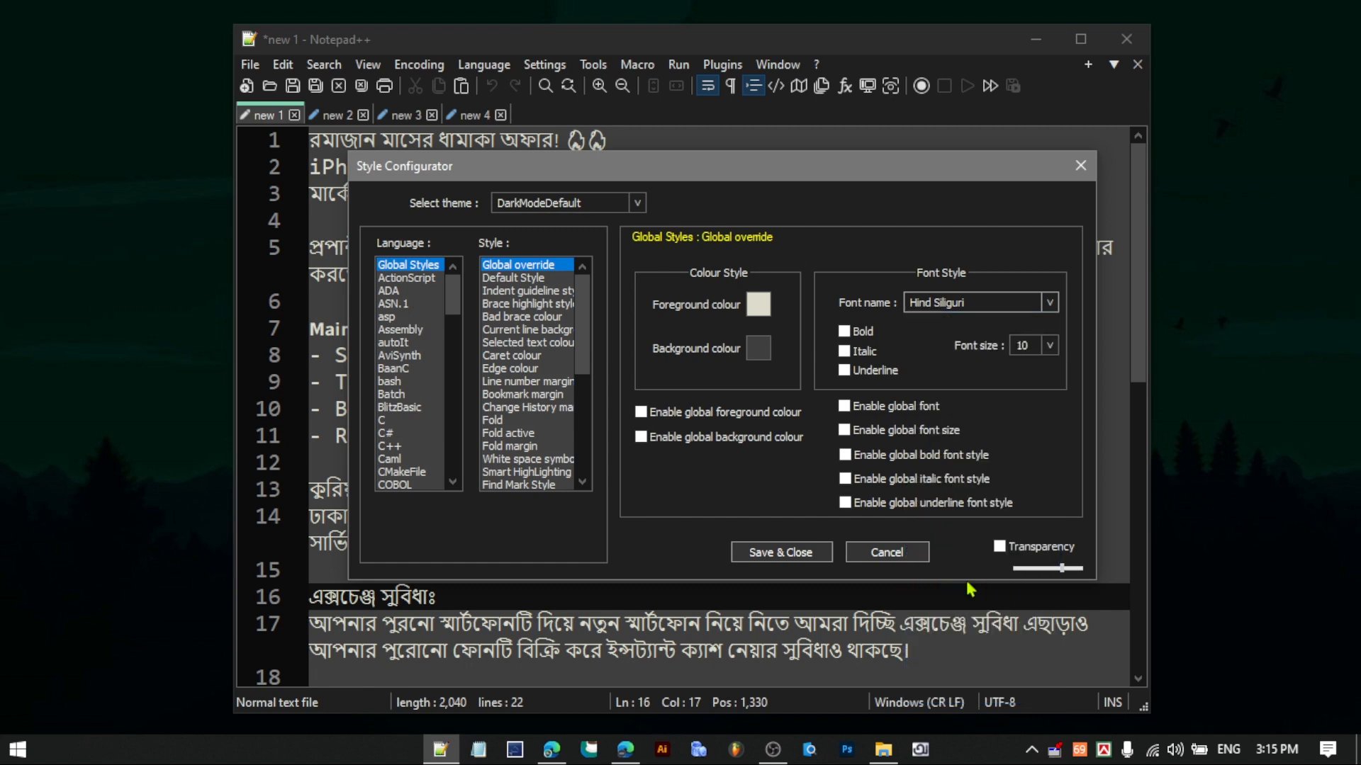
click(771, 554)
scroll(681, 522, down, 4)
scroll(681, 522, up, 4)
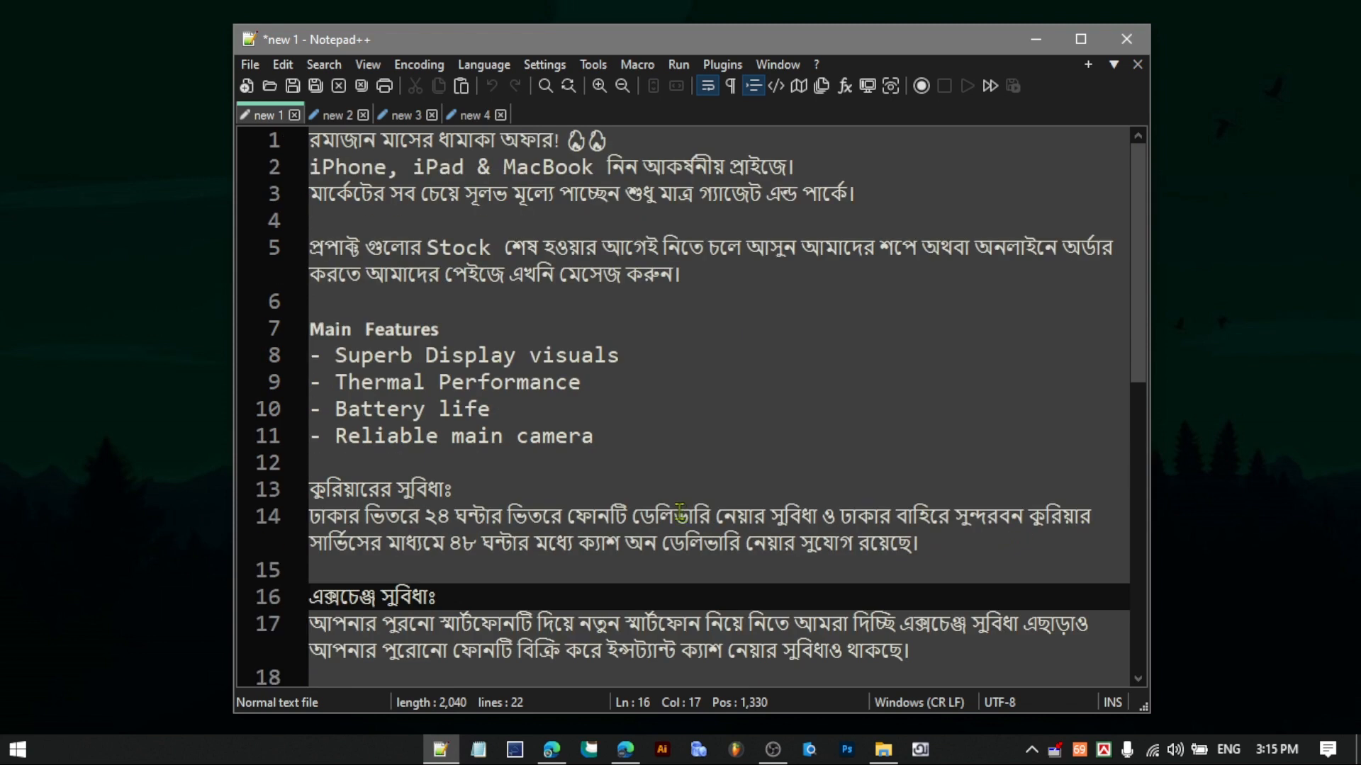
- Enable the global font for Global override in the Style Configurator
click(561, 67)
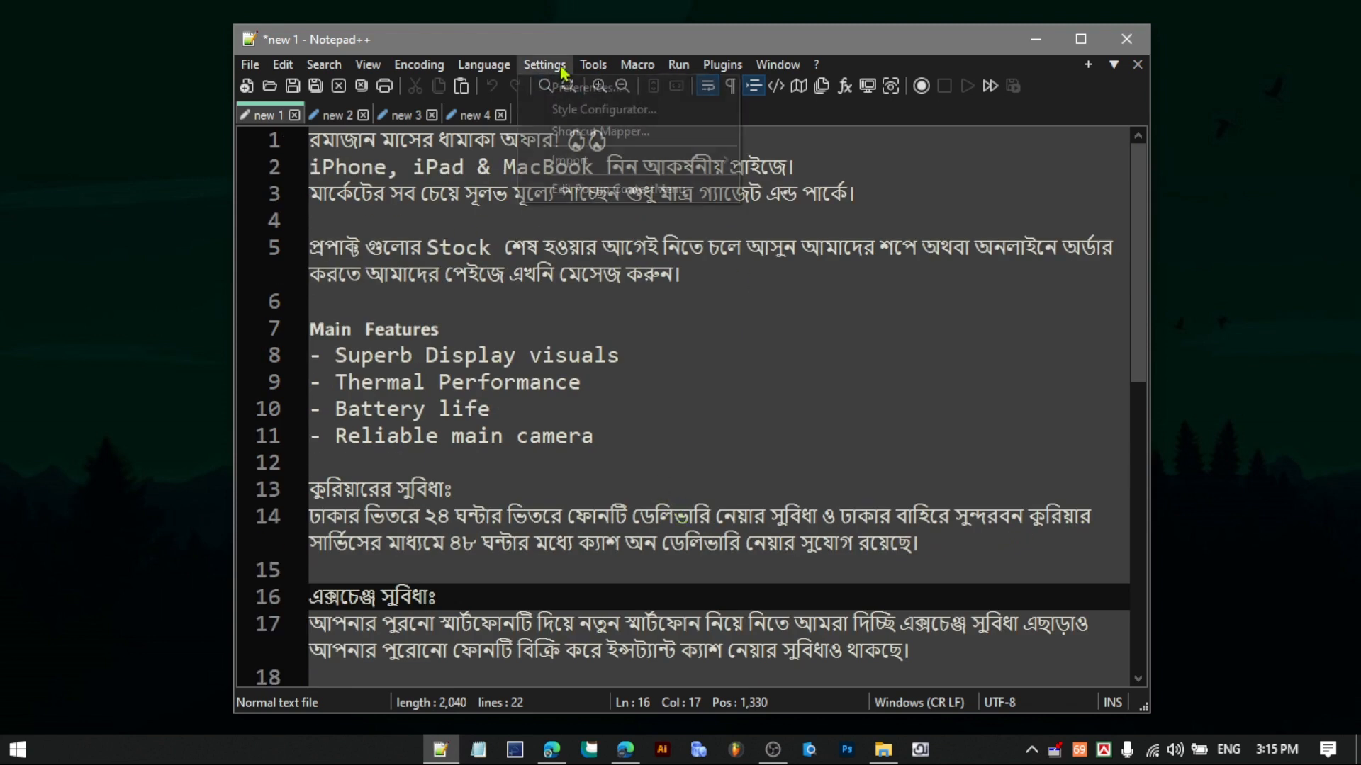
click(604, 109)
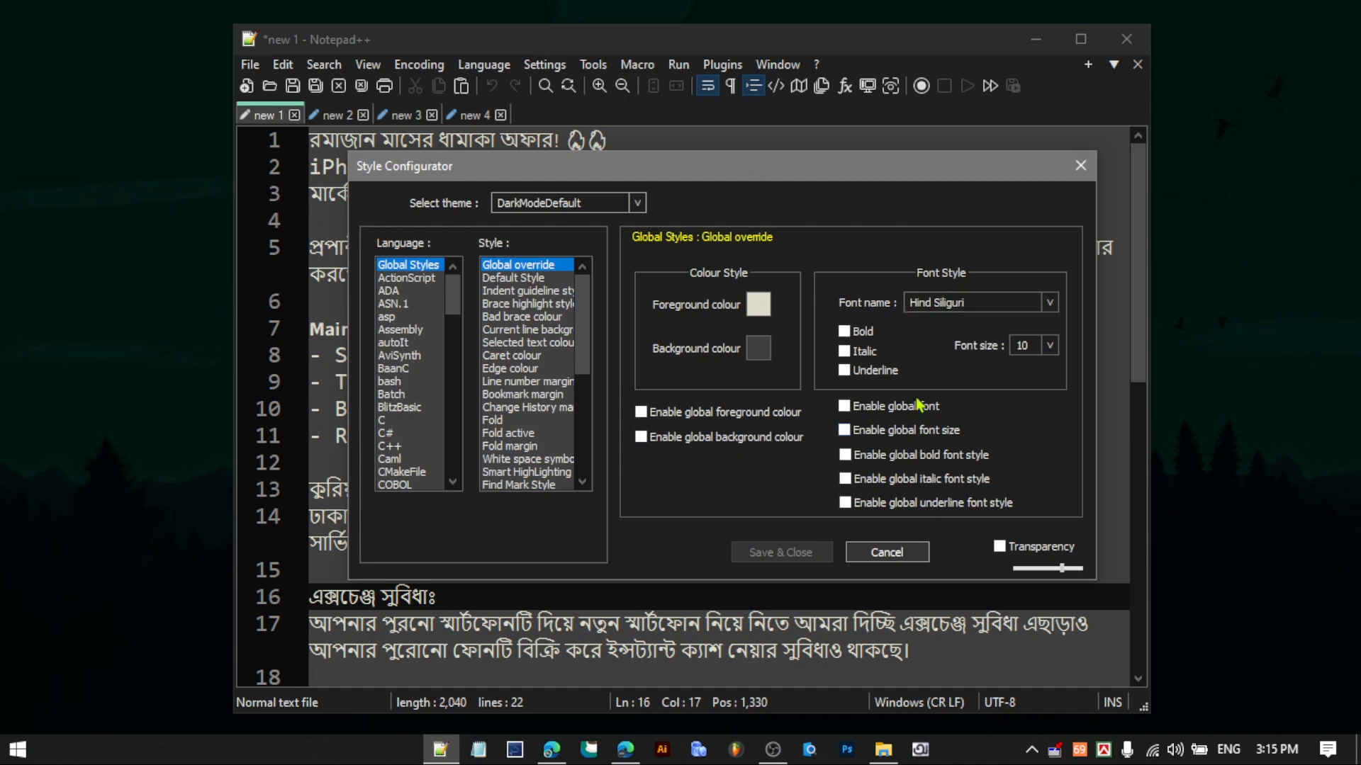
drag(766, 185, 763, 378)
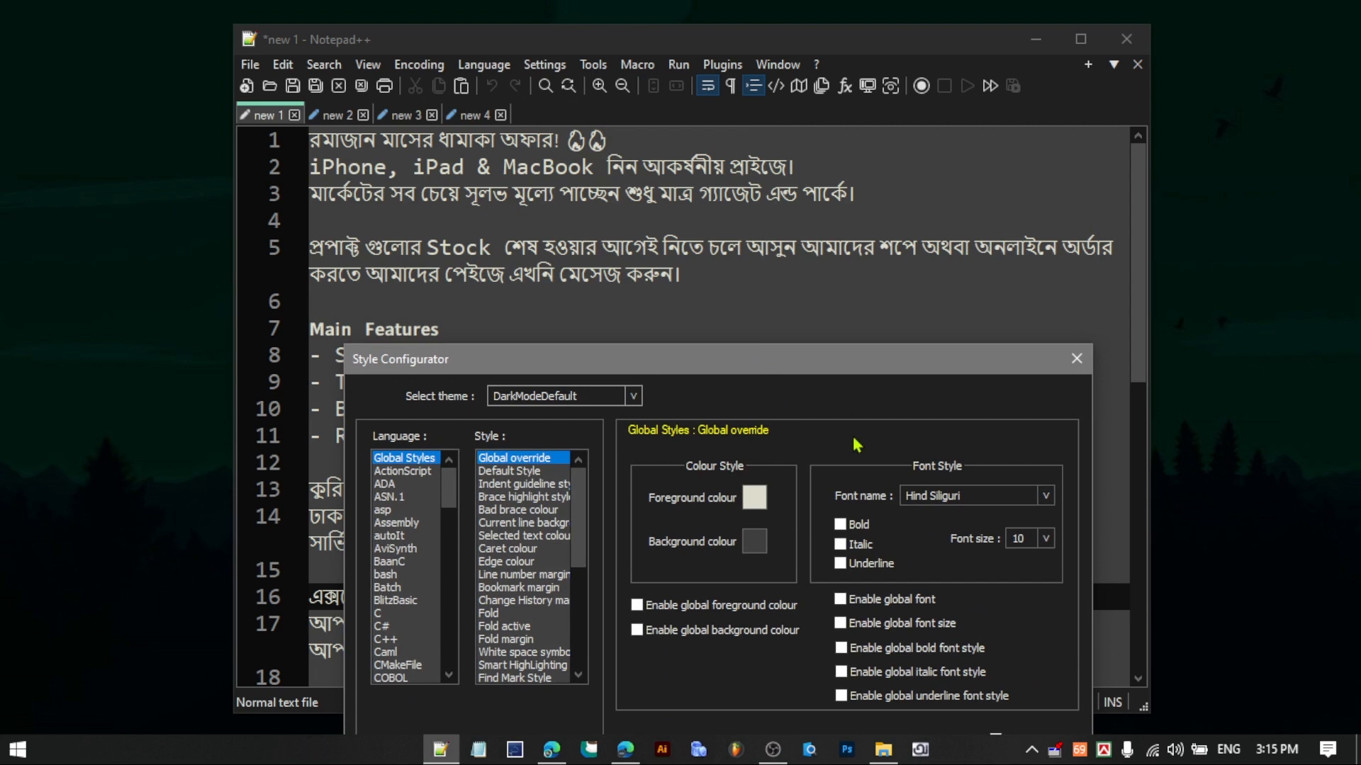
click(840, 600)
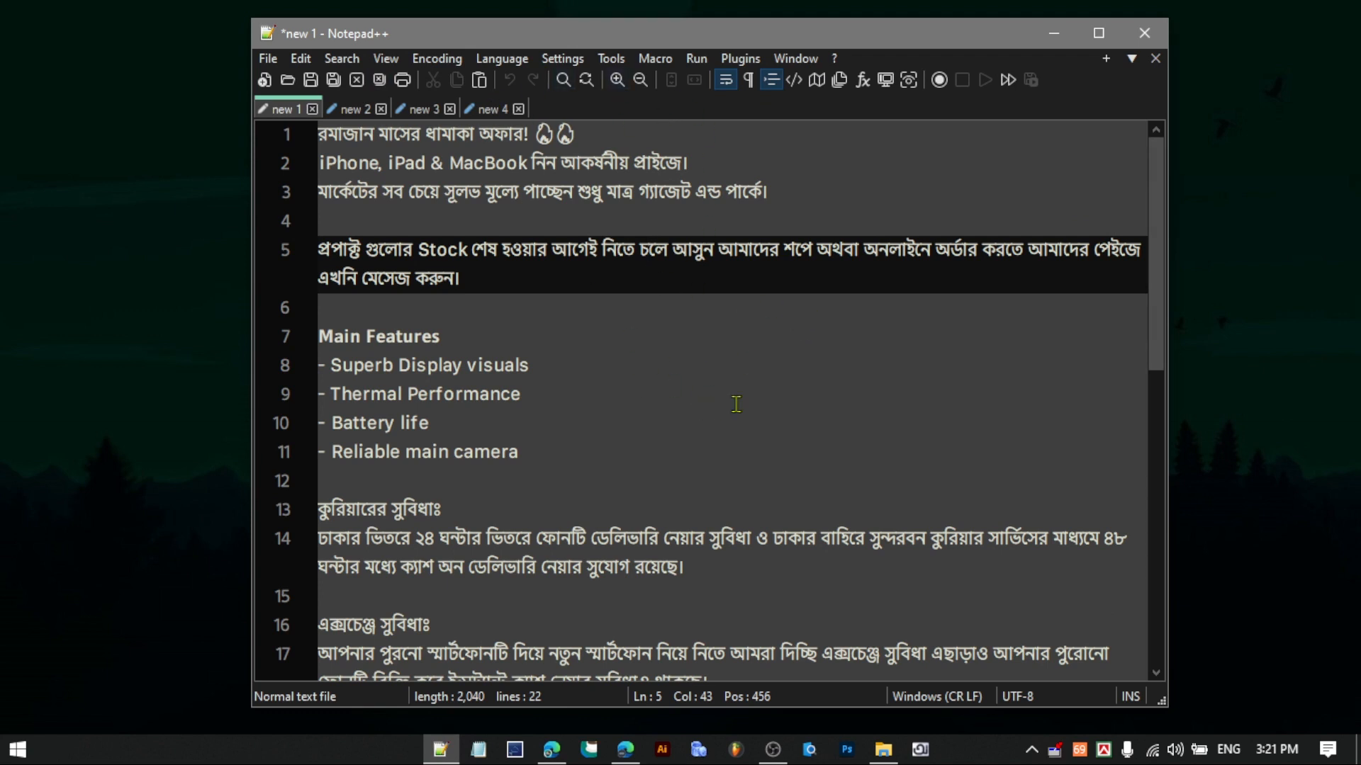
- Try hiding the tab bar in the general preferences, restore it, and make it vertical
click(566, 60)
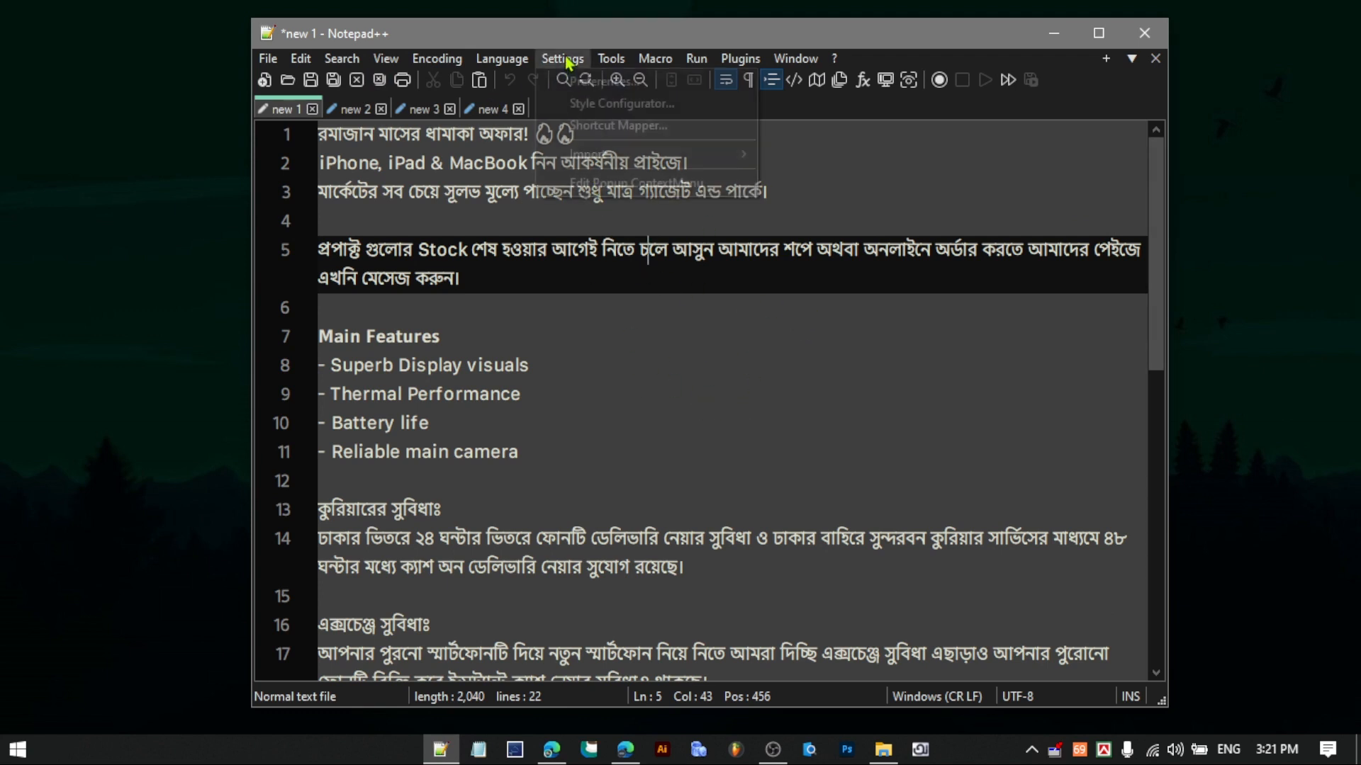
click(600, 82)
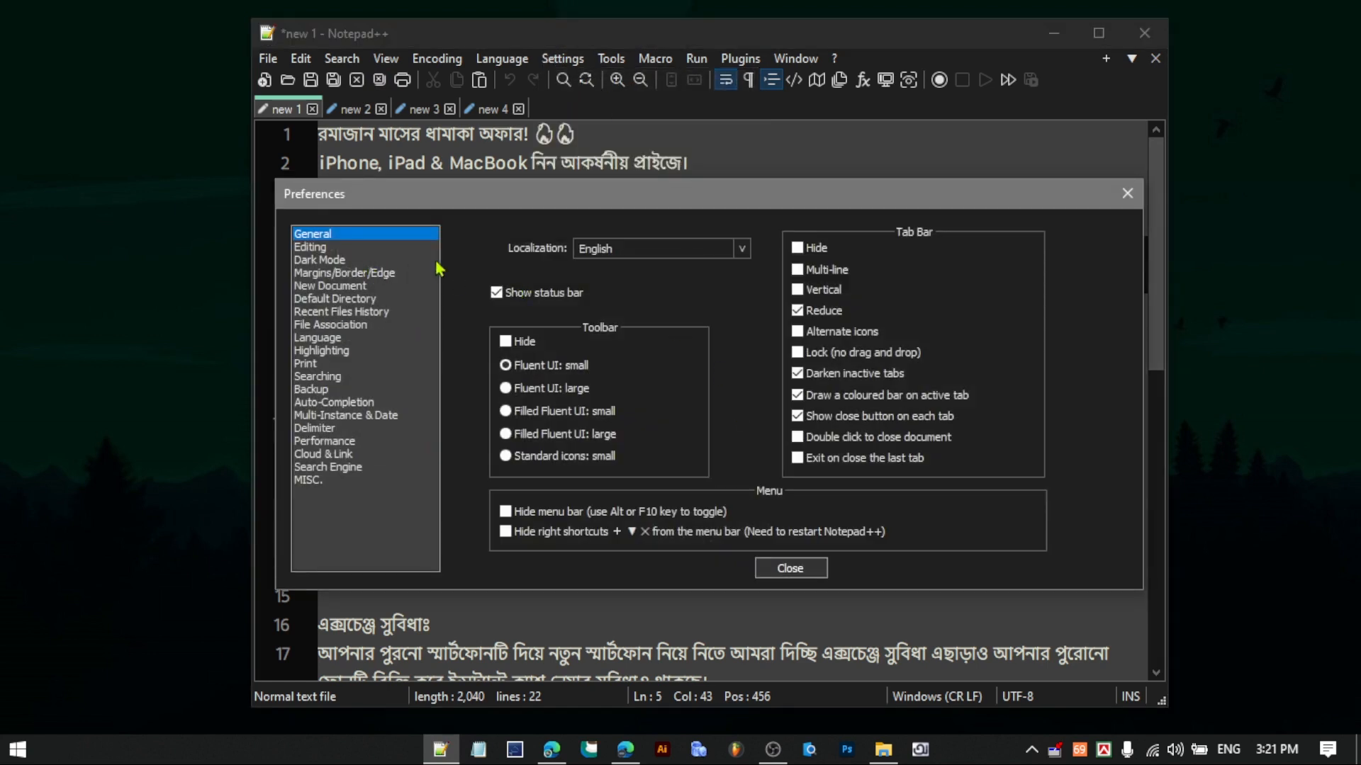
drag(544, 202, 585, 163)
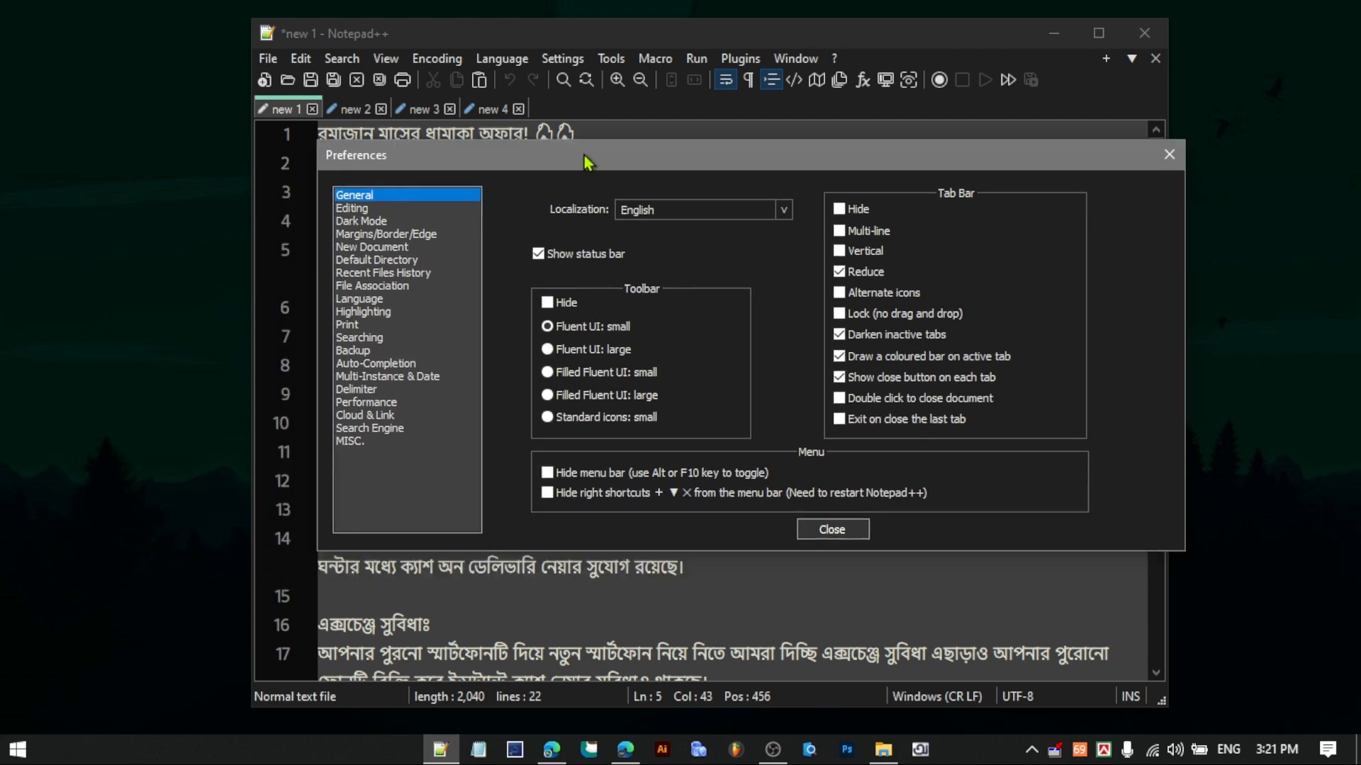
drag(834, 159, 846, 199)
click(850, 248)
click(851, 249)
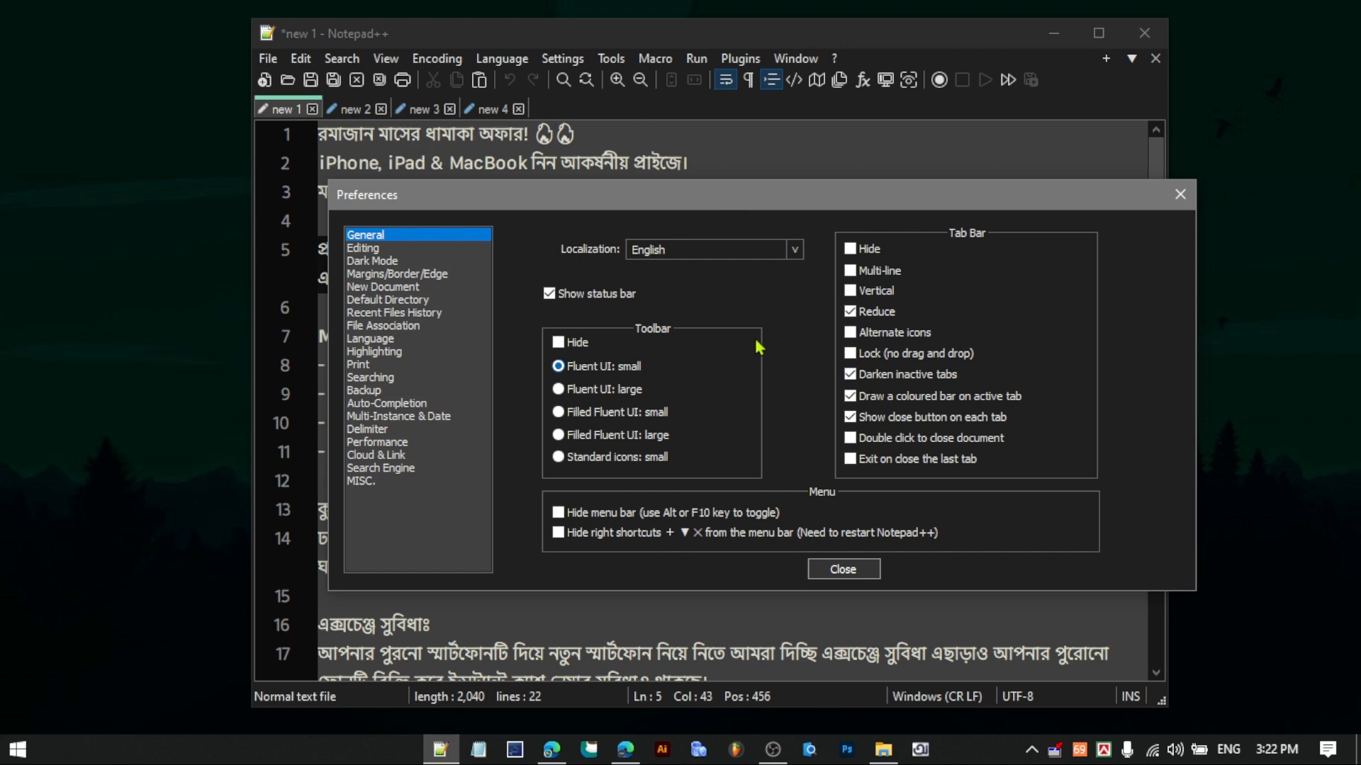
click(851, 291)
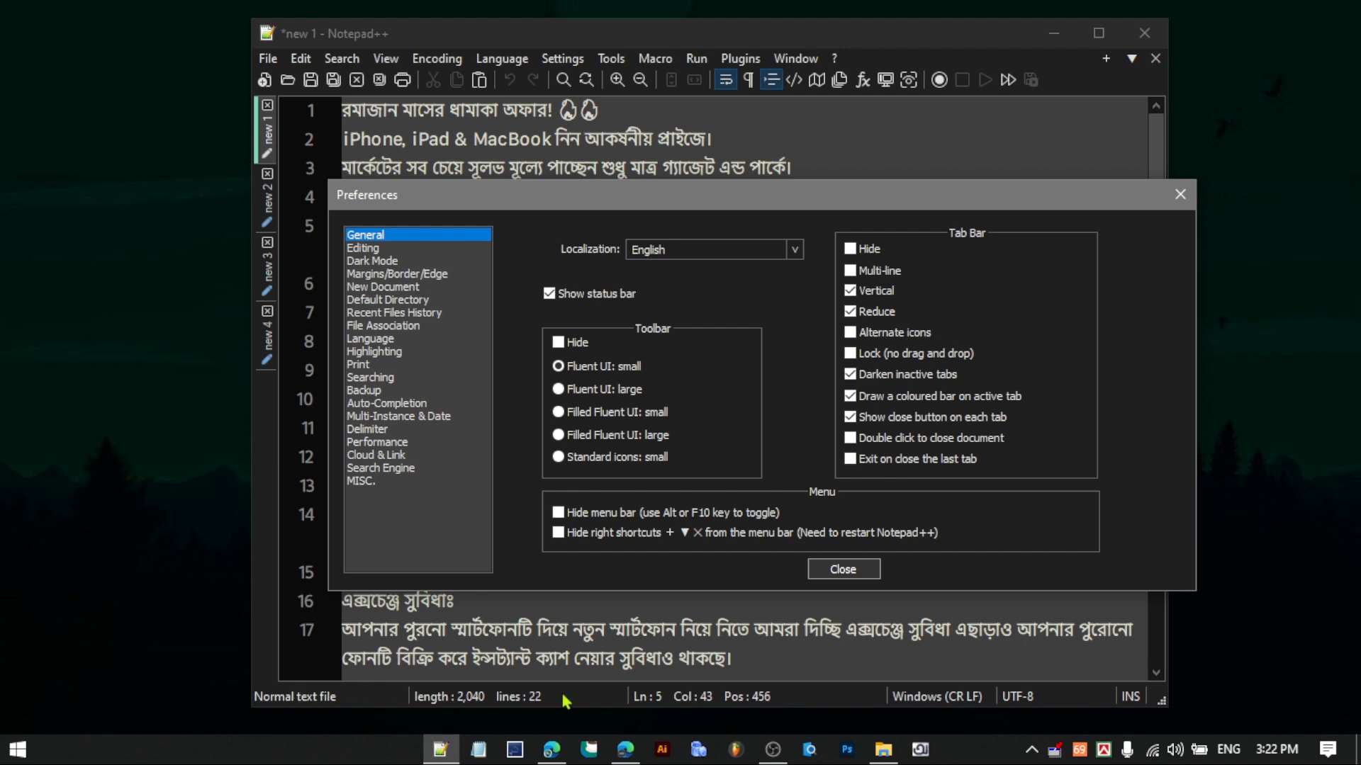
- Hide the status bar and the toolbar in the general preferences
click(550, 293)
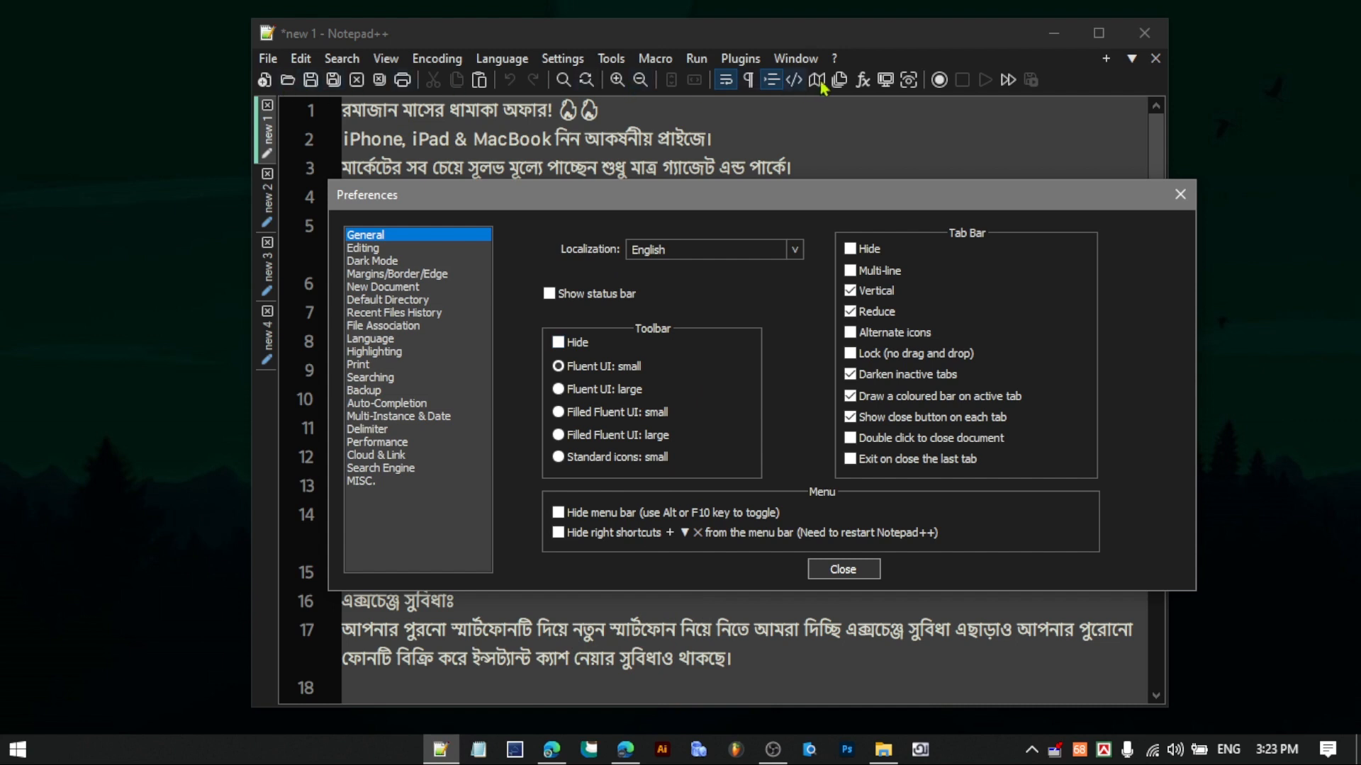
click(776, 82)
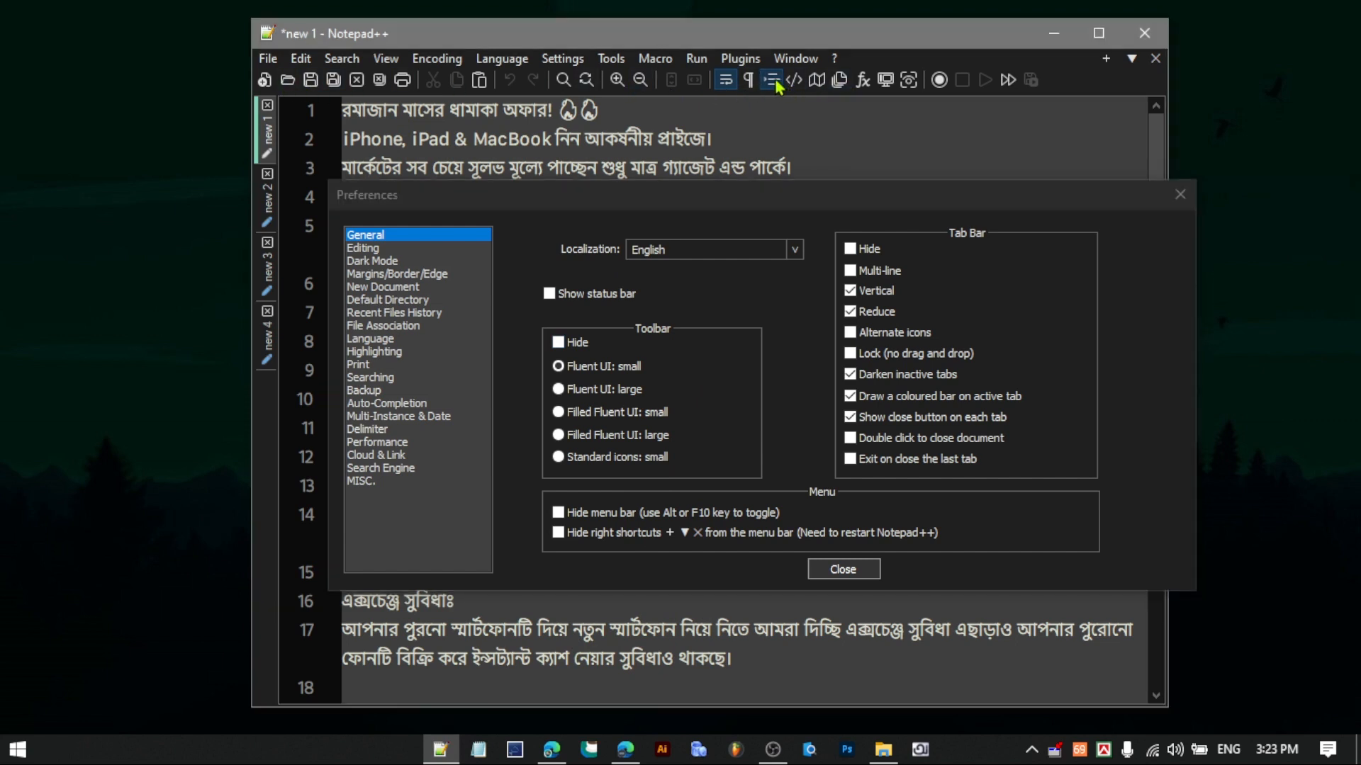
click(559, 343)
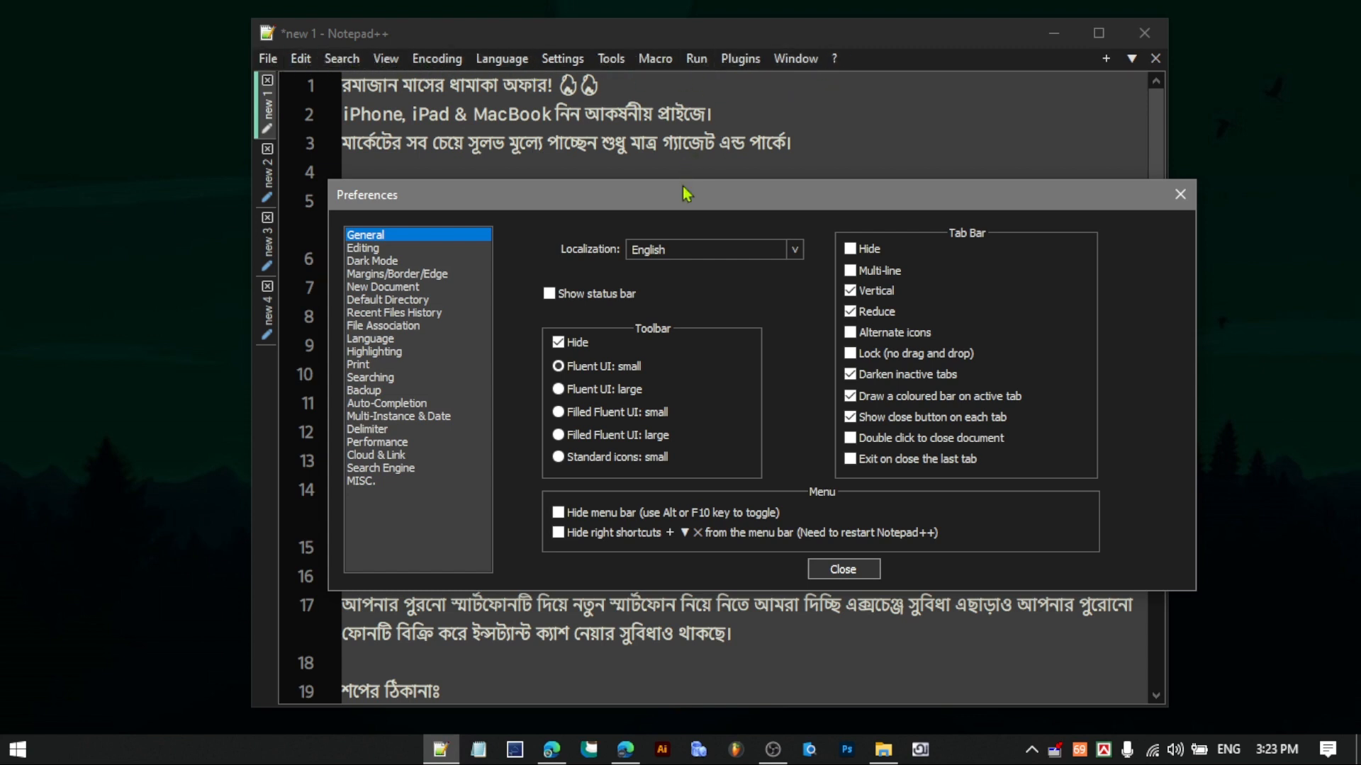
- Set the border width to 0 and the fold margin style to None, and enable No edge in the margin preferences
drag(684, 202, 743, 185)
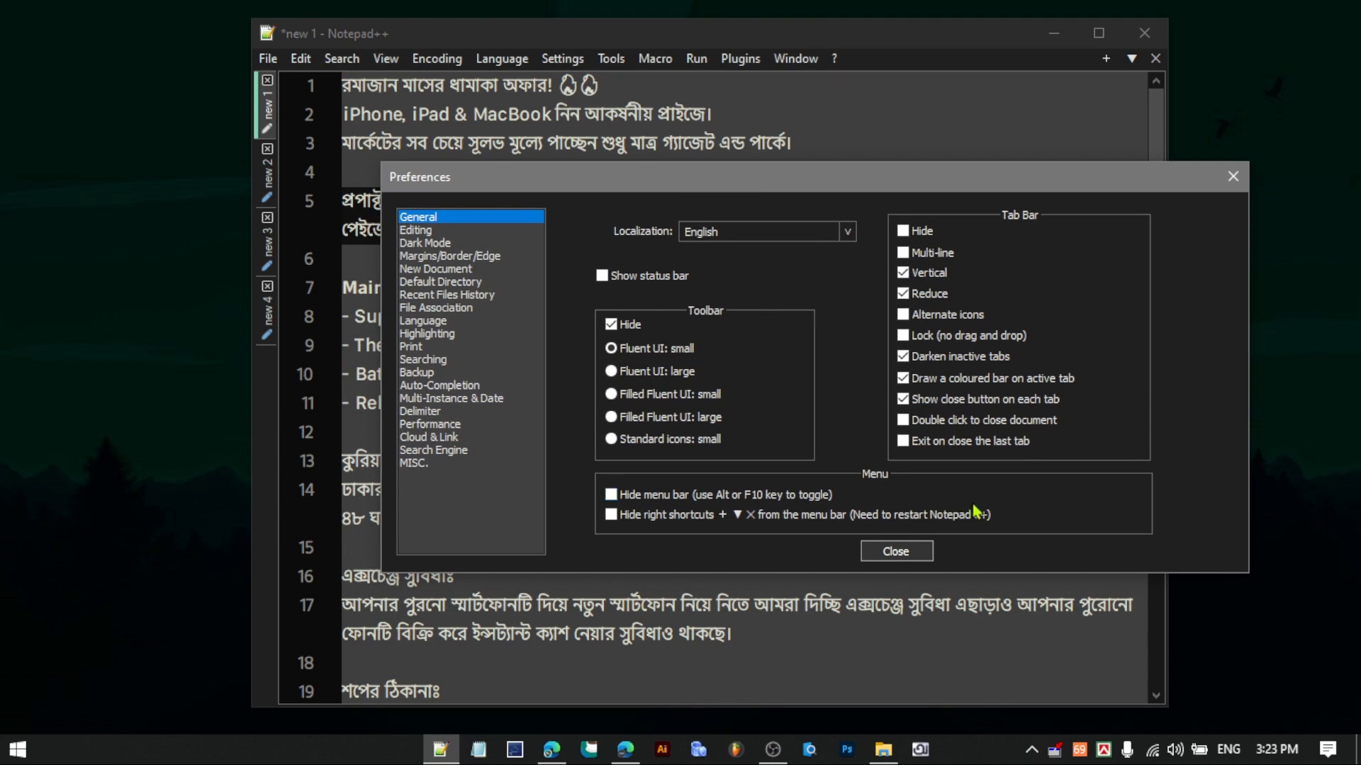
click(430, 256)
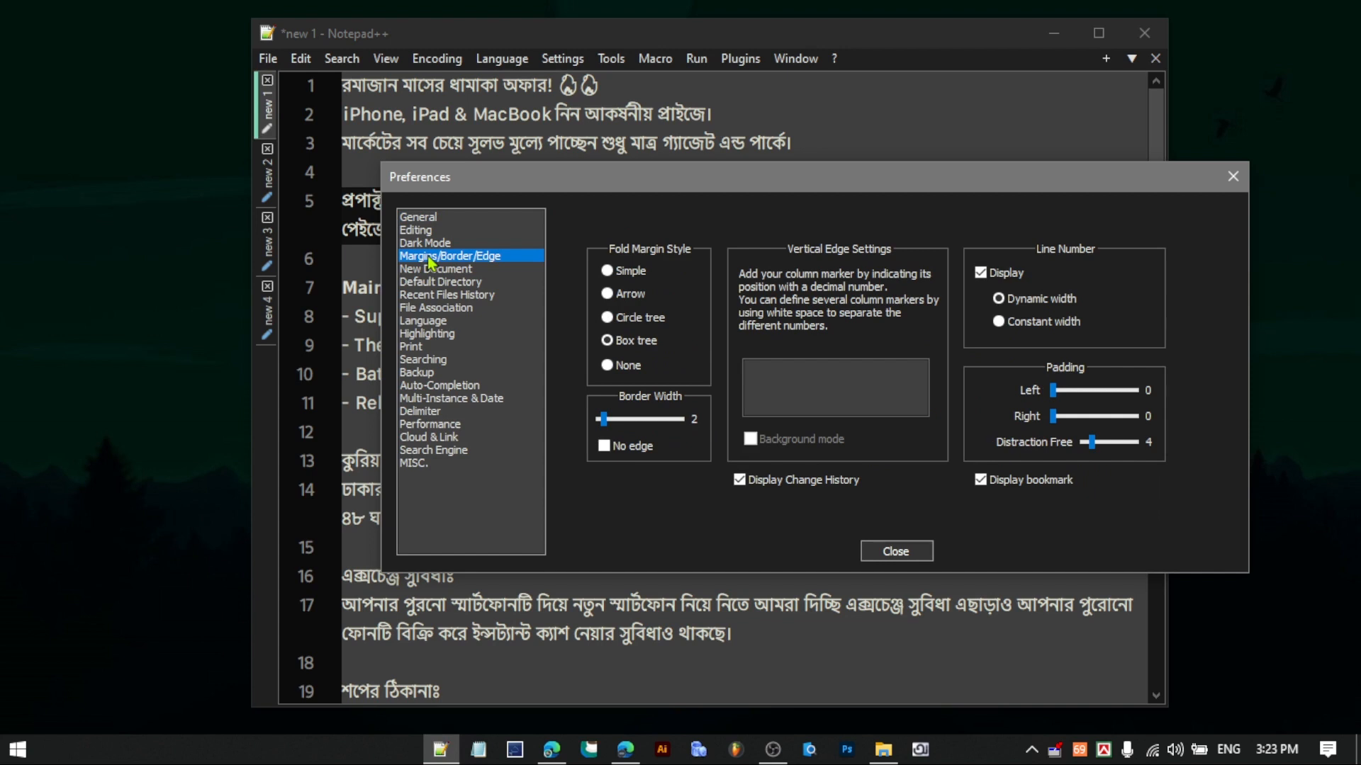
mouse_move(603, 419)
mouse_down()
mouse_move(644, 433)
mouse_move(591, 432)
mouse_up()
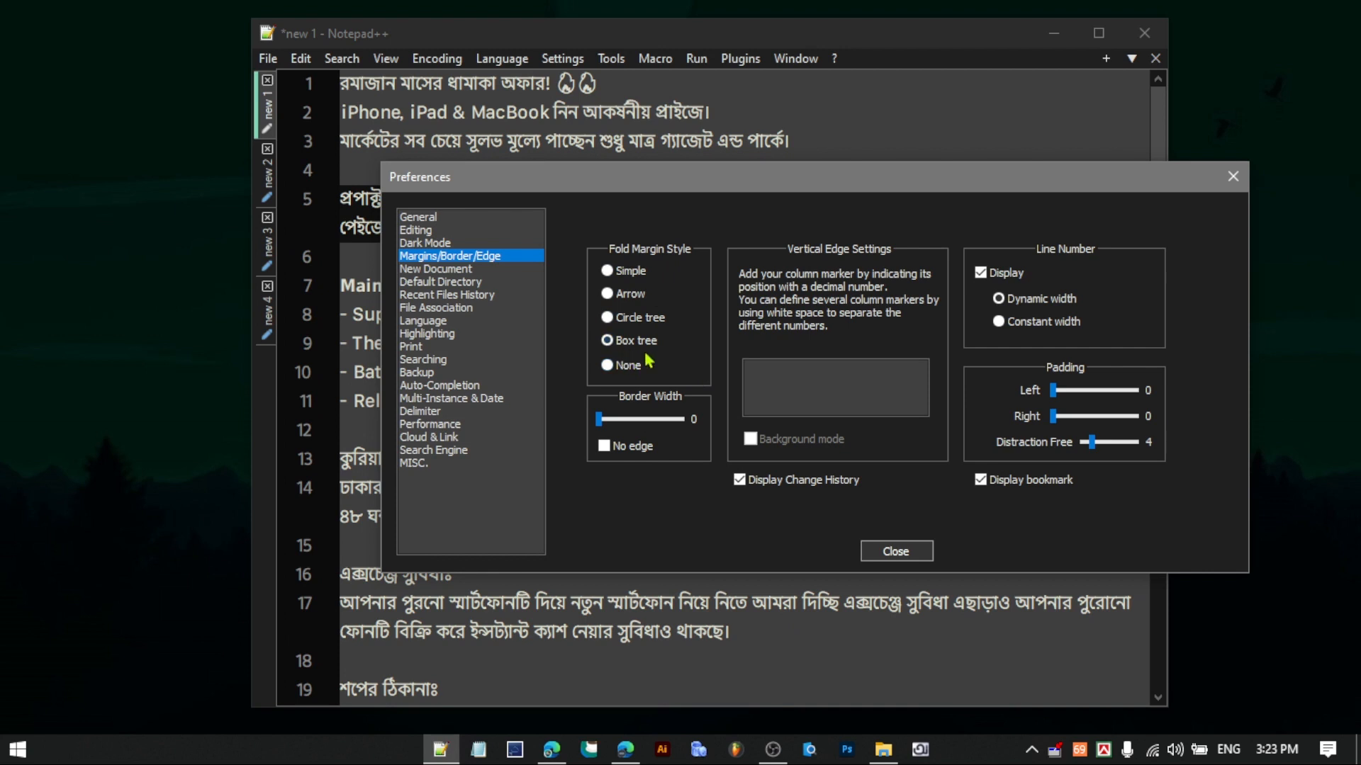
click(608, 367)
click(604, 446)
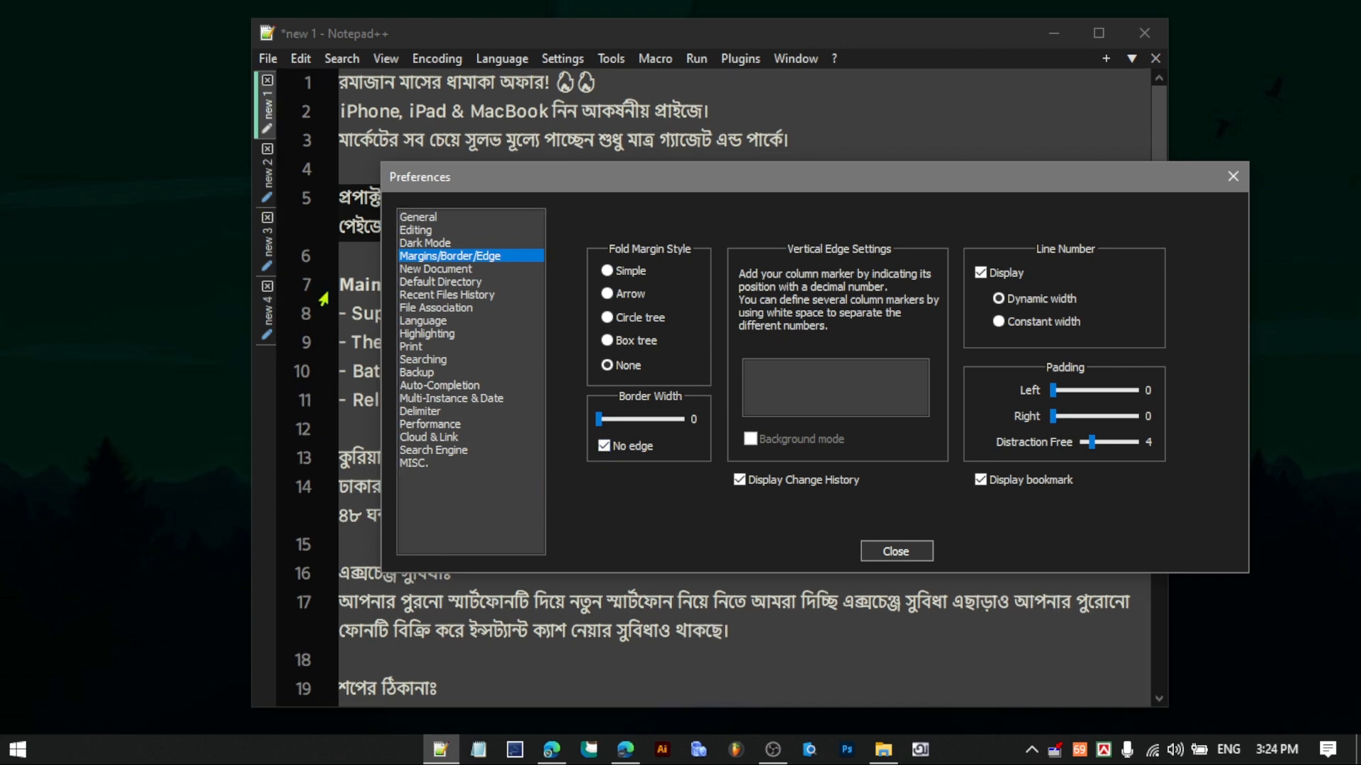
- Turn off No edge and Display Change History in the margin preferences
click(612, 454)
click(611, 448)
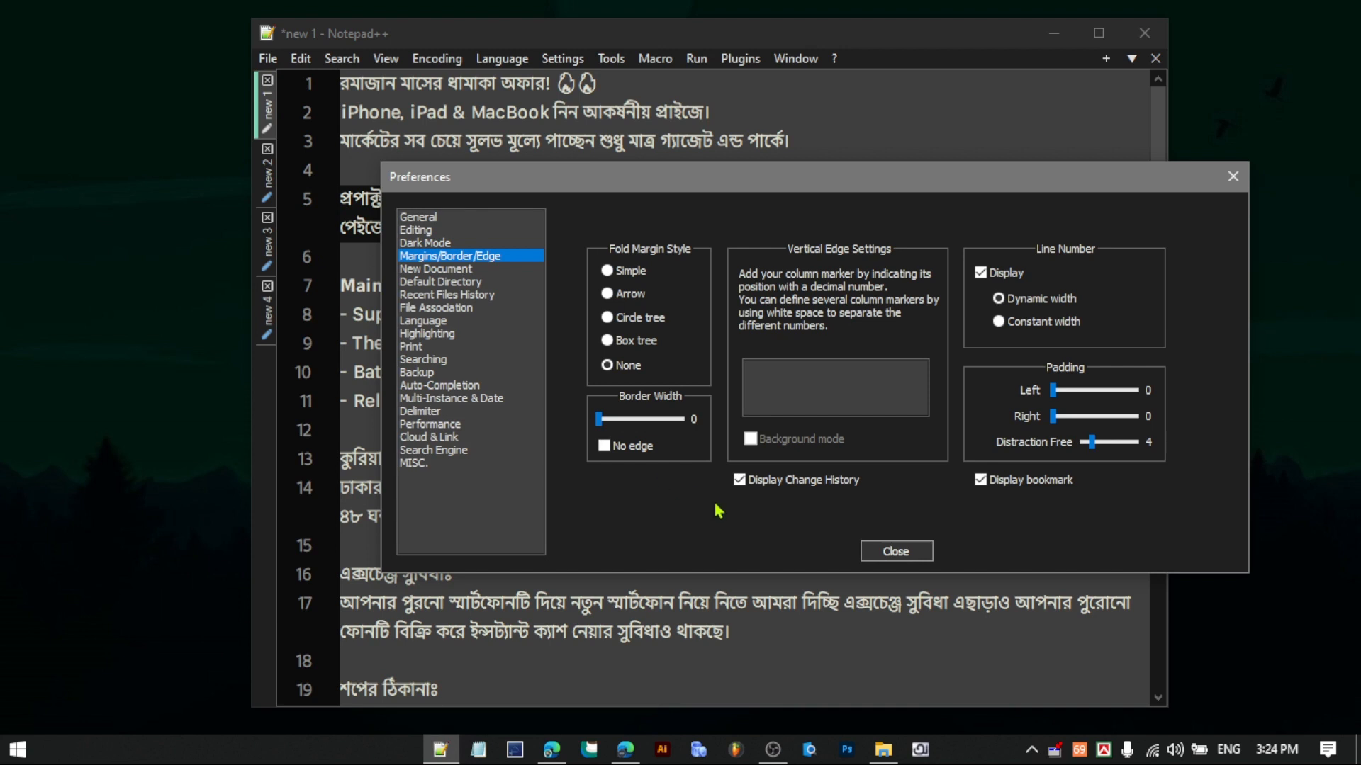
click(741, 482)
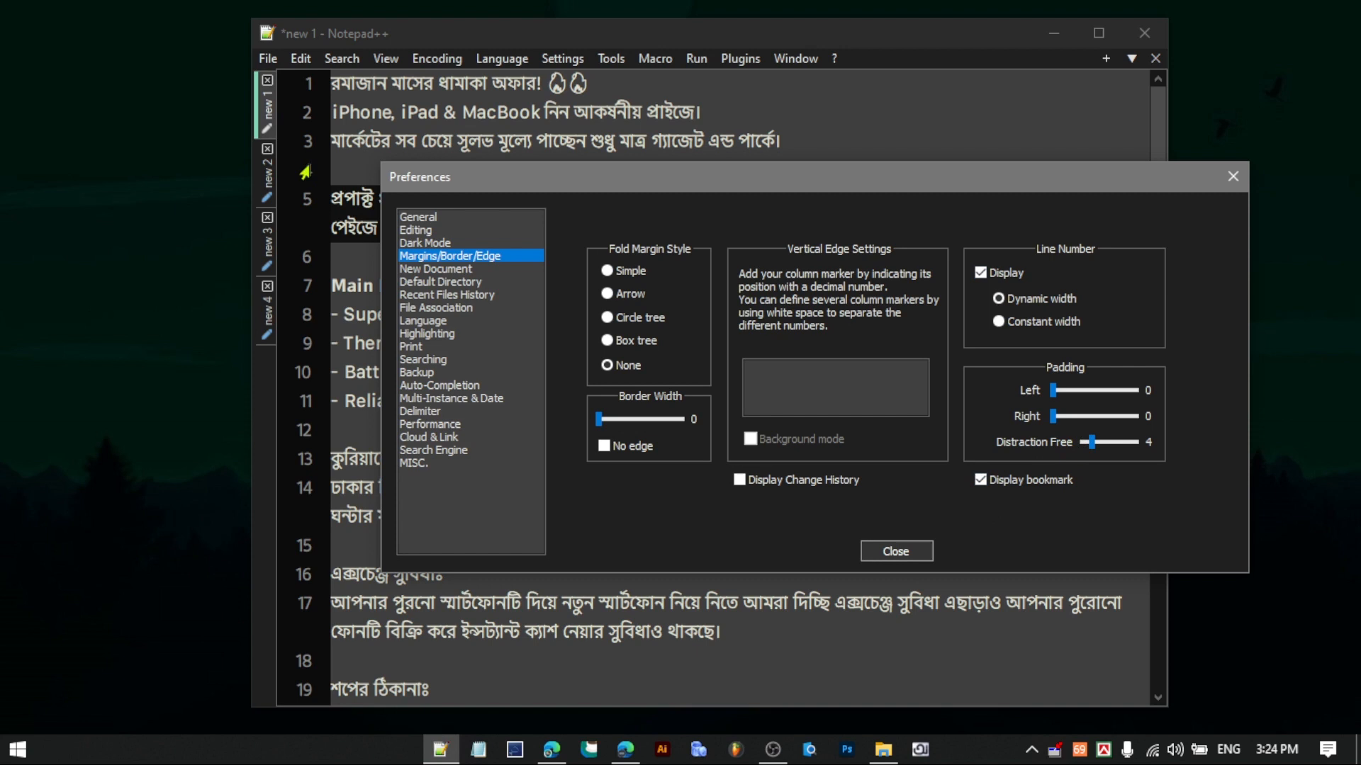
- Try hiding the line numbers in the margin preferences, and display them again
click(982, 274)
click(982, 274)
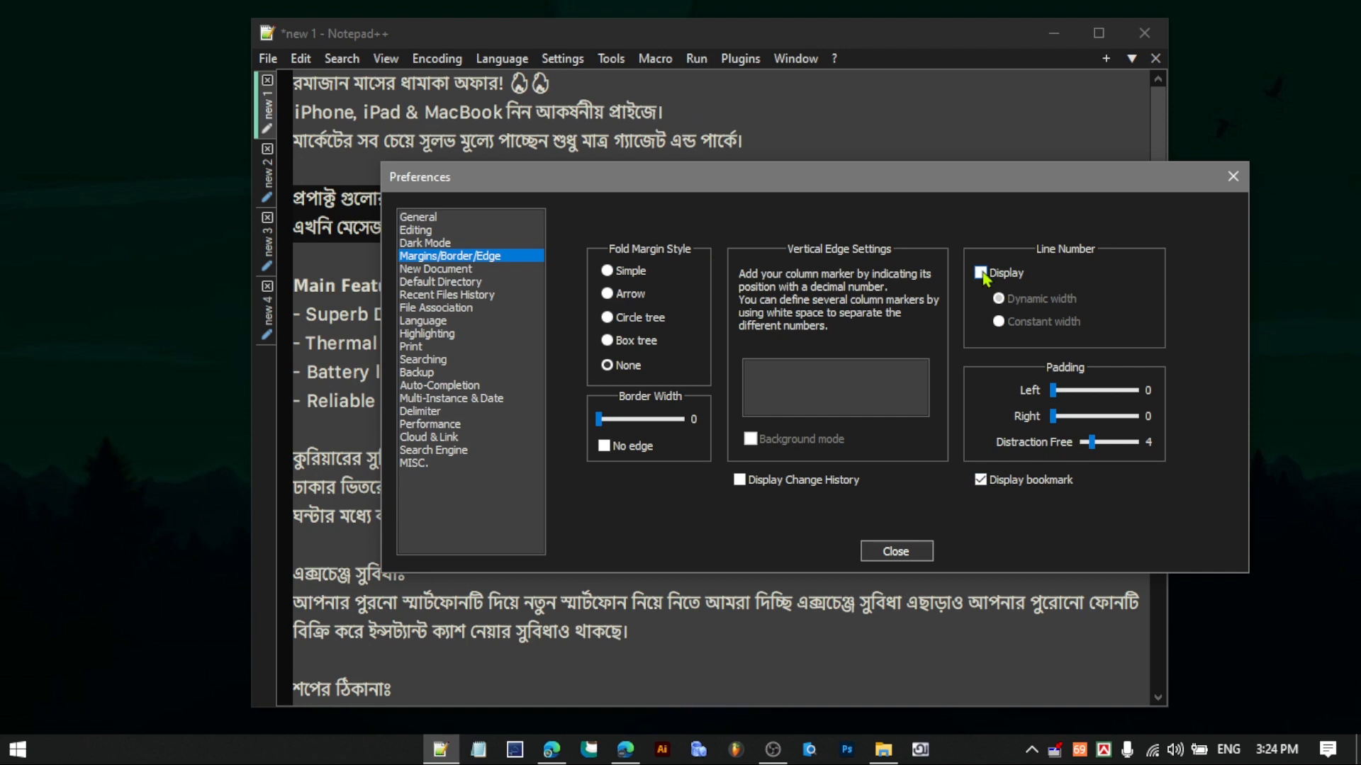
click(982, 274)
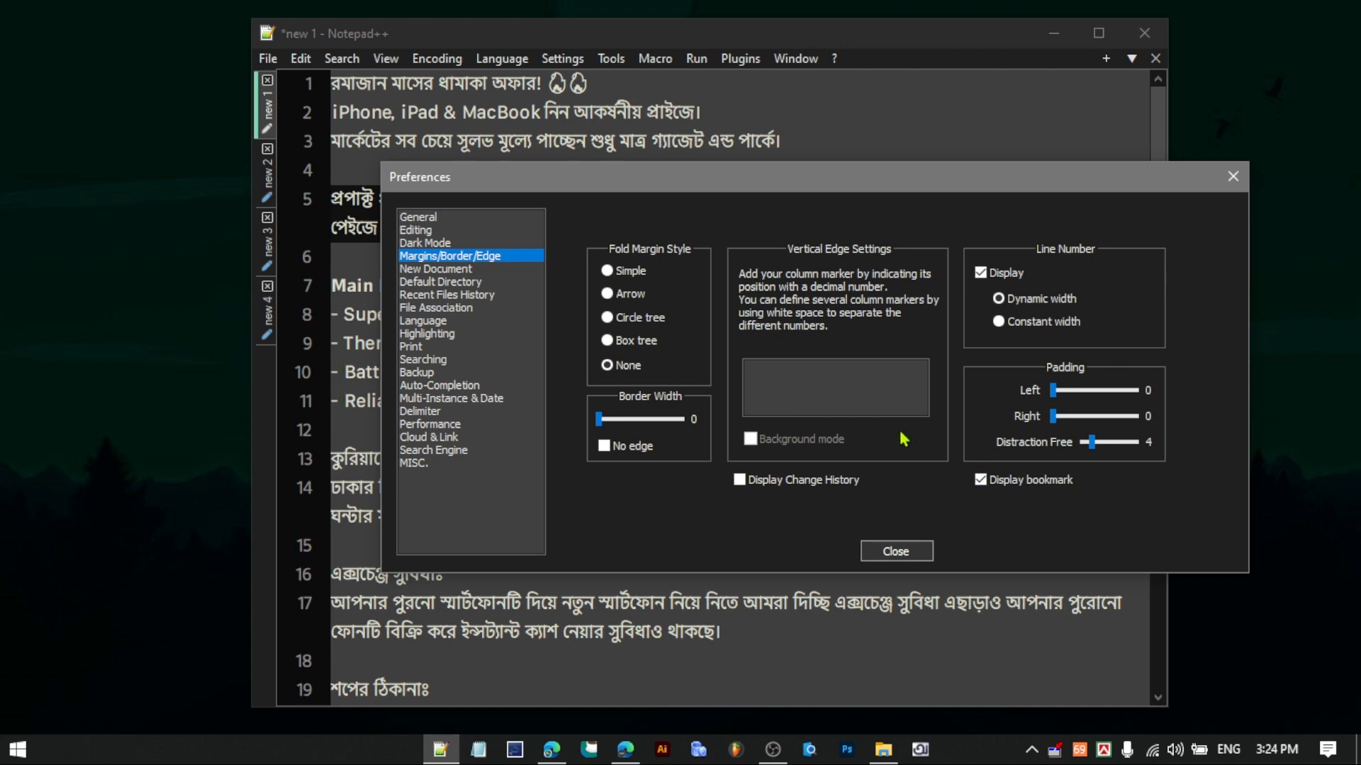
- Turn off Display bookmark and set the left padding to 6, also trying the right padding
click(981, 479)
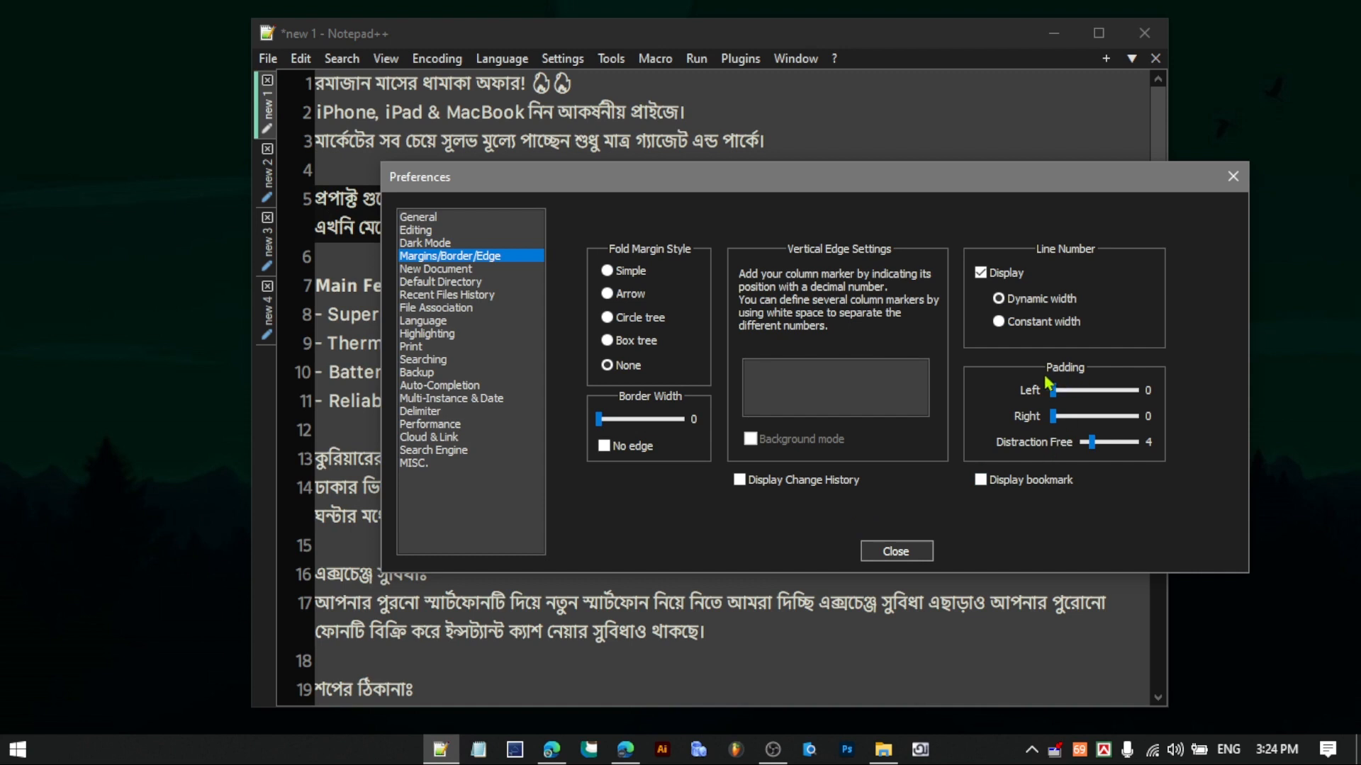
mouse_move(1056, 393)
mouse_down()
mouse_move(1090, 402)
mouse_move(1077, 402)
mouse_up()
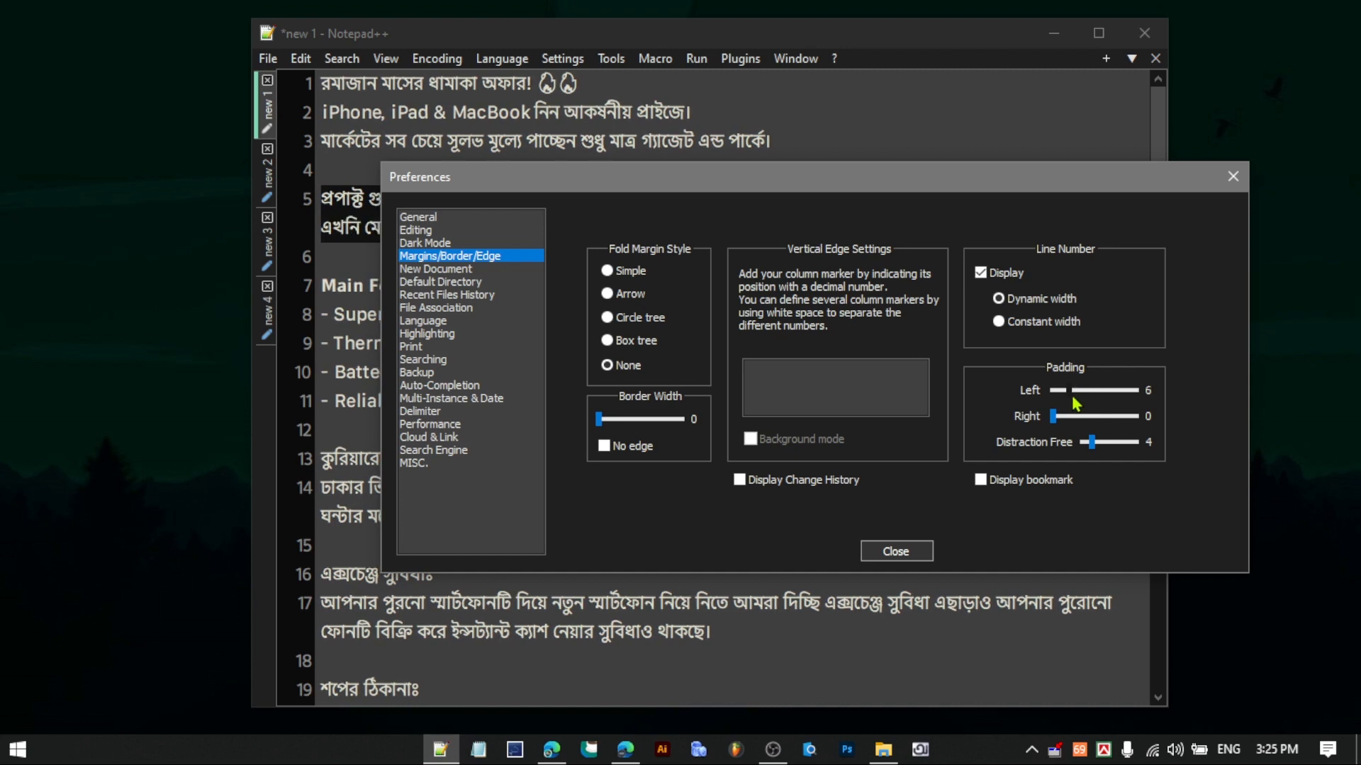
drag(1054, 418, 1044, 444)
- Hide the menu bar in the general preferences and close the preferences
drag(658, 188, 631, 192)
click(473, 243)
click(476, 229)
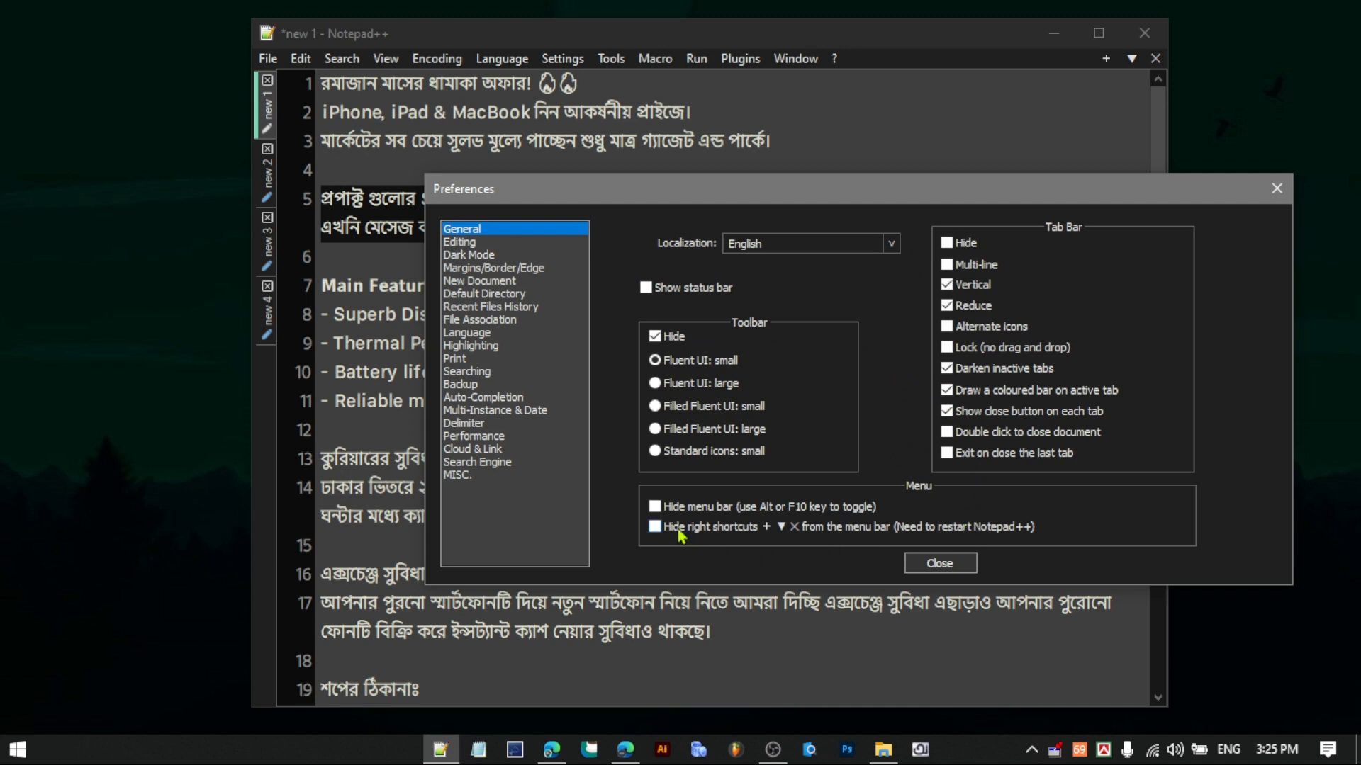
click(654, 507)
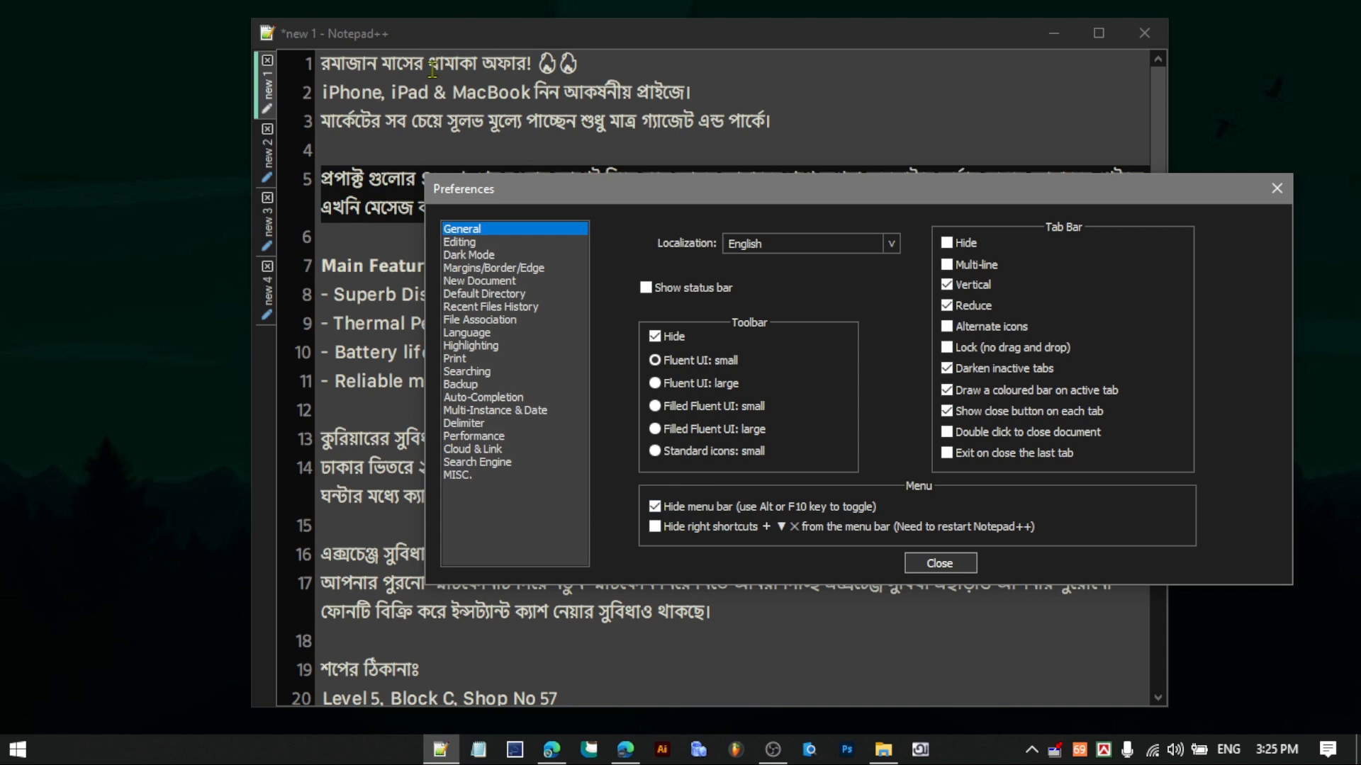
click(931, 565)
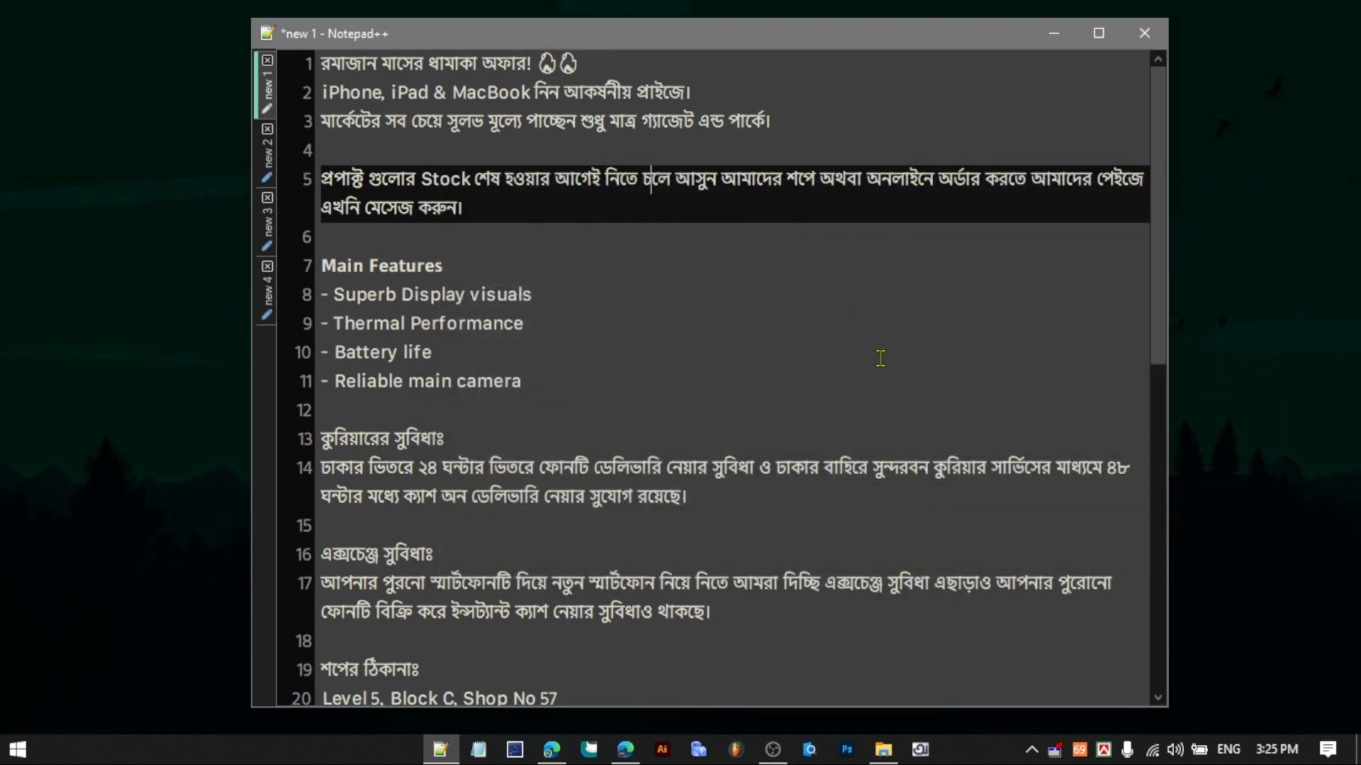
- Look through the new 1 note and the area above its first line with the menu bar hidden
scroll(783, 324, down, 8)
scroll(784, 325, up, 8)
click(647, 117)
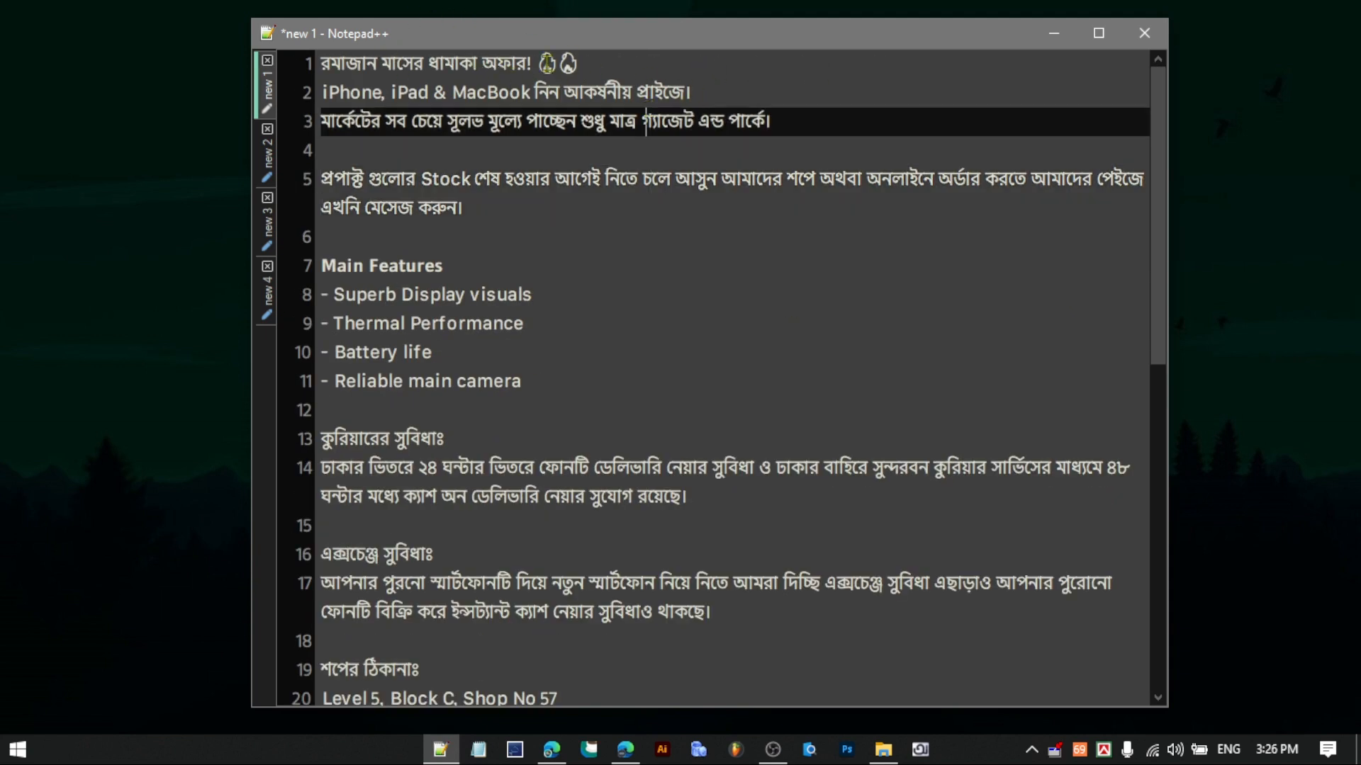
right_click(438, 47)
key(Escape)
right_click(444, 53)
click(426, 55)
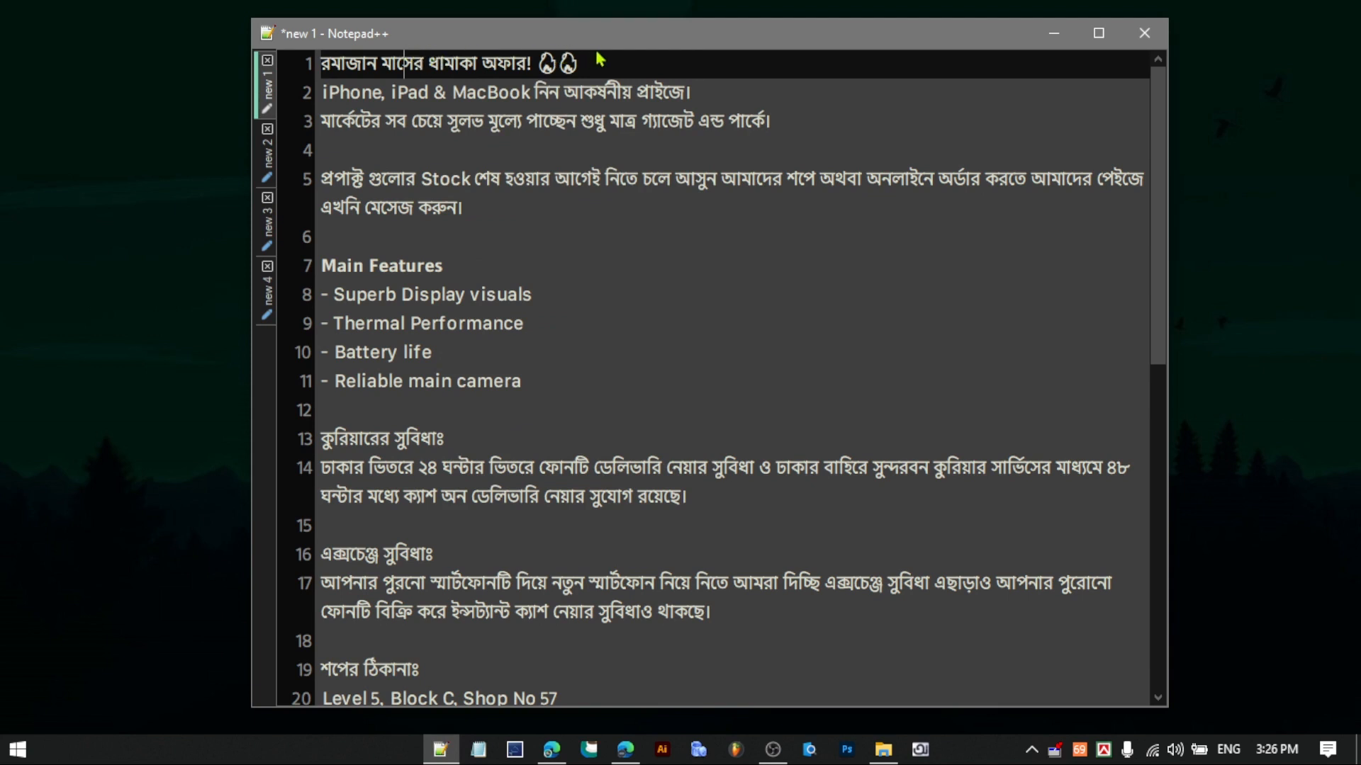
click(553, 234)
scroll(853, 222, down, 4)
scroll(852, 223, up, 4)
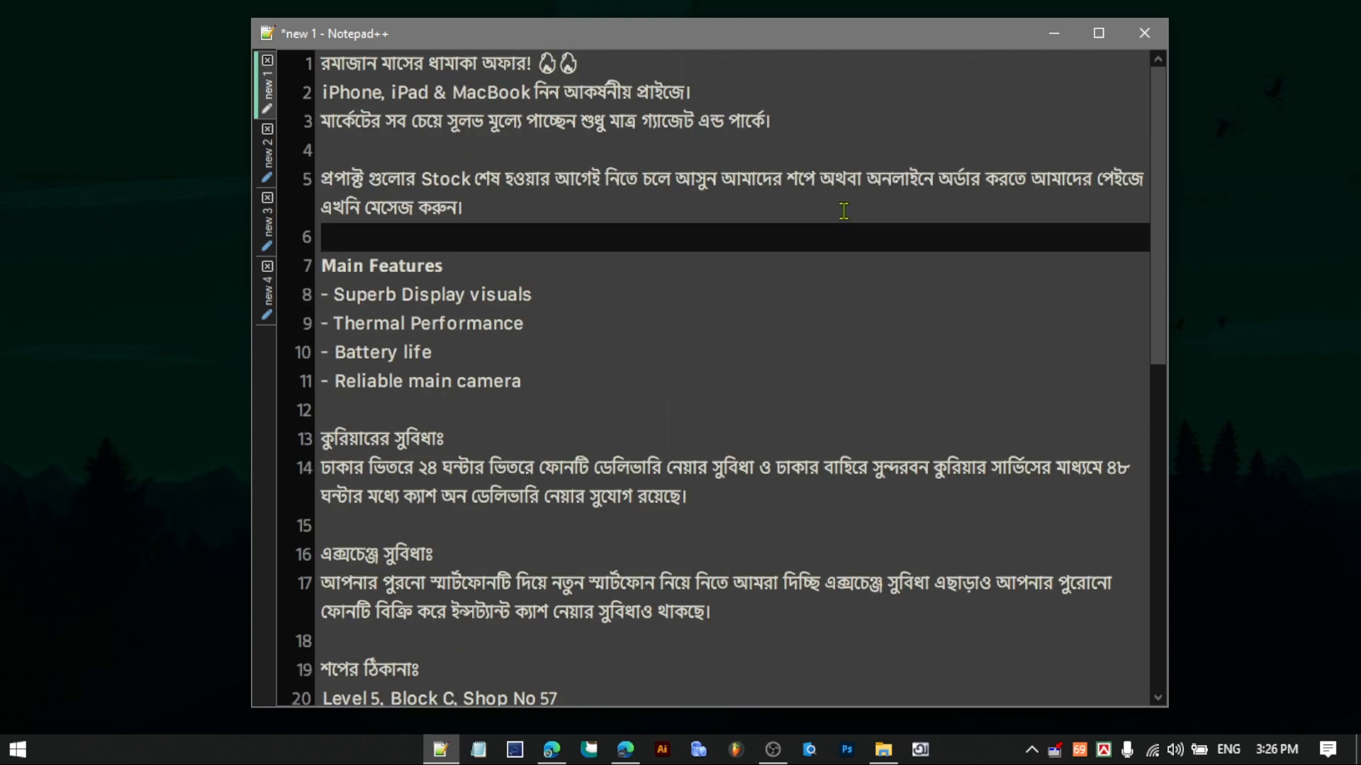
- Toggle the hidden menu bar on and off several times, leaving it hidden
key(alt)
key(alt)
key(alt)
click(660, 204)
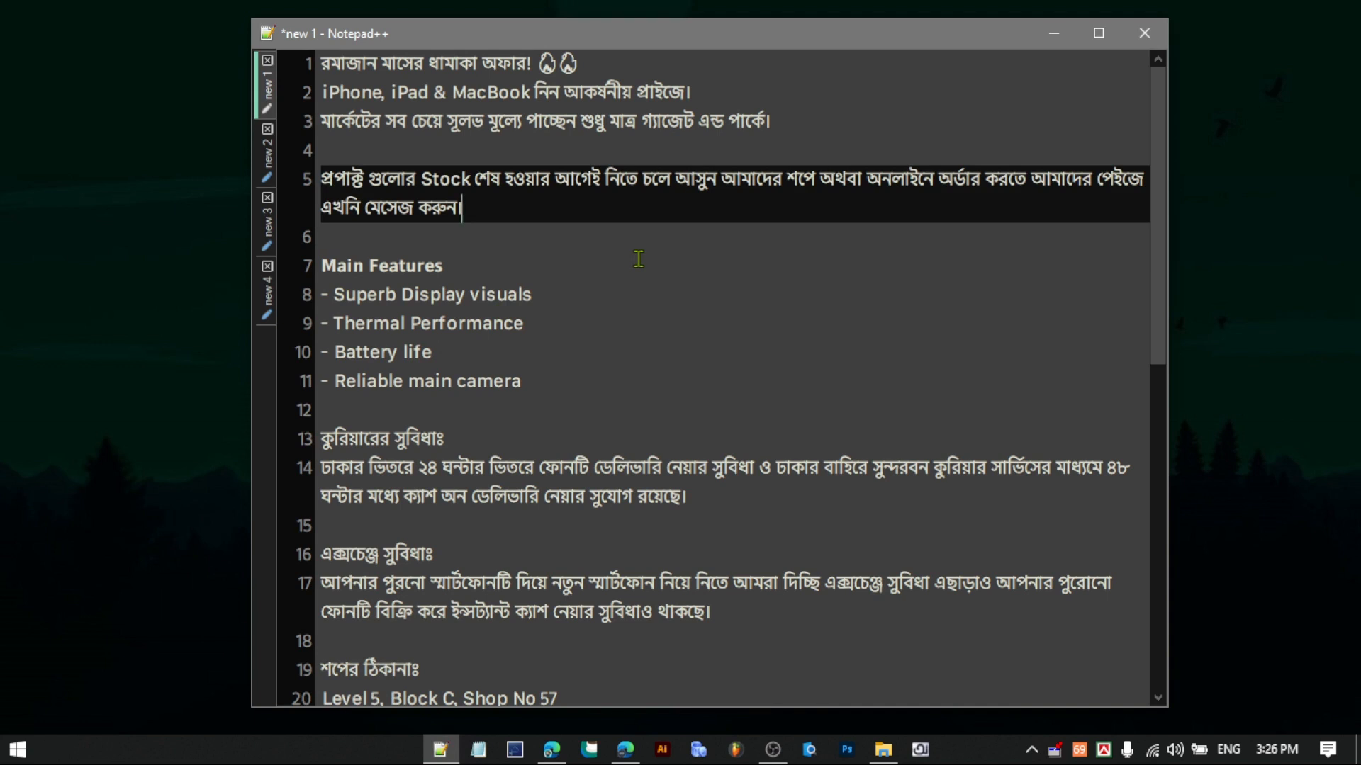
key(alt)
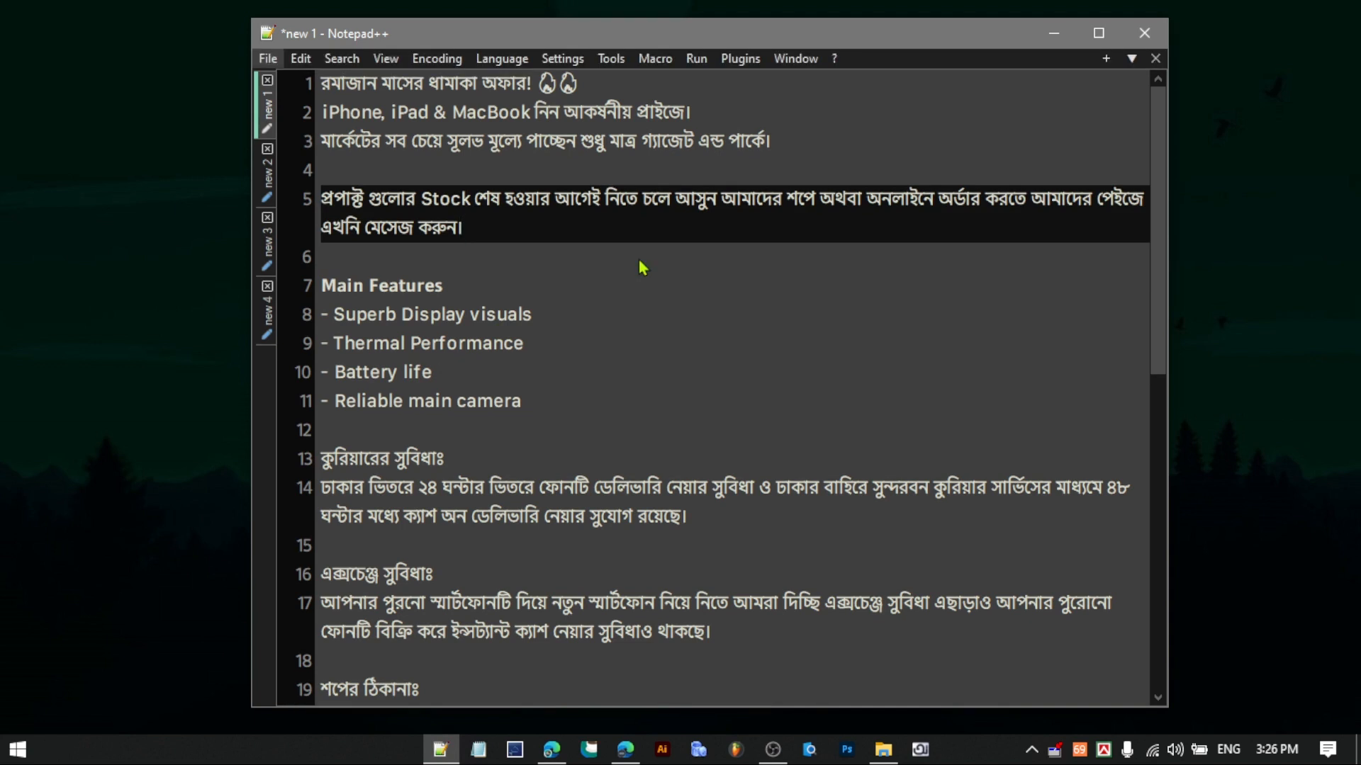
key(alt)
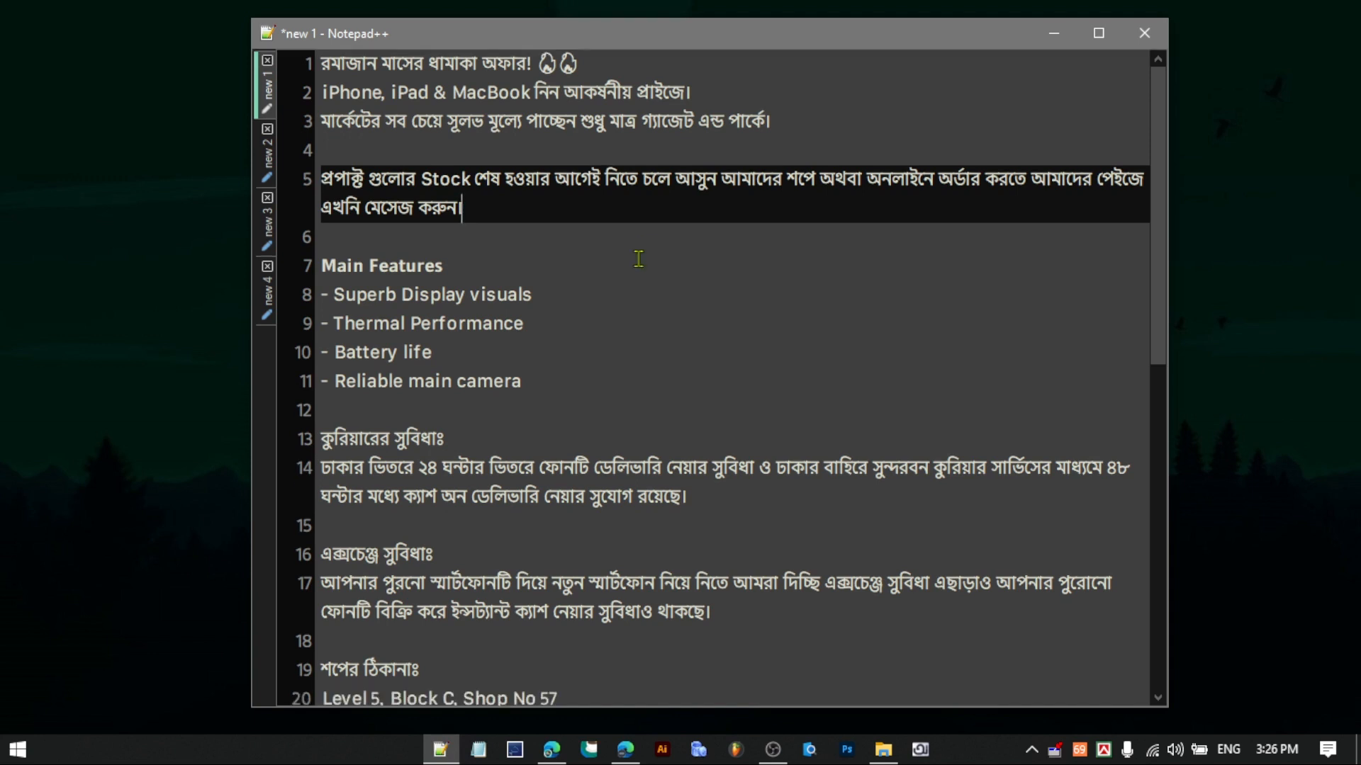
key(alt)
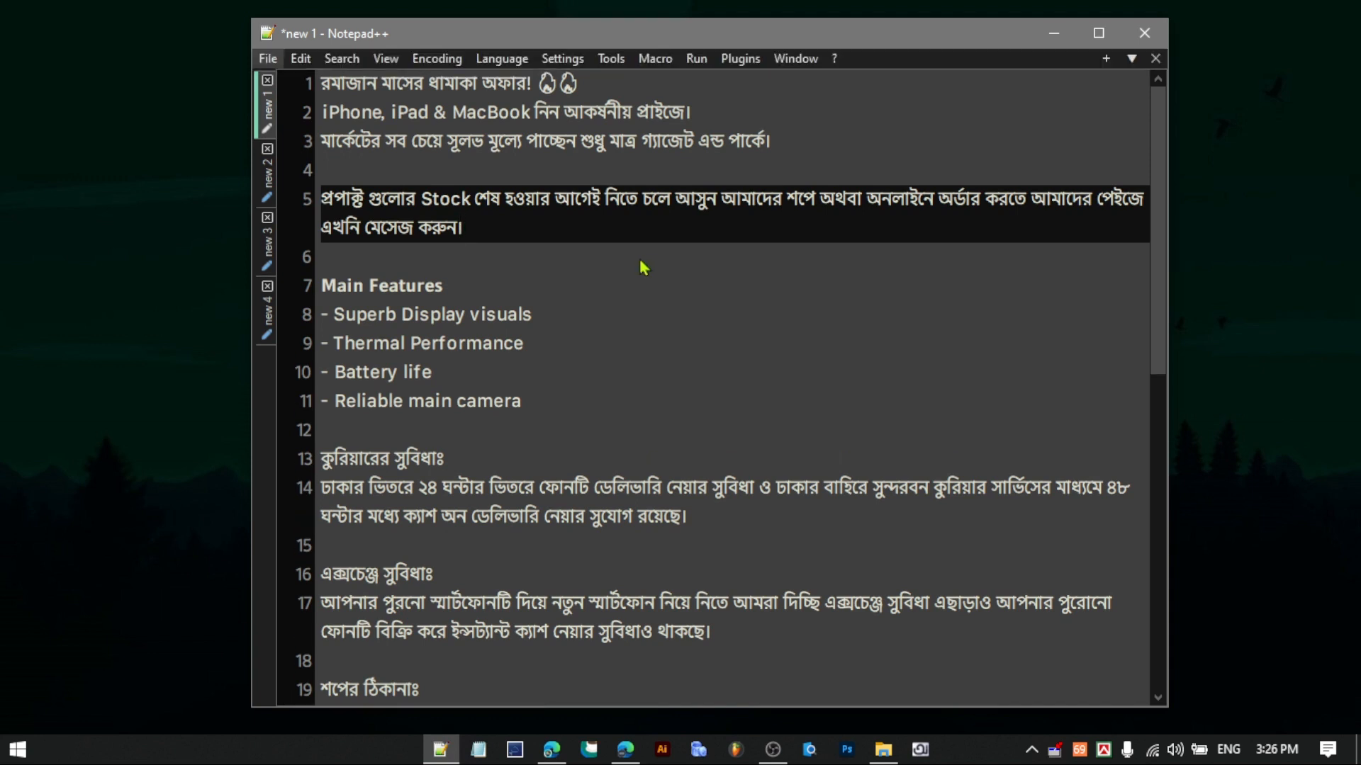
key(alt)
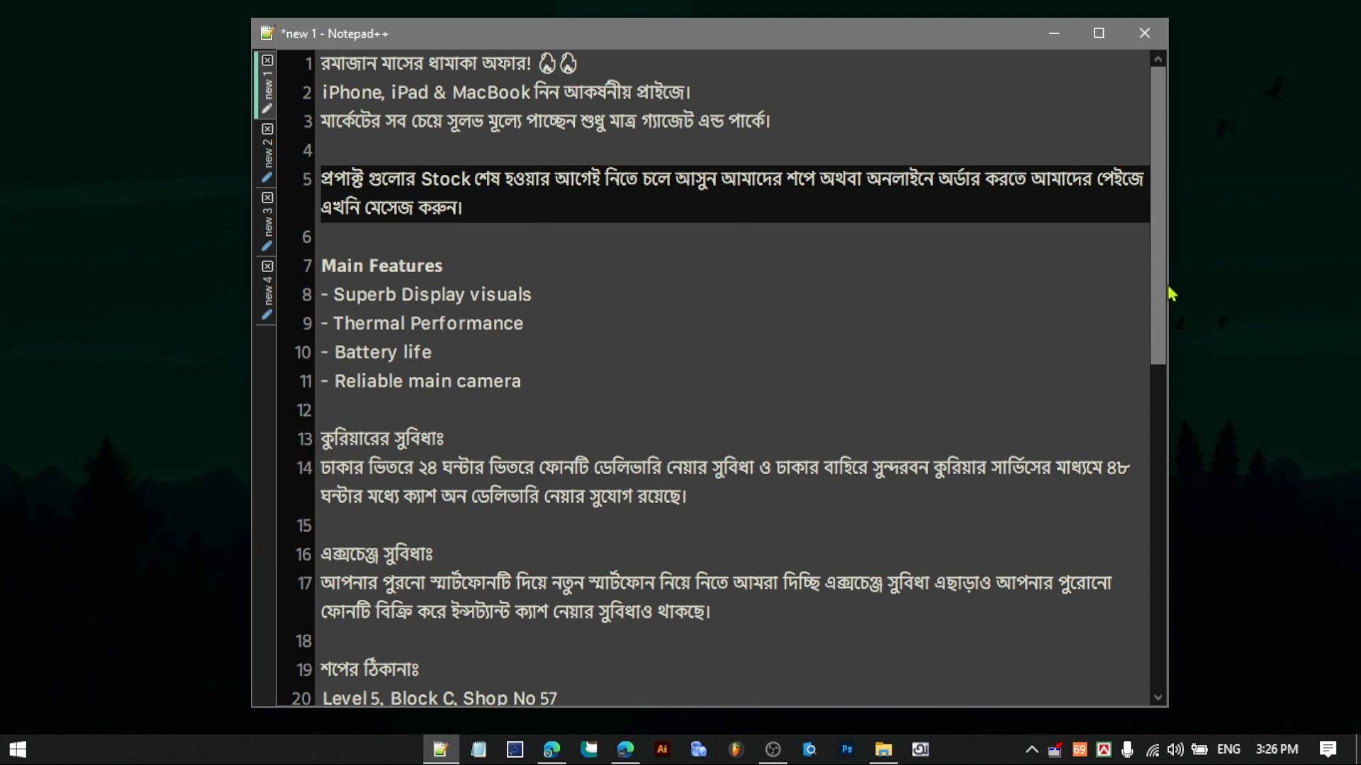
- Make the editor window narrower, to about half its width plus a bit, and move it to the middle of the screen
drag(1169, 294, 821, 305)
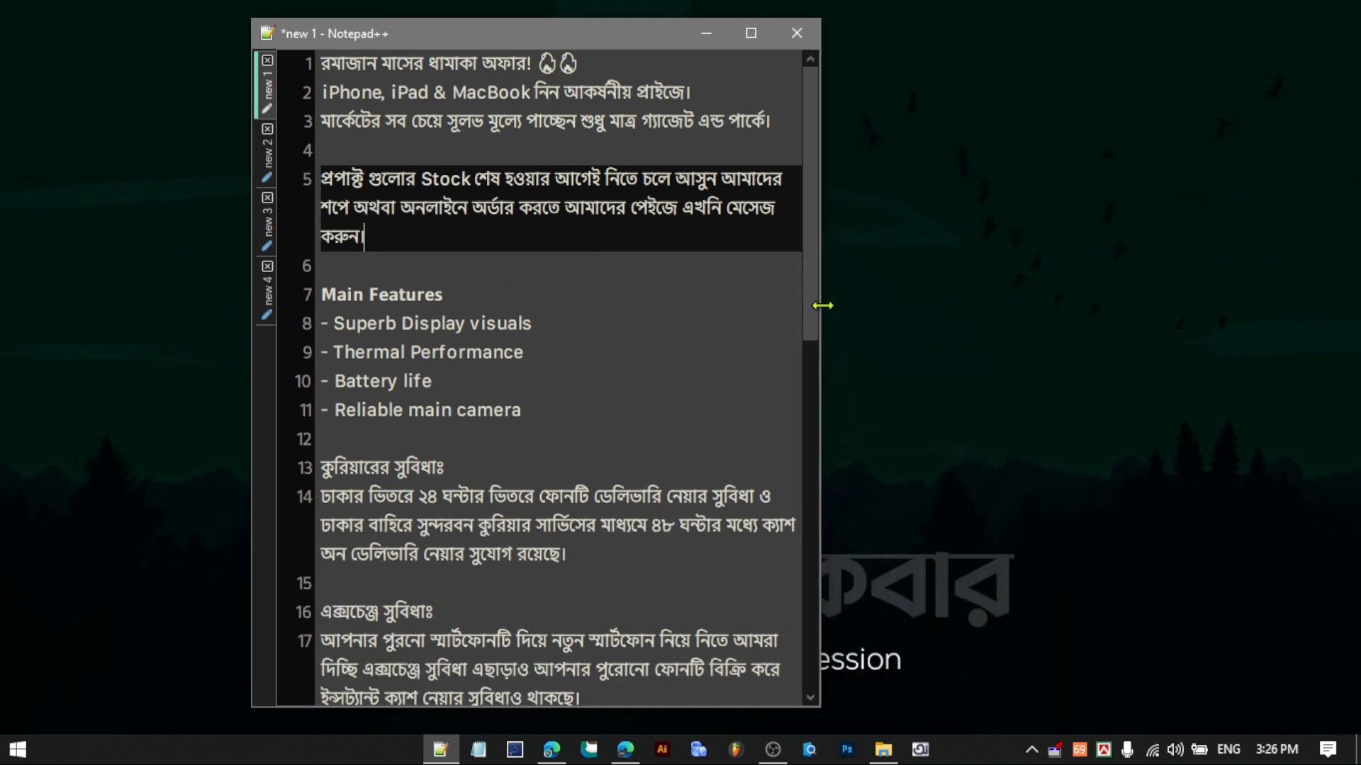
drag(614, 44, 744, 57)
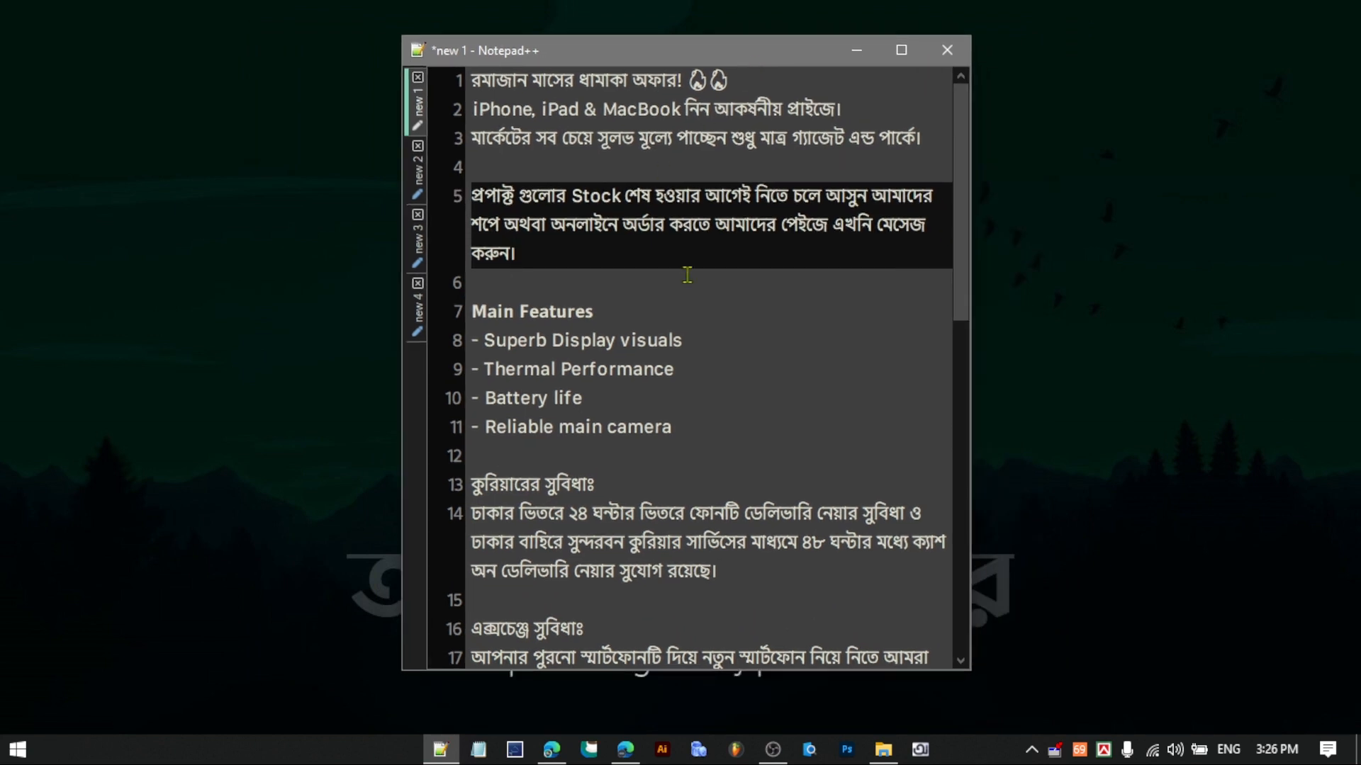
- Close Notepad++ without saving the open notes and relaunch it to check that they persist
click(947, 50)
right_click(585, 136)
click(619, 195)
click(440, 749)
click(709, 110)
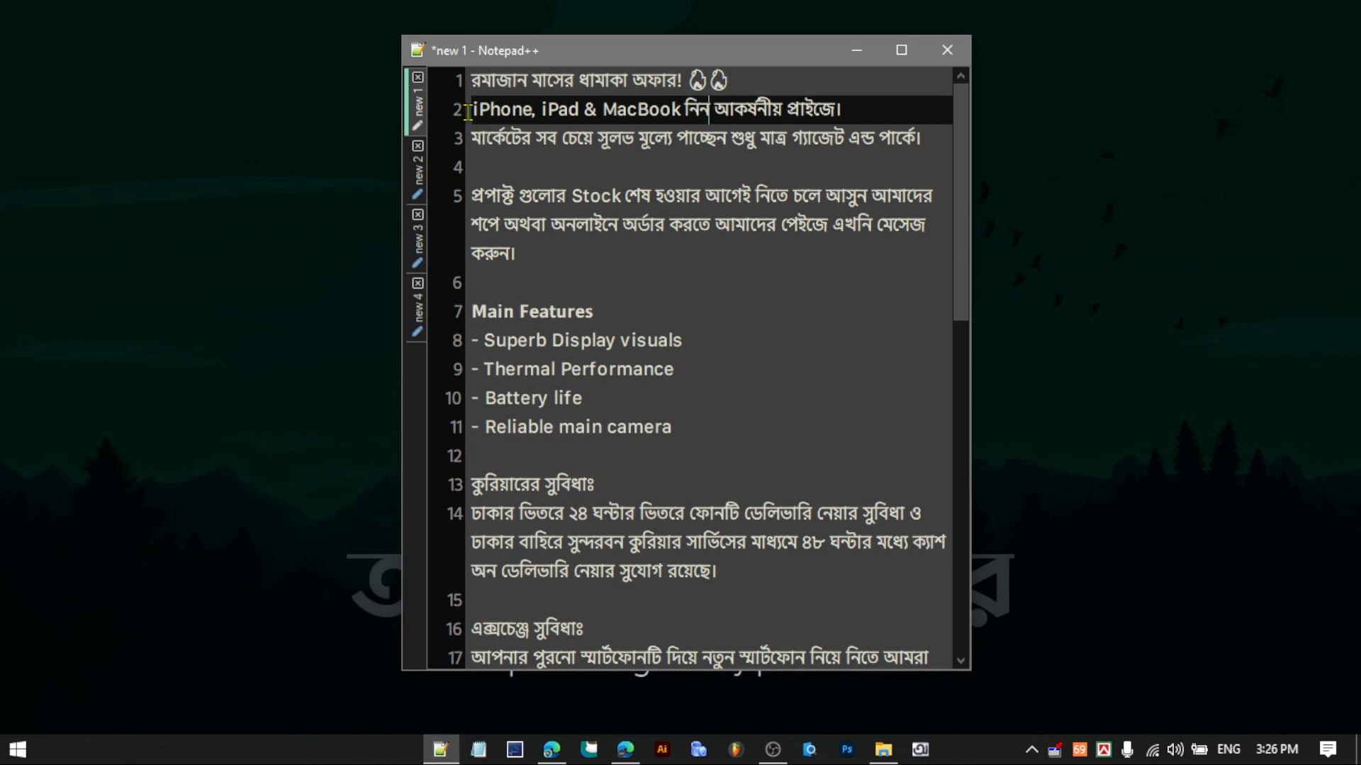
- Close the notes new 2, new 3 and new 4 without saving them
click(418, 146)
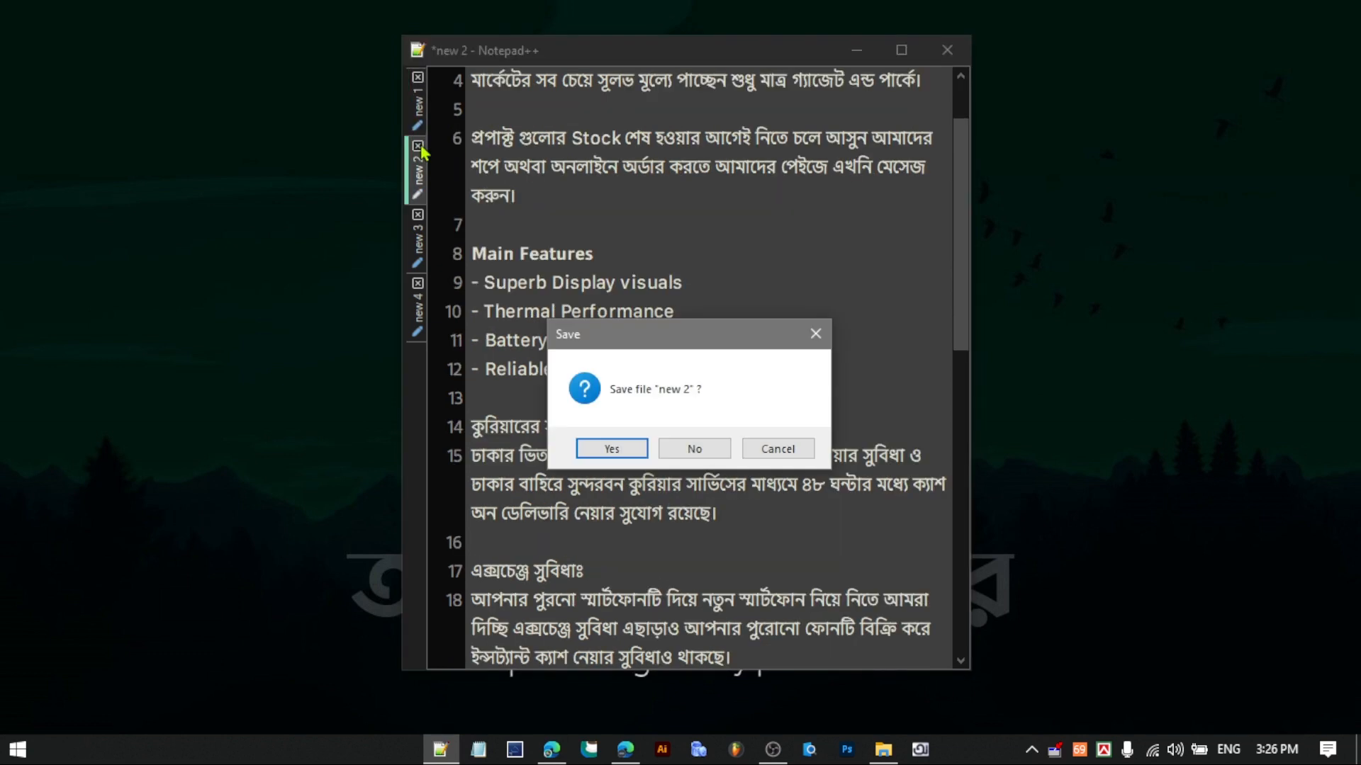
click(694, 449)
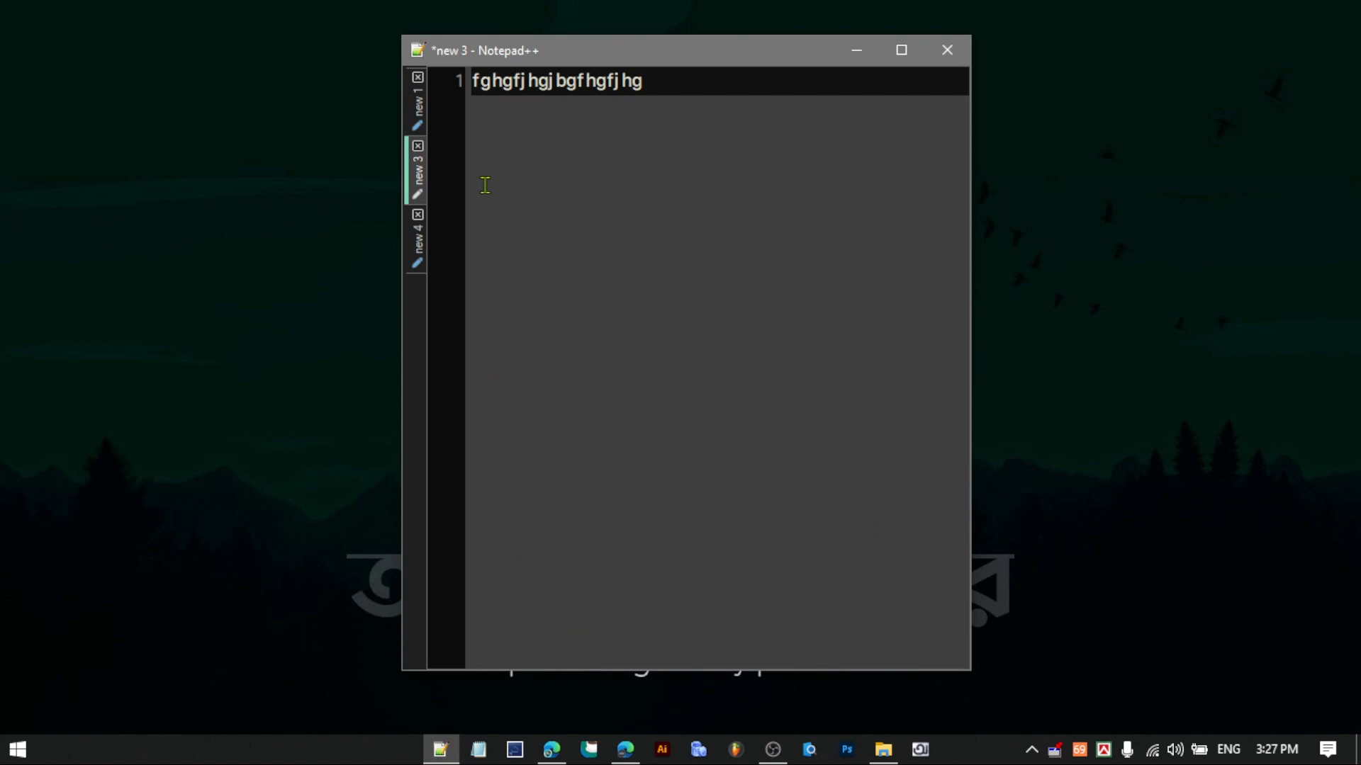
click(418, 146)
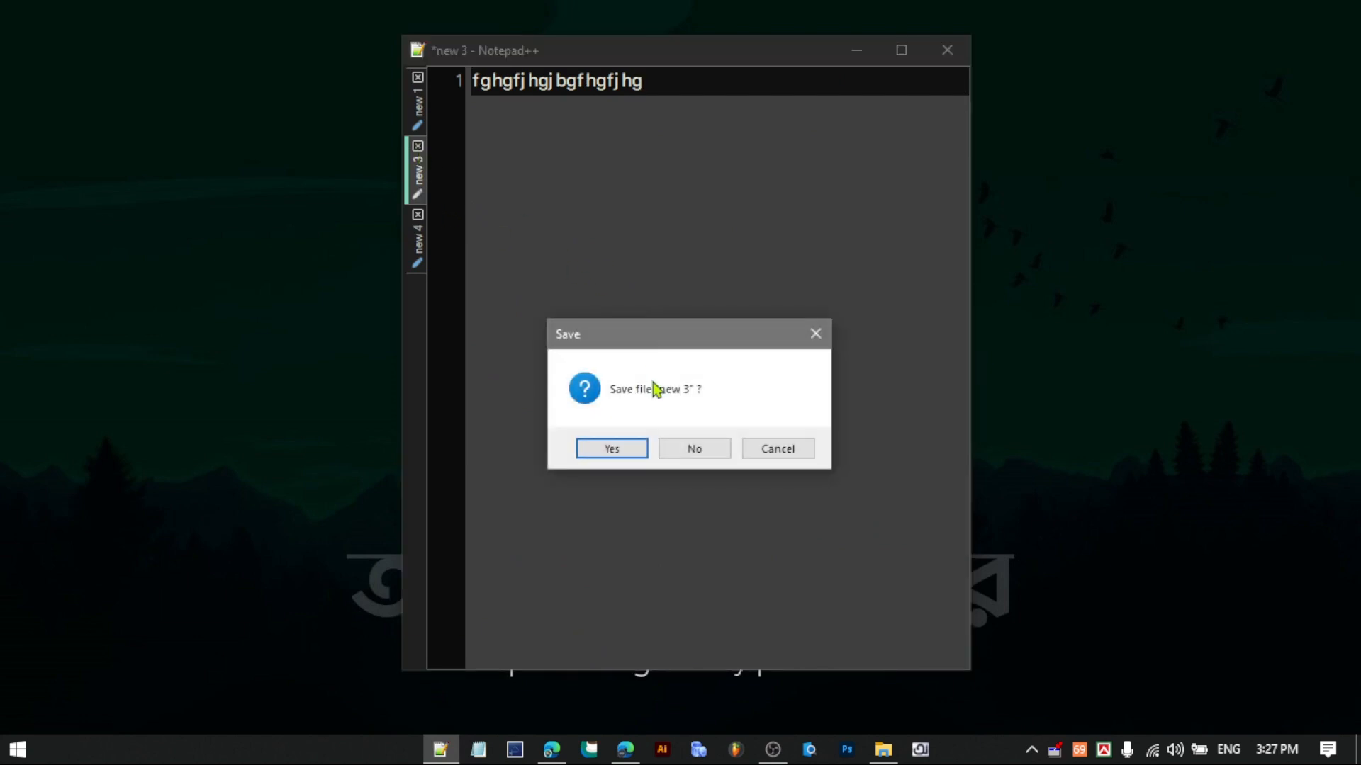
click(692, 450)
click(418, 146)
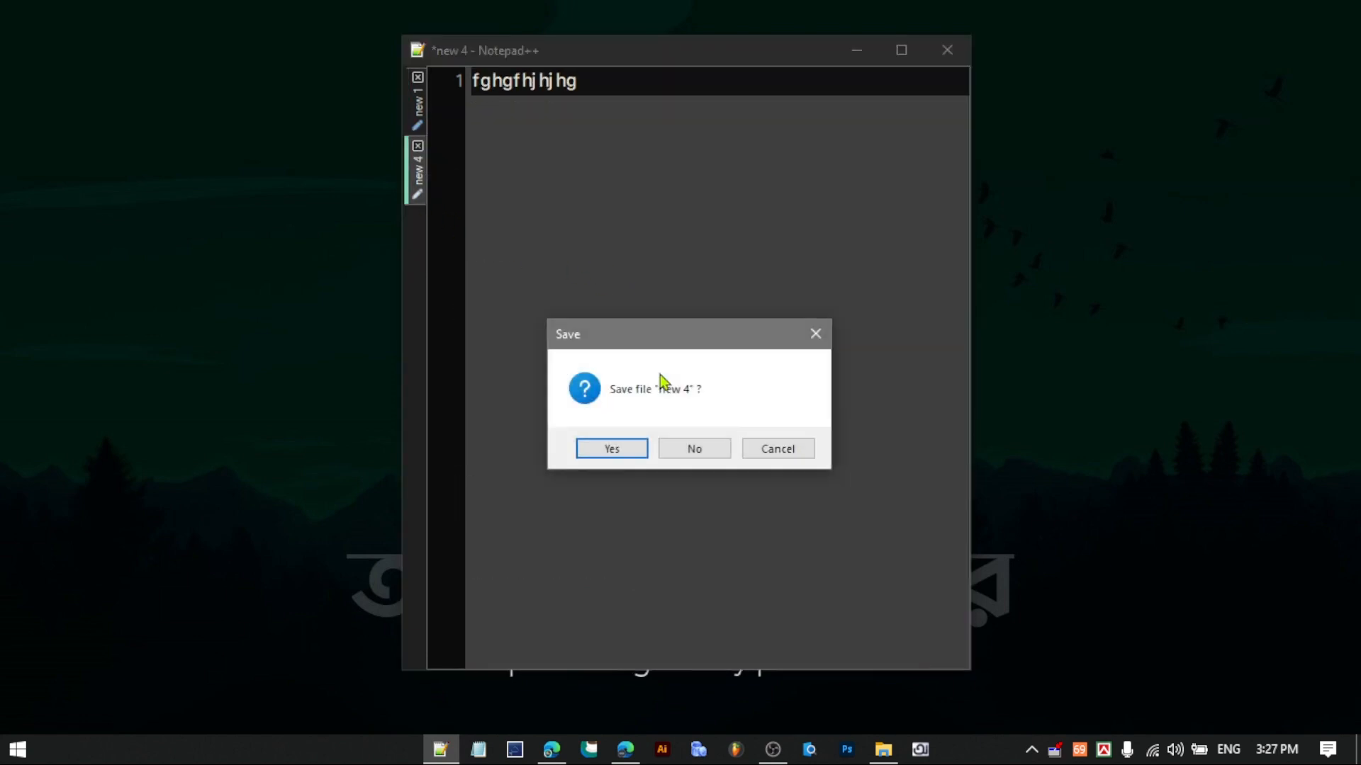
click(708, 454)
- Place the cursor at the end of the remaining note's first line and shift the window slightly toward the screen's center
click(637, 310)
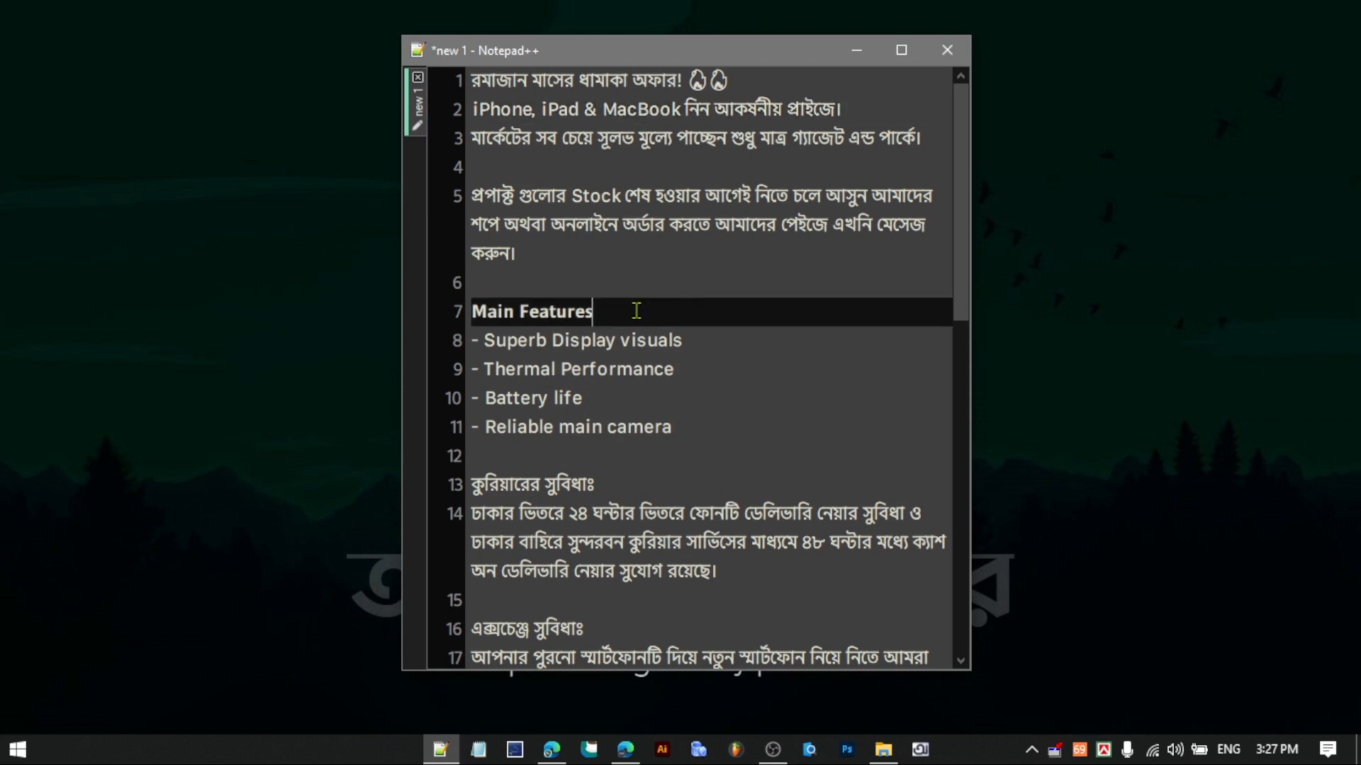
click(551, 166)
click(751, 83)
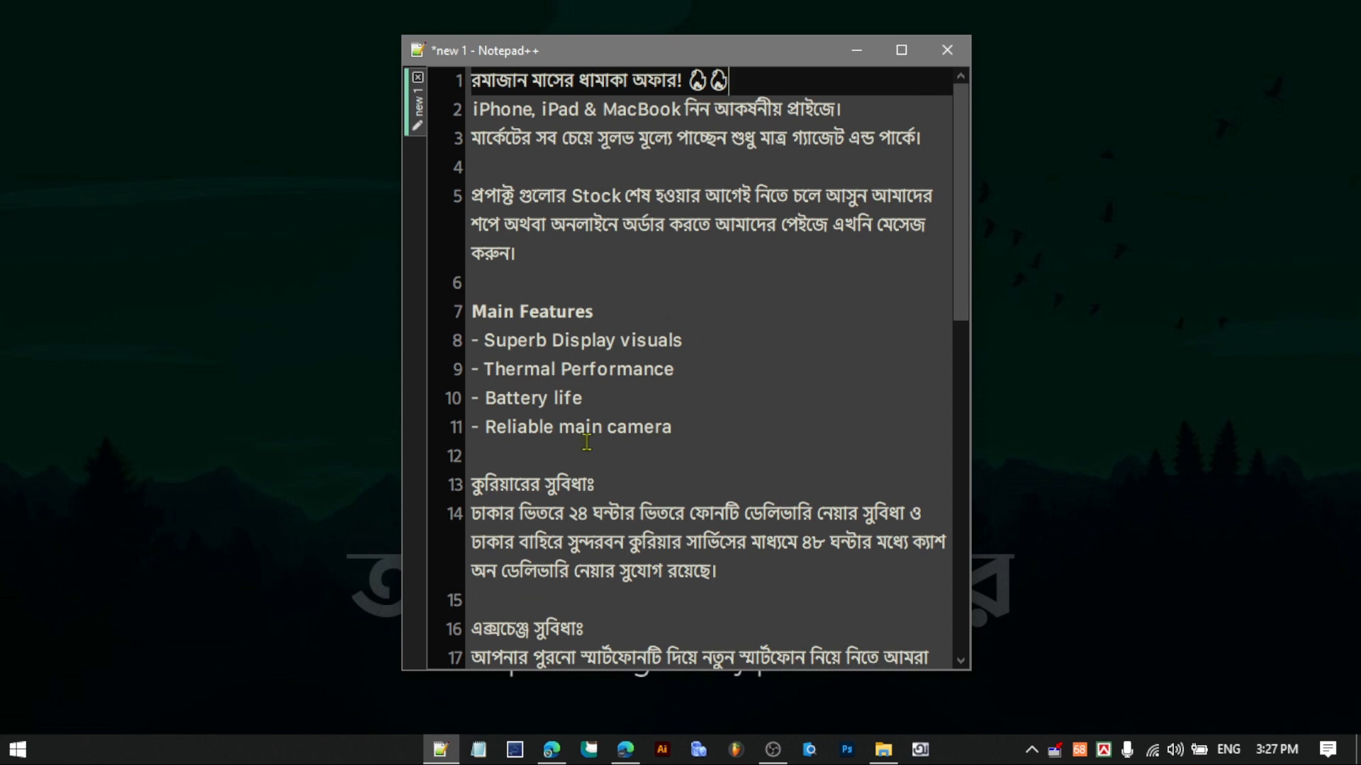
drag(664, 58, 690, 80)
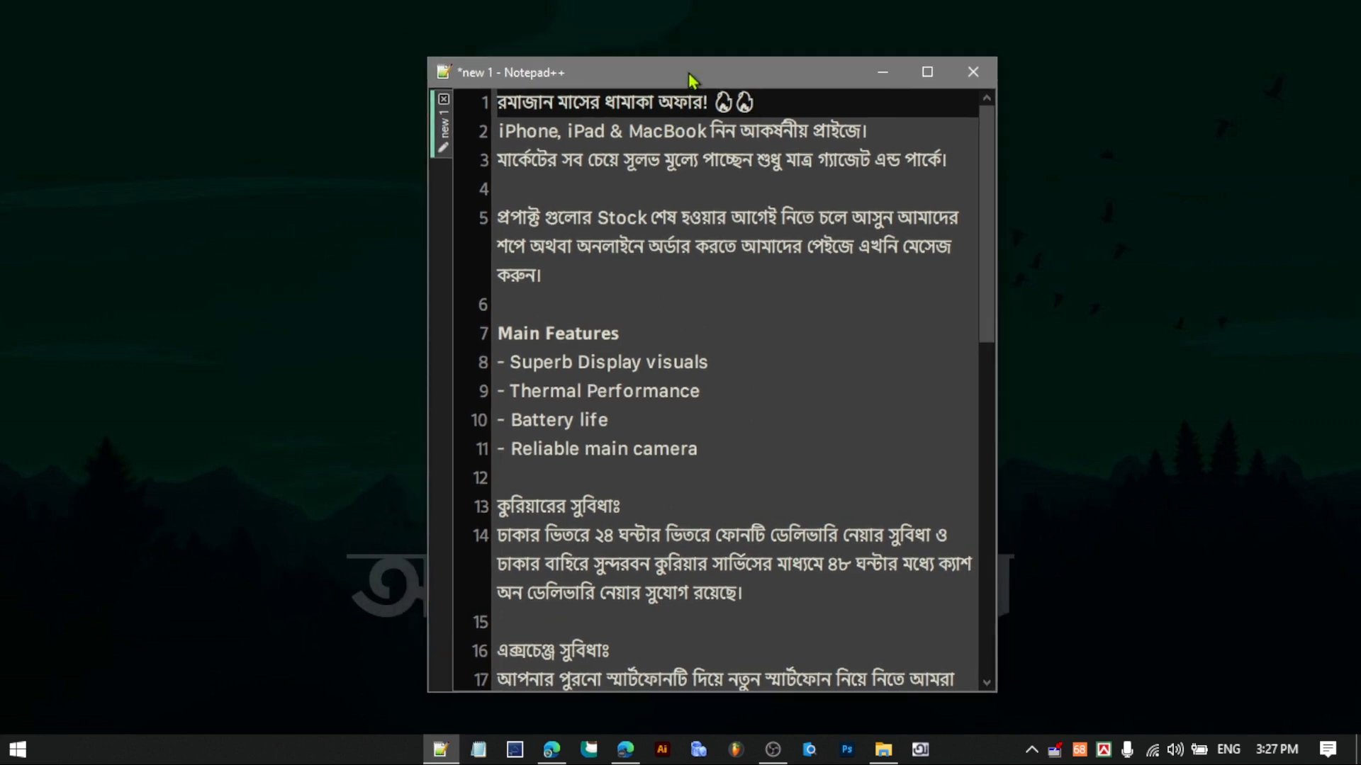